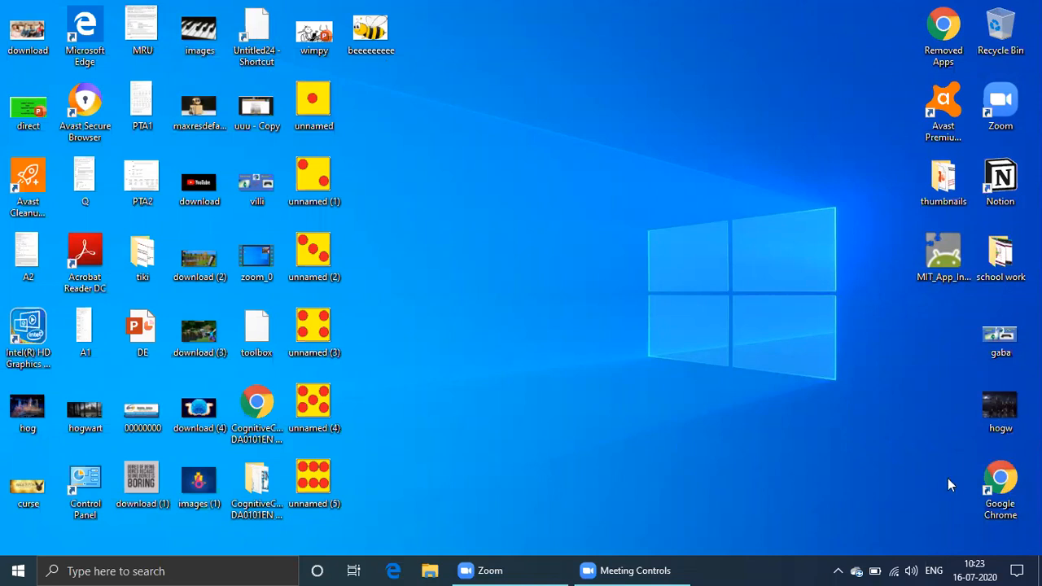
Open Google Chrome and search Google for mit app inventor download
{"action": "double_click", "coordinate": [1000, 488]}
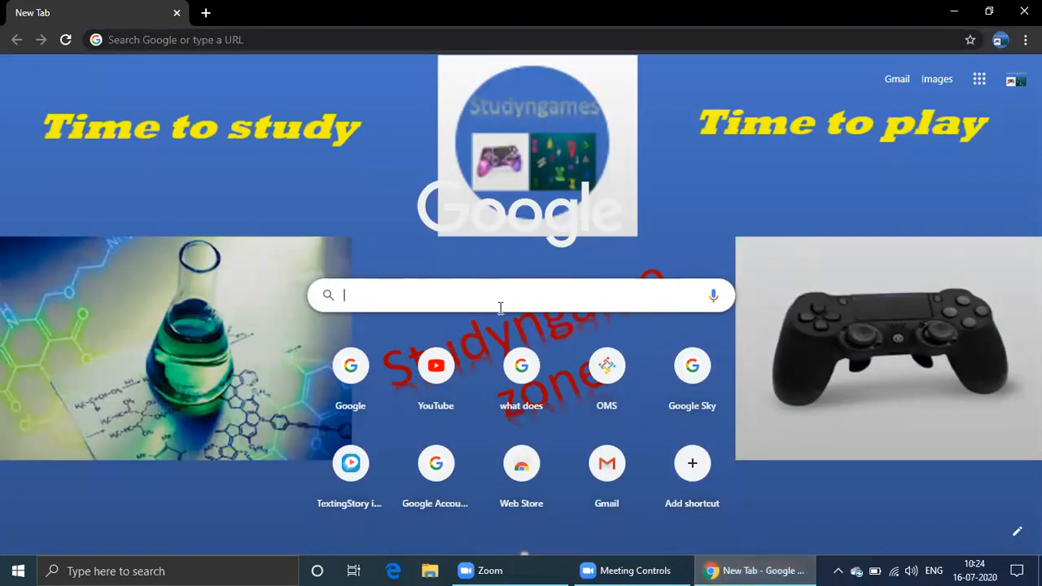
{"action": "type", "text": "mit"}
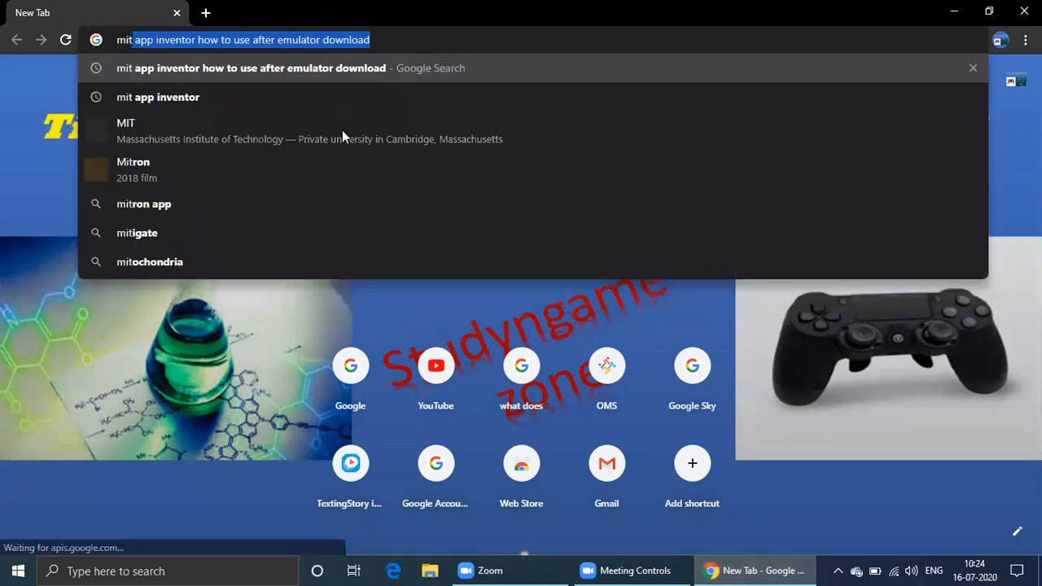
{"action": "left_click", "coordinate": [226, 92]}
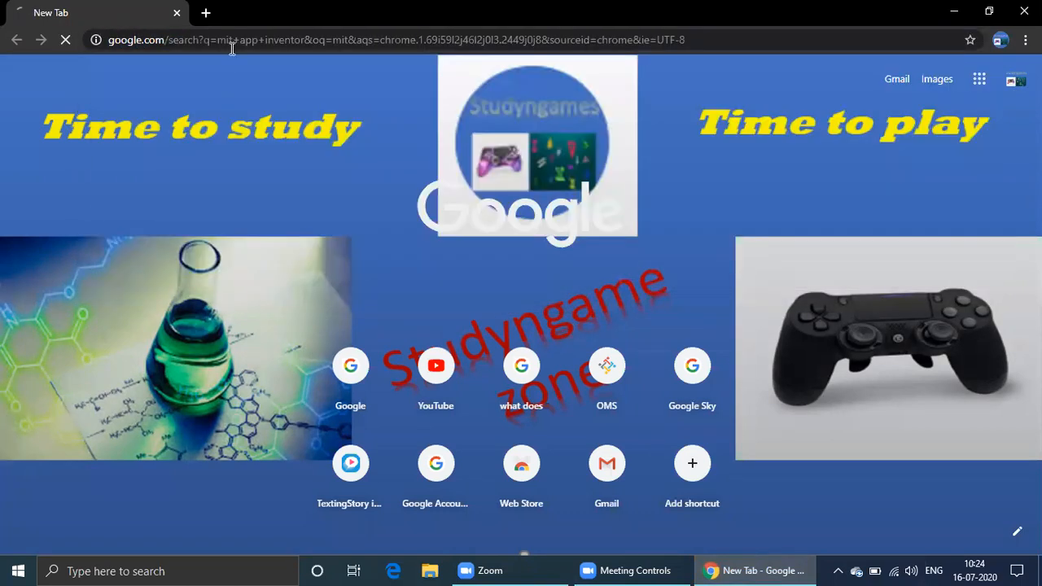
{"action": "left_click", "coordinate": [254, 86]}
{"action": "type", "text": "download"}
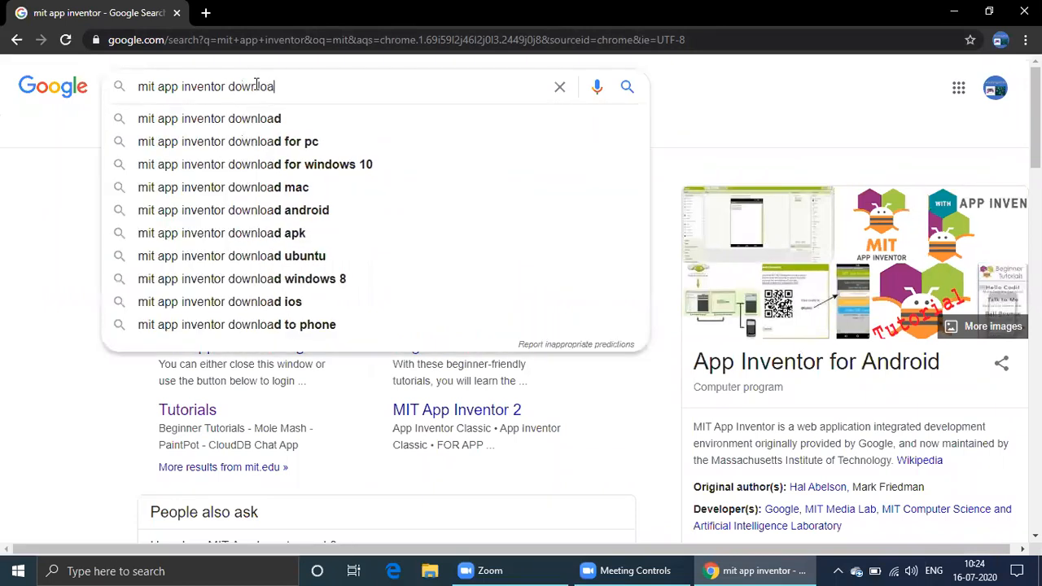
{"action": "key", "text": "Return"}
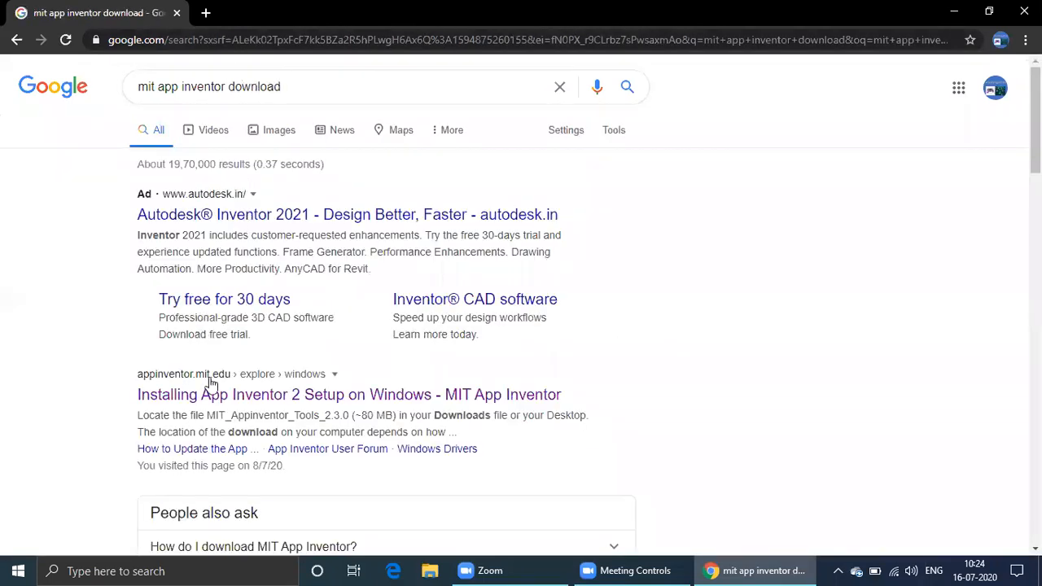
Open the Installing App Inventor 2 Setup on Windows page and read the installer instructions
{"action": "left_click", "coordinate": [206, 397]}
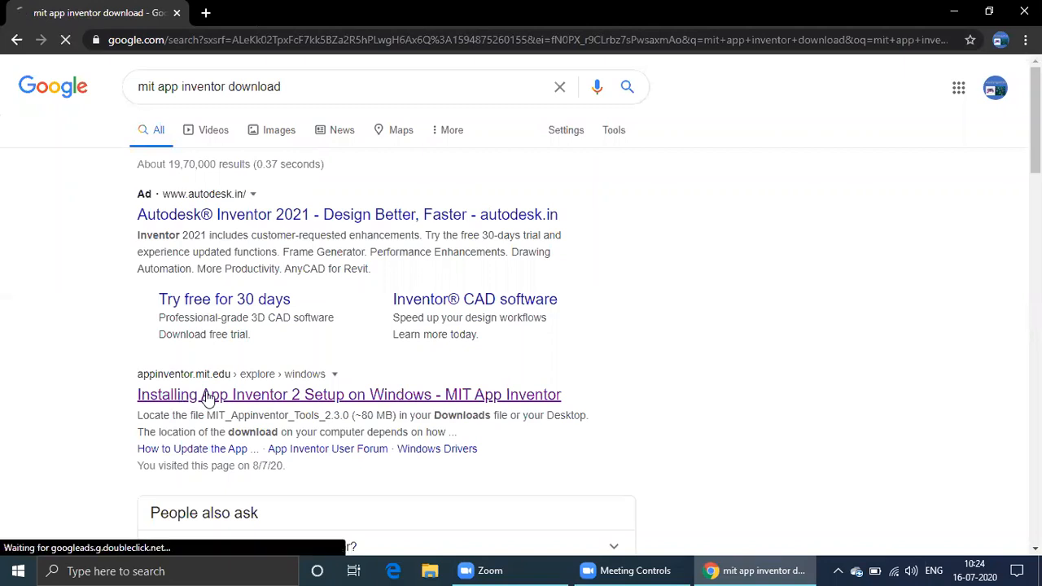
{"action": "scroll", "coordinate": [230, 359], "scroll_direction": "down", "scroll_amount": 2}
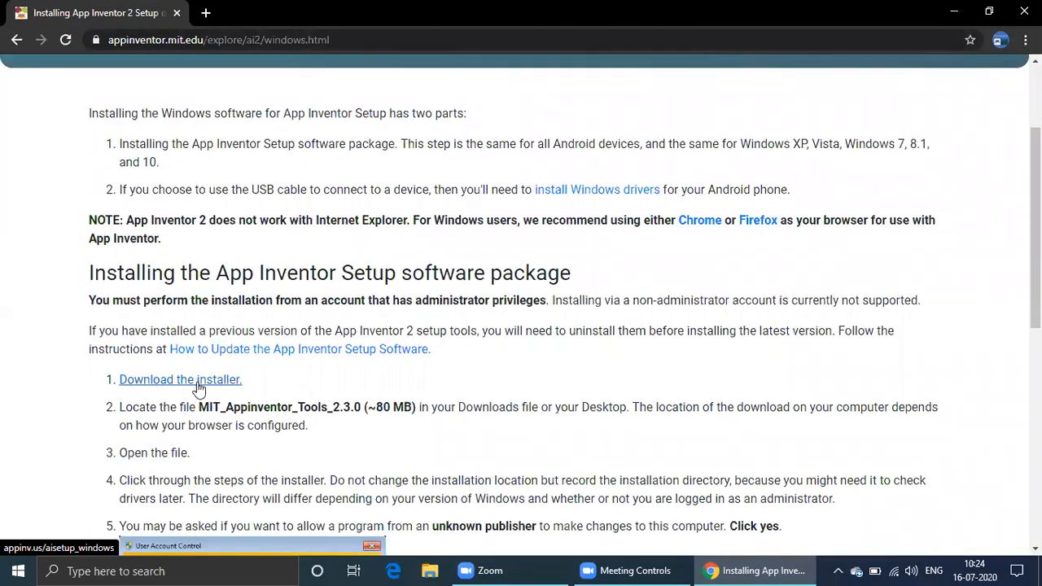
{"action": "scroll", "coordinate": [227, 367], "scroll_direction": "down", "scroll_amount": 2}
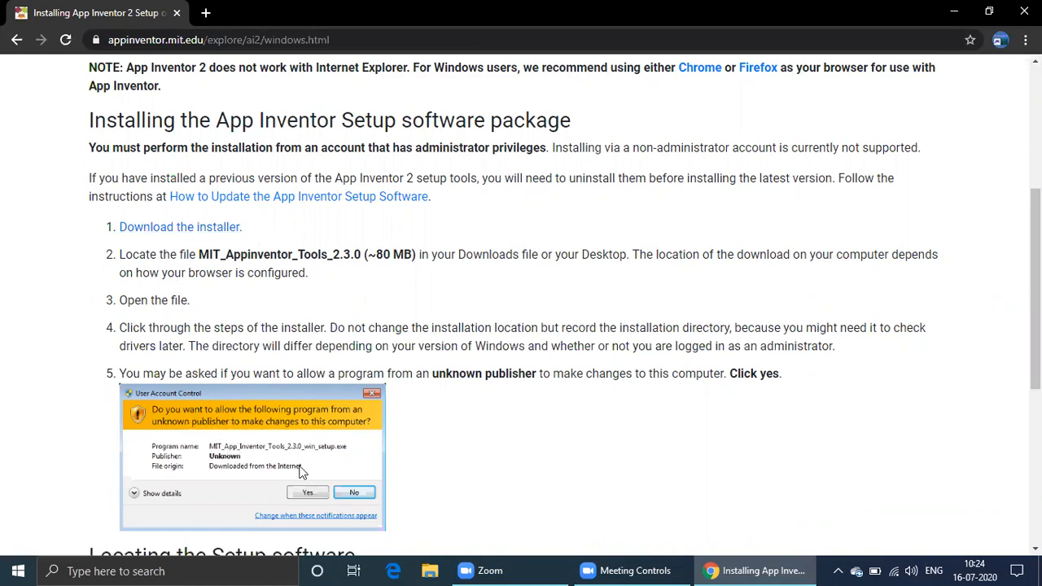
Minimize the browser and launch the MIT_App_Inventor_Tools_2.3.0_win_setup installer from the desktop
{"action": "left_click", "coordinate": [955, 13]}
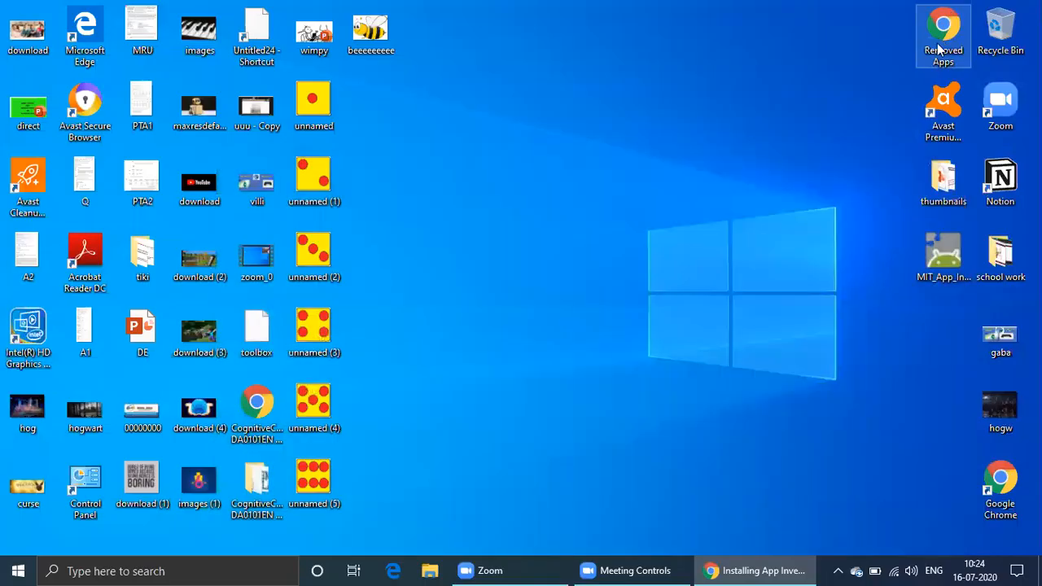
{"action": "left_click", "coordinate": [938, 269]}
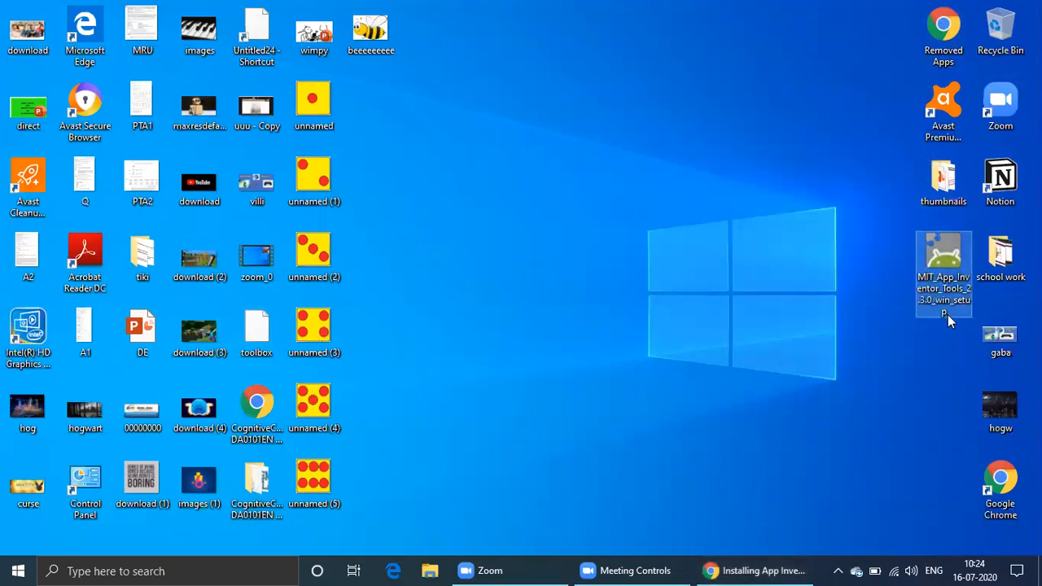
{"action": "left_click", "coordinate": [233, 571]}
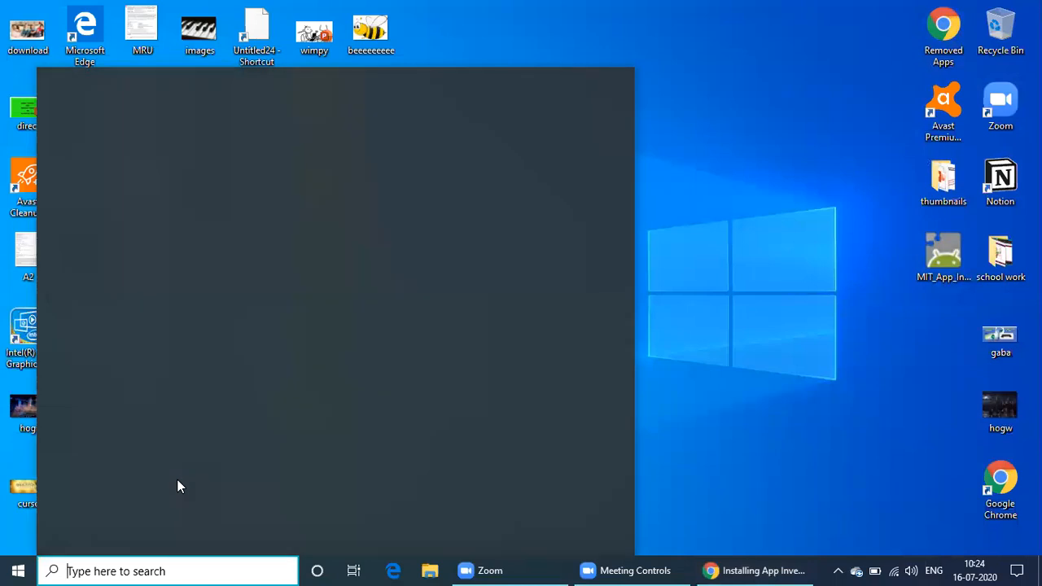
{"action": "type", "text": "mit"}
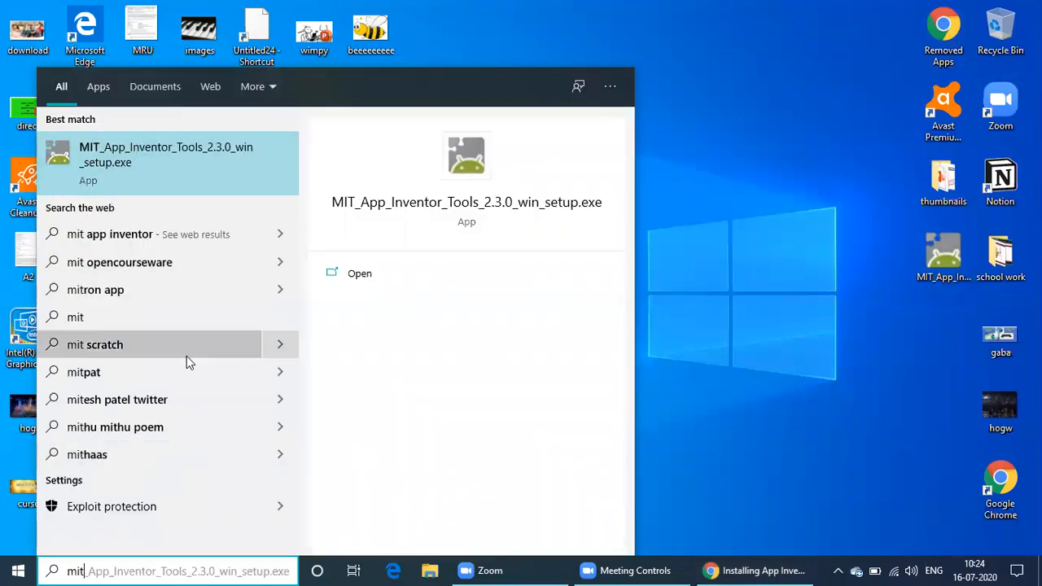
{"action": "key", "text": "BackSpace"}
{"action": "key", "text": "BackSpace"}
{"action": "key", "text": "BackSpace"}
{"action": "key", "text": "BackSpace"}
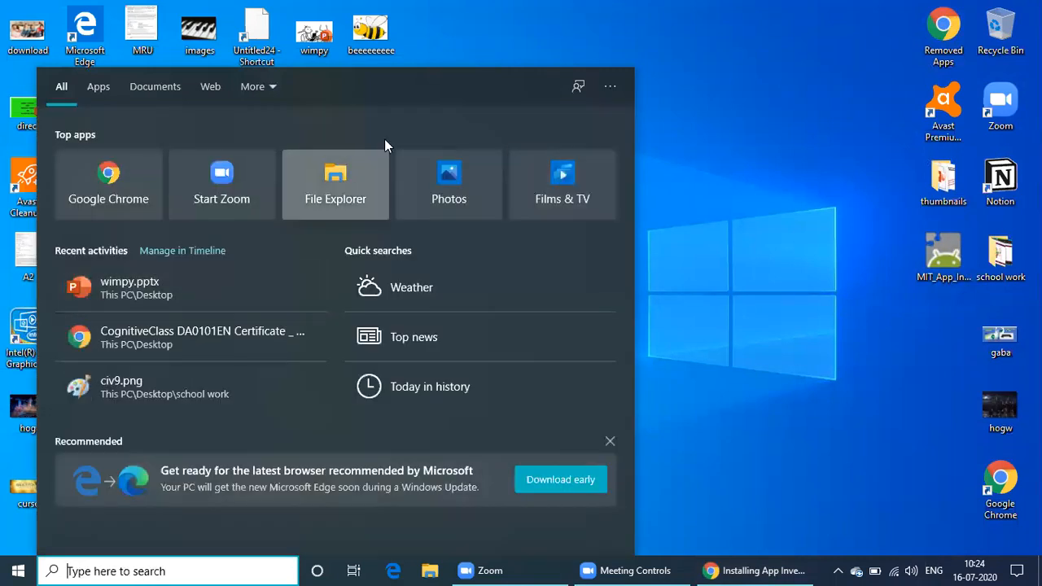
{"action": "left_click", "coordinate": [711, 81]}
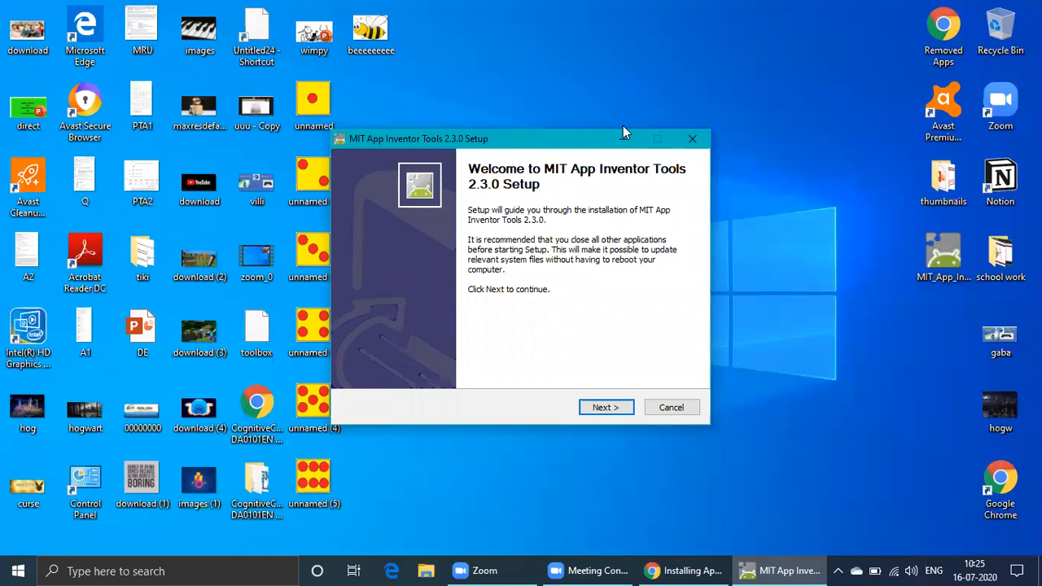
Run the setup wizard with Add/Remove/Reinstall components and the MIT App Inventor Tools start menu folder, and install
{"action": "left_click", "coordinate": [605, 408]}
{"action": "left_click", "coordinate": [605, 408]}
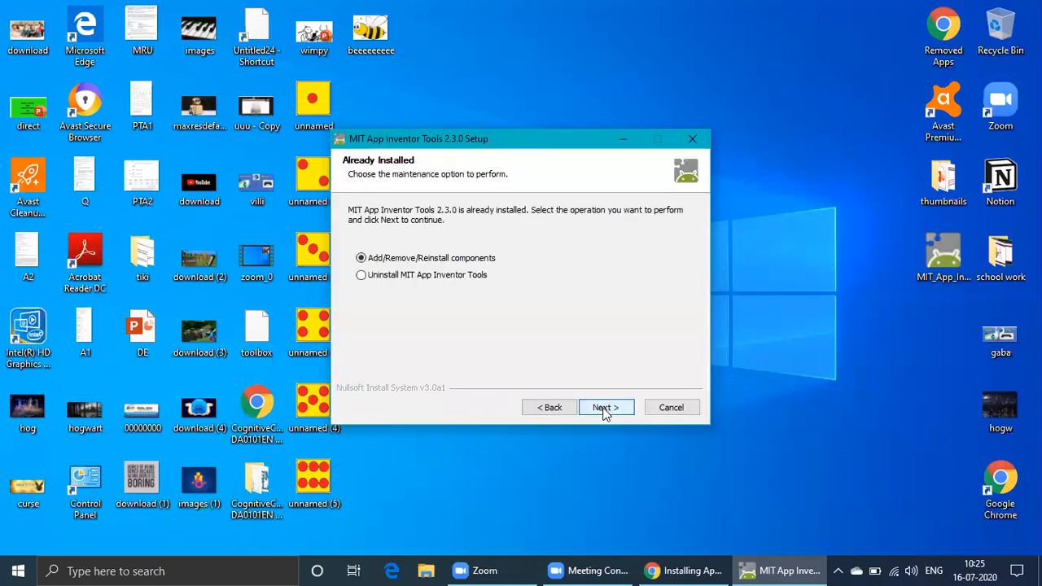
{"action": "left_click", "coordinate": [616, 409]}
{"action": "left_click", "coordinate": [617, 408]}
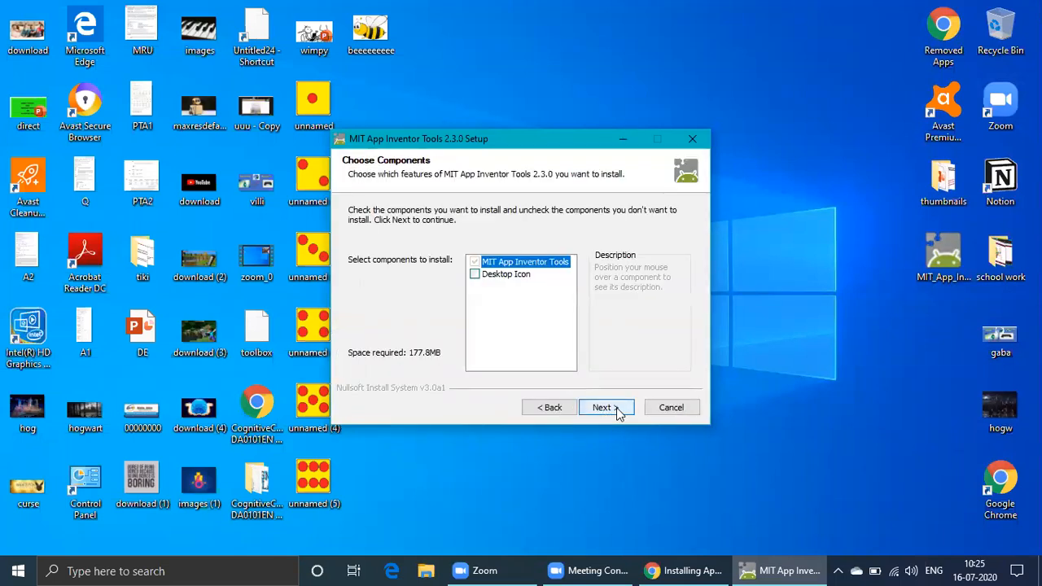
{"action": "left_click", "coordinate": [616, 409]}
{"action": "left_click", "coordinate": [616, 409]}
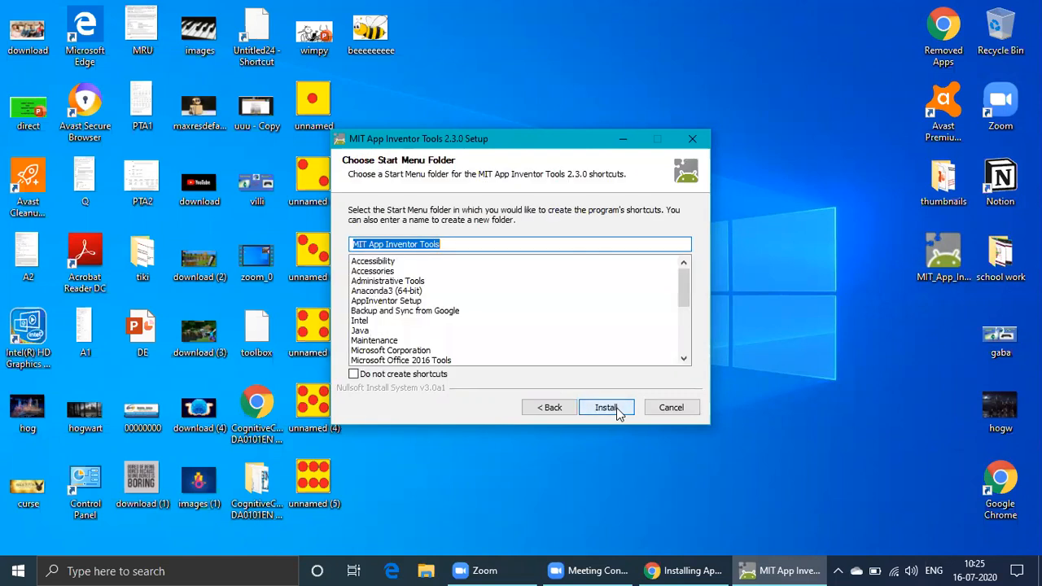
{"action": "left_click", "coordinate": [616, 409]}
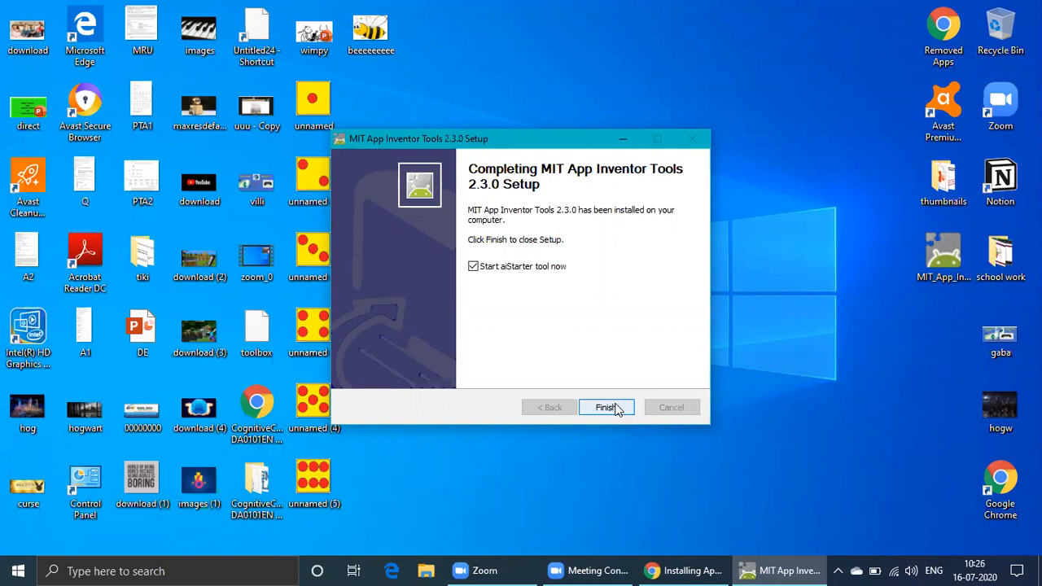
Finish the setup with Start aiStarter tool now checked, and acknowledge the error dialog
{"action": "left_click", "coordinate": [606, 407]}
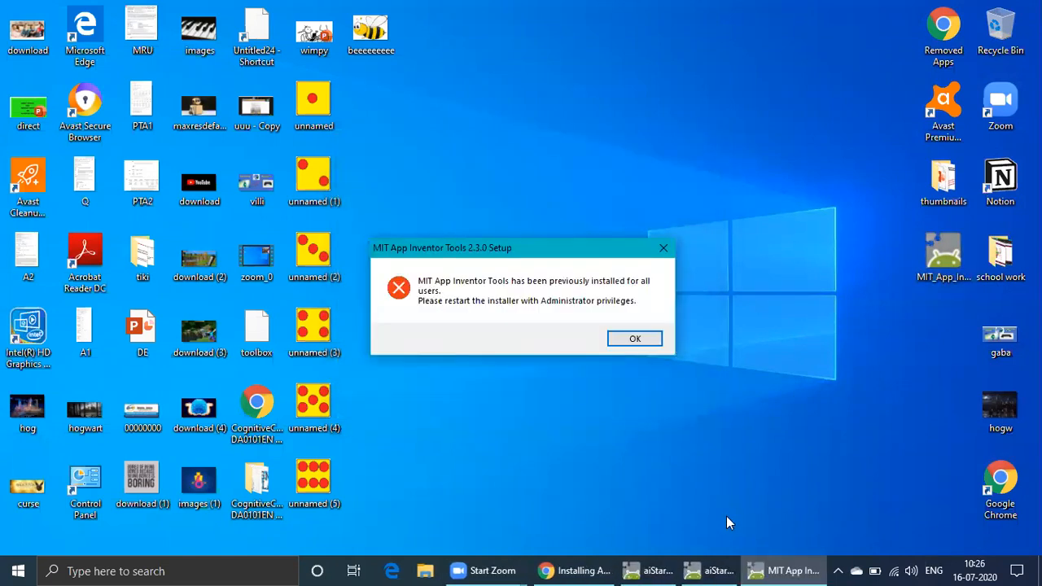
{"action": "left_click", "coordinate": [628, 341]}
Bring up the aiStarter console window to check it is running, then minimize it
{"action": "left_click", "coordinate": [774, 571]}
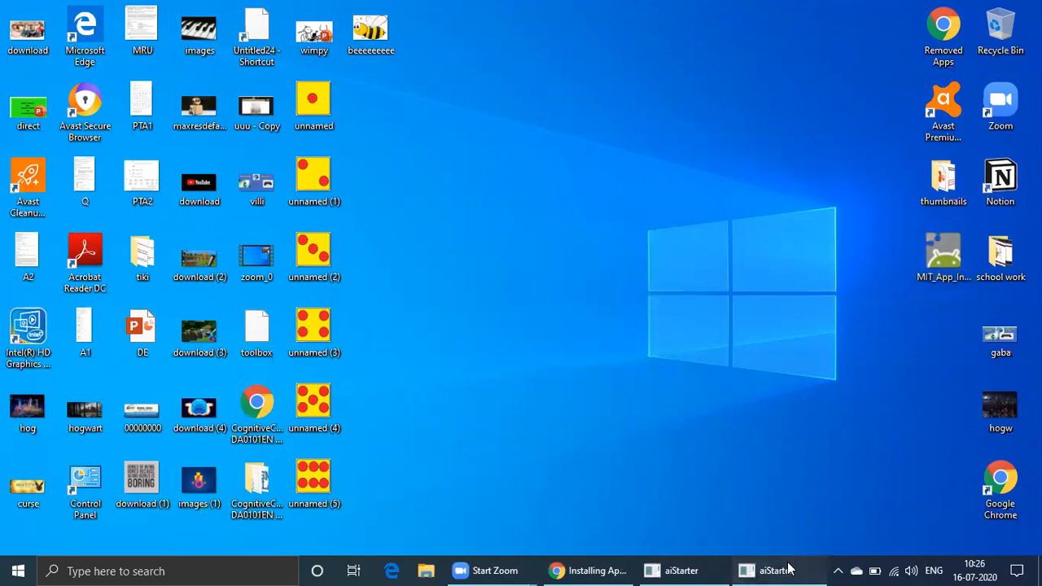
{"action": "left_click", "coordinate": [788, 72]}
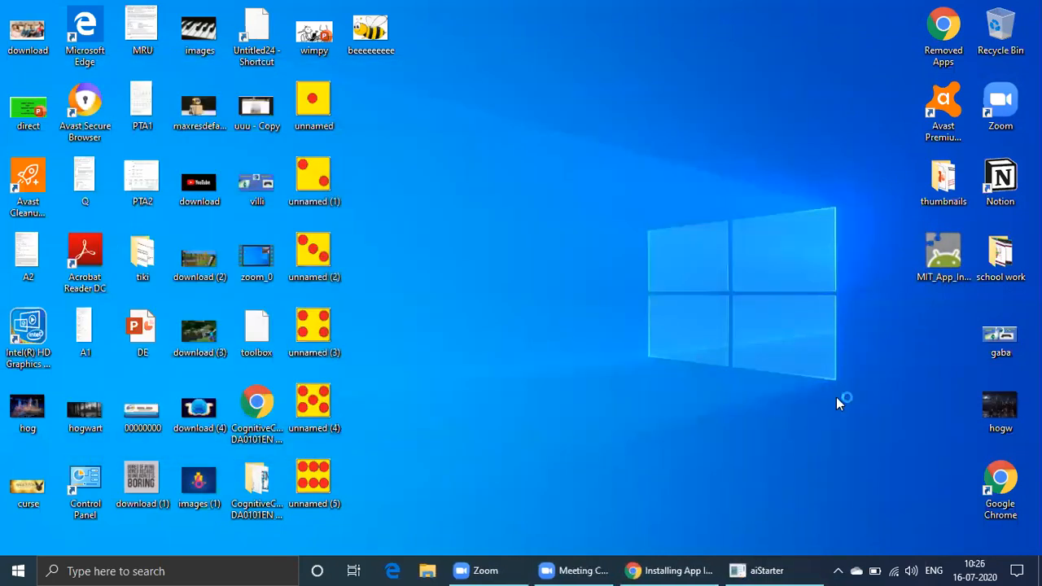
{"action": "left_click", "coordinate": [774, 571]}
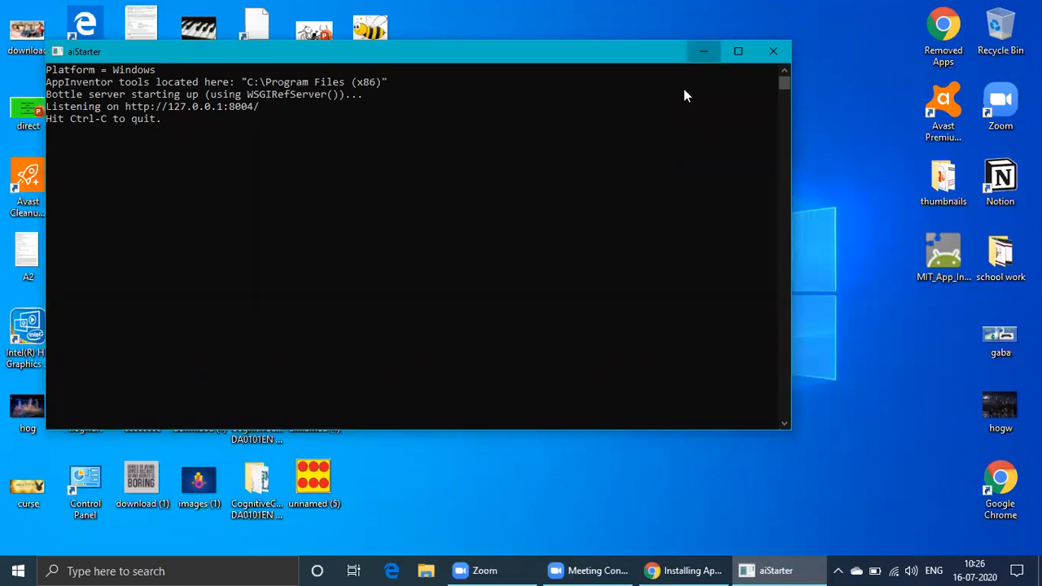
{"action": "left_click", "coordinate": [704, 52]}
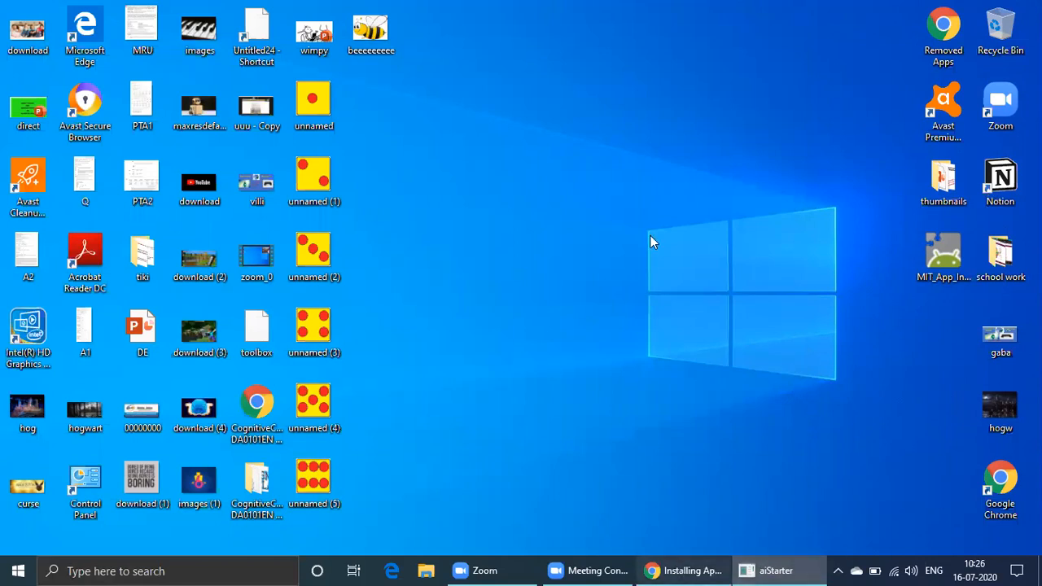
In a new browser tab, go to the MIT App Inventor site, choose Create Apps and sign in with a Google account
{"action": "key", "text": "alt+Tab"}
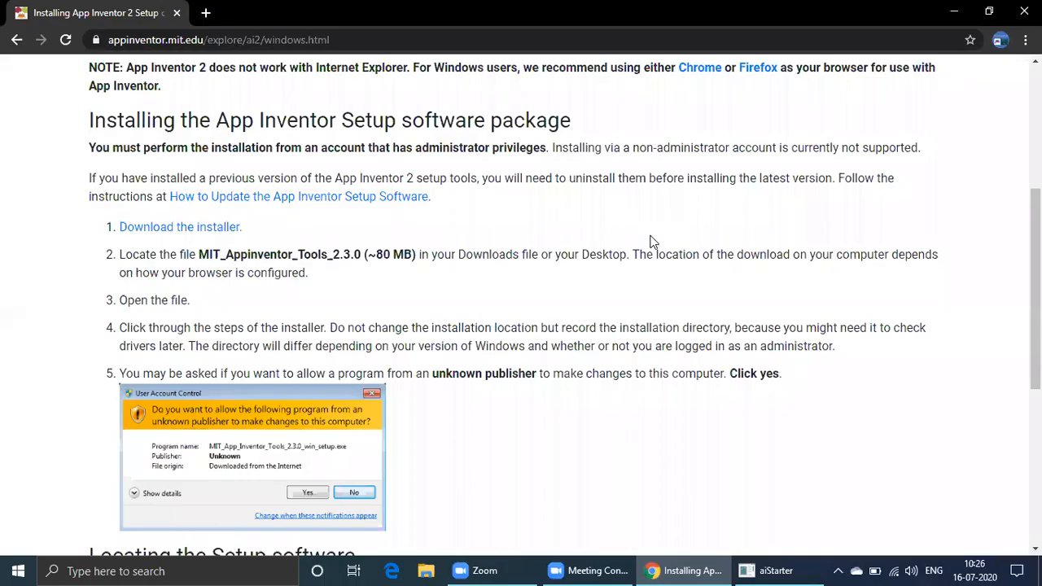
{"action": "left_click", "coordinate": [206, 12]}
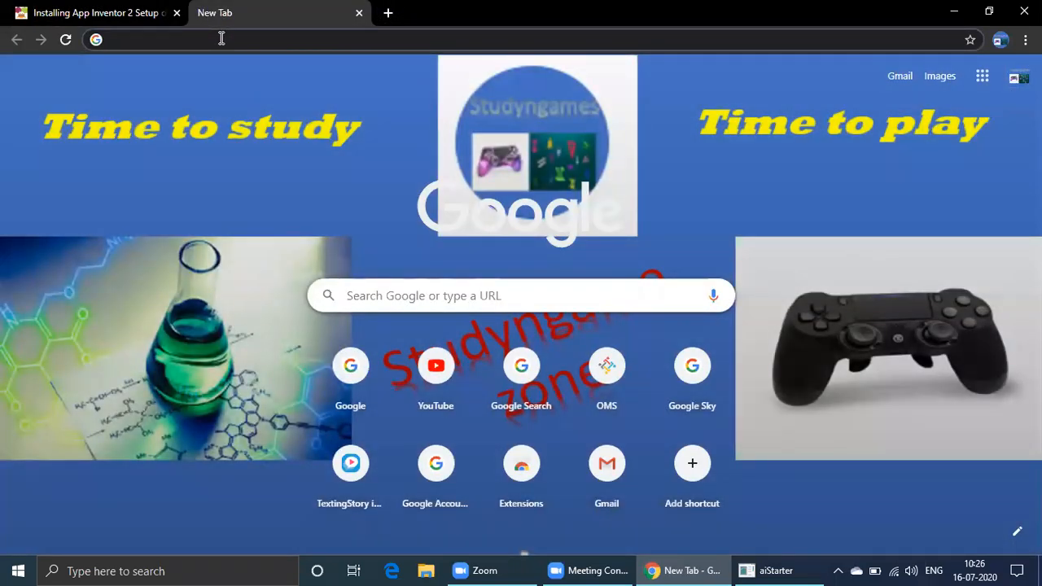
{"action": "type", "text": "mit"}
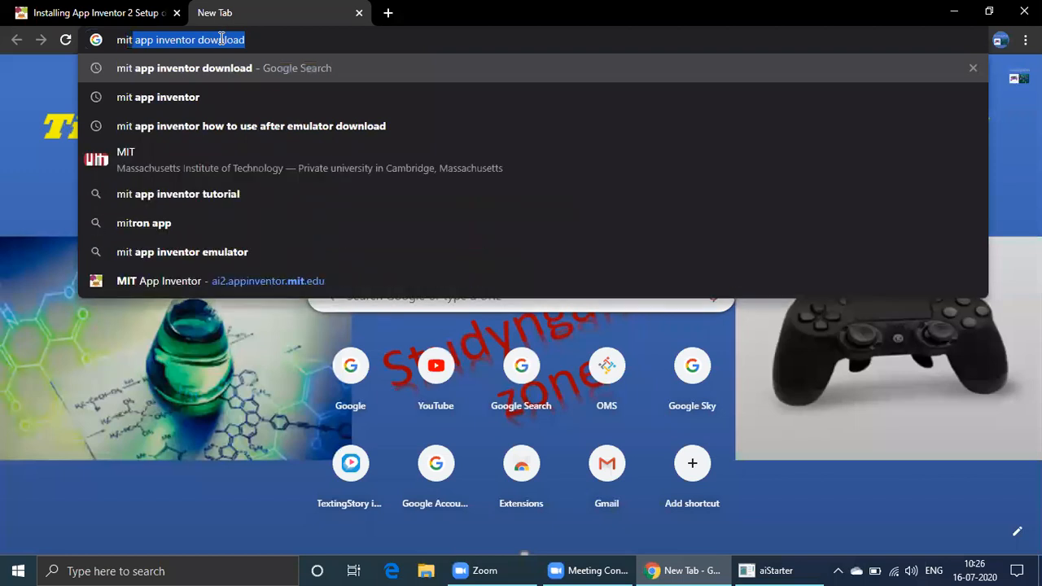
{"action": "left_click", "coordinate": [133, 97]}
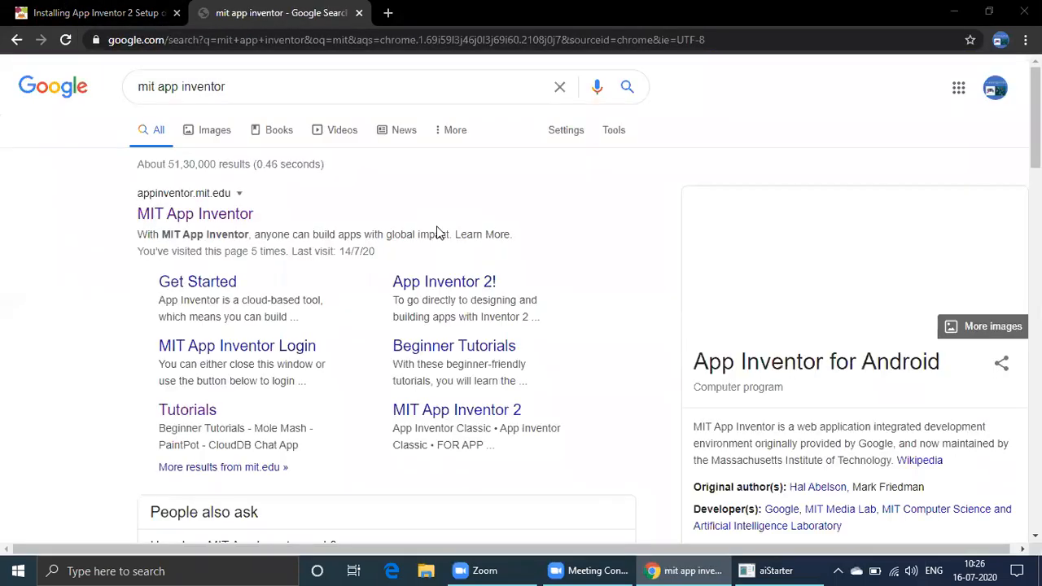
{"action": "left_click", "coordinate": [196, 214]}
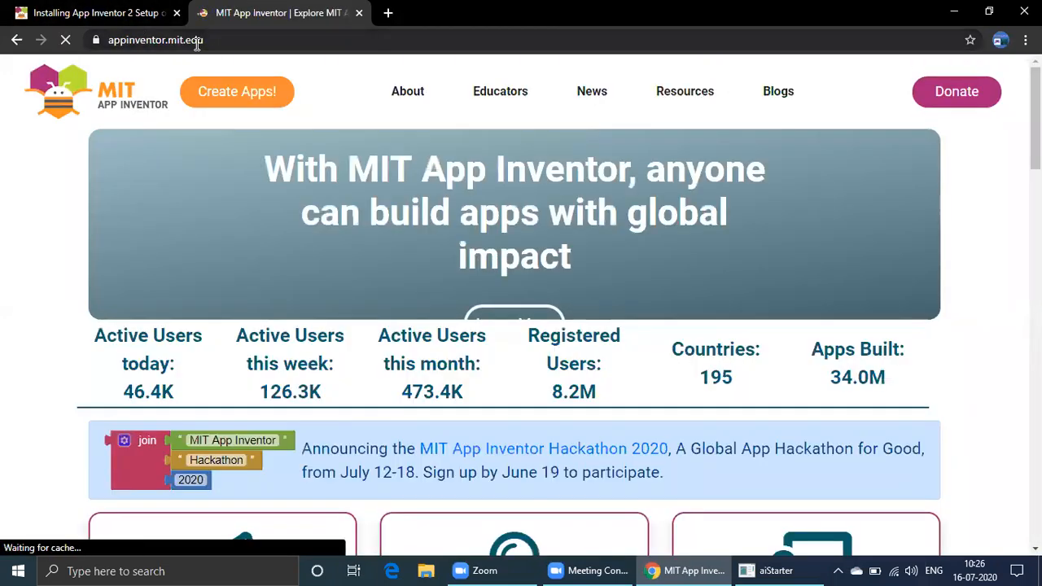
{"action": "left_click", "coordinate": [253, 88]}
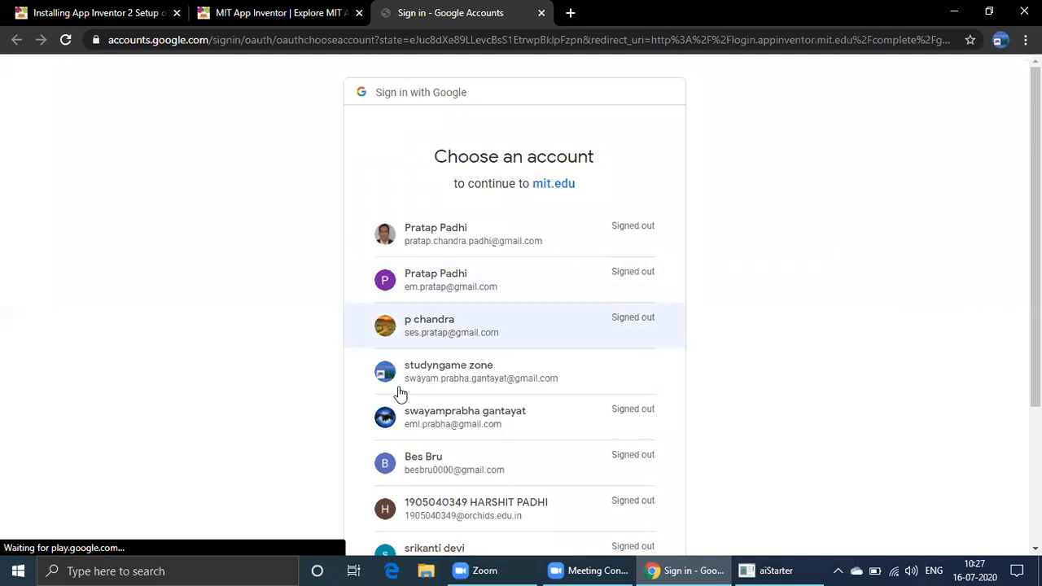
{"action": "left_click", "coordinate": [406, 382]}
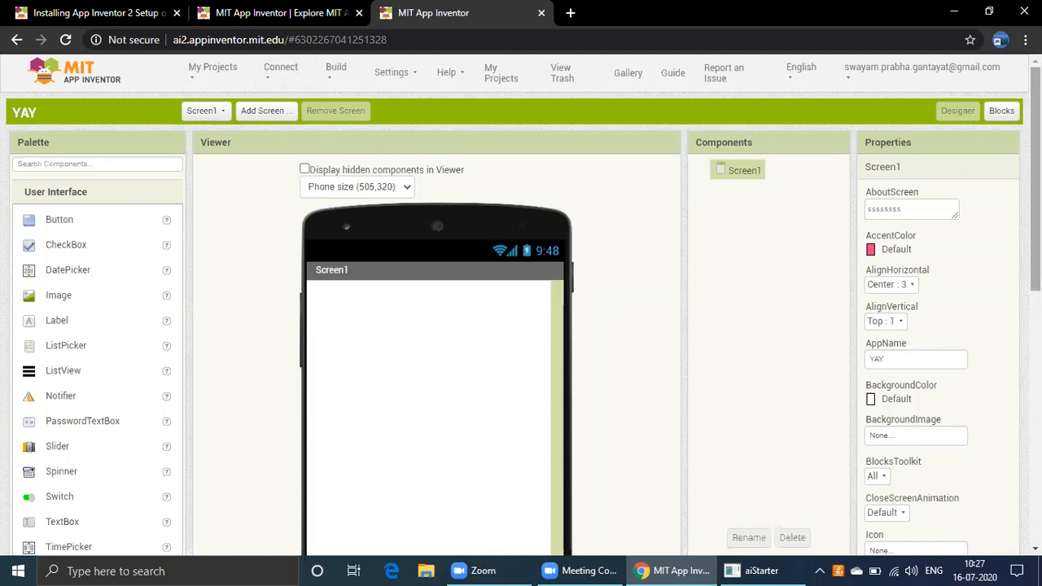
Connect the YAY project to the Android Emulator
{"action": "scroll", "coordinate": [312, 168], "scroll_direction": "down", "scroll_amount": 3}
{"action": "scroll", "coordinate": [312, 168], "scroll_direction": "up", "scroll_amount": 2}
{"action": "scroll", "coordinate": [497, 82], "scroll_direction": "up", "scroll_amount": 2}
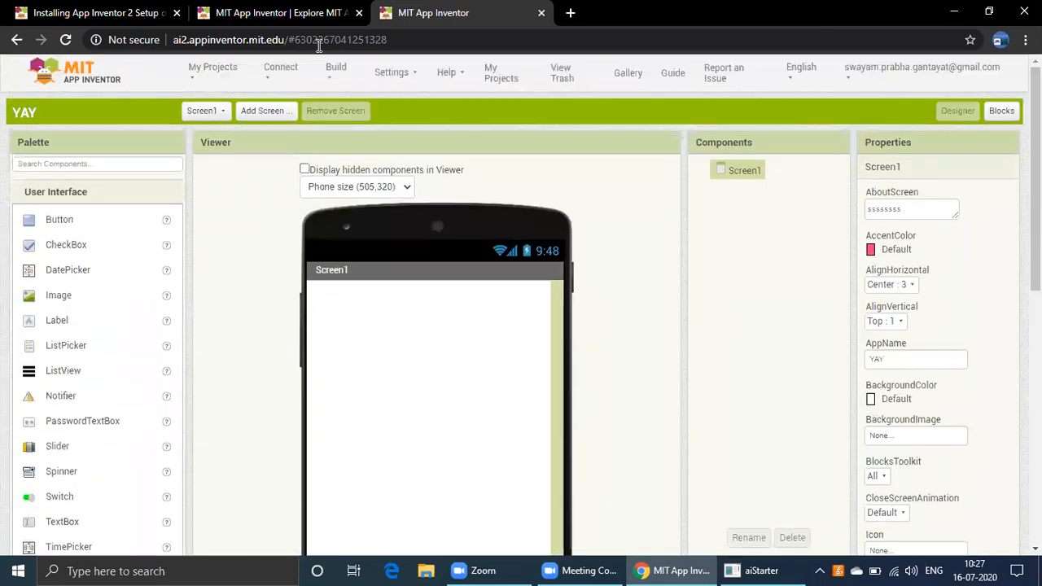
{"action": "left_click", "coordinate": [274, 79]}
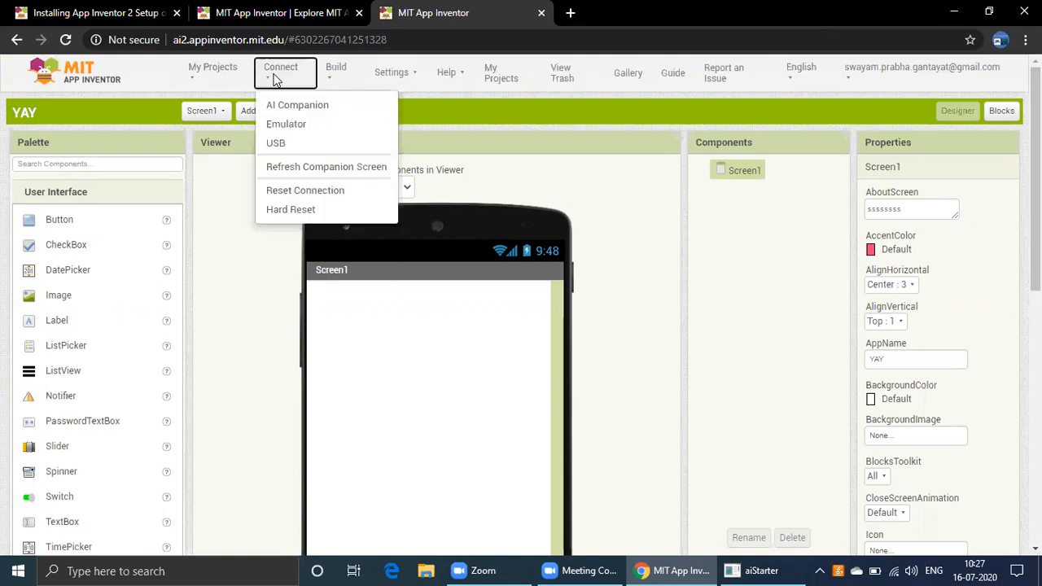
{"action": "left_click", "coordinate": [288, 123]}
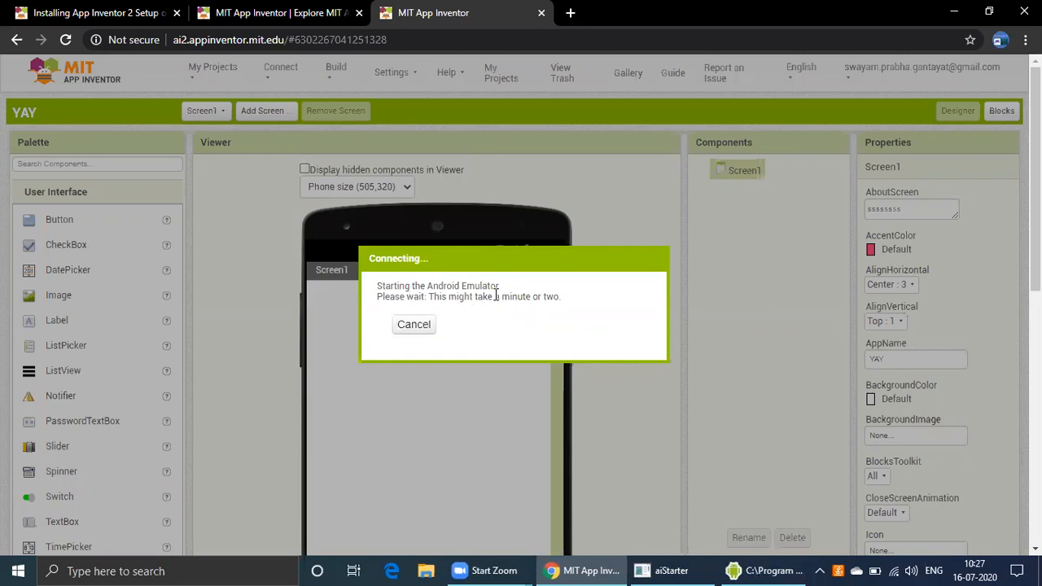
Bring up the Android emulator window and move it beside the designer viewer
{"action": "mouse_move", "coordinate": [809, 568]}
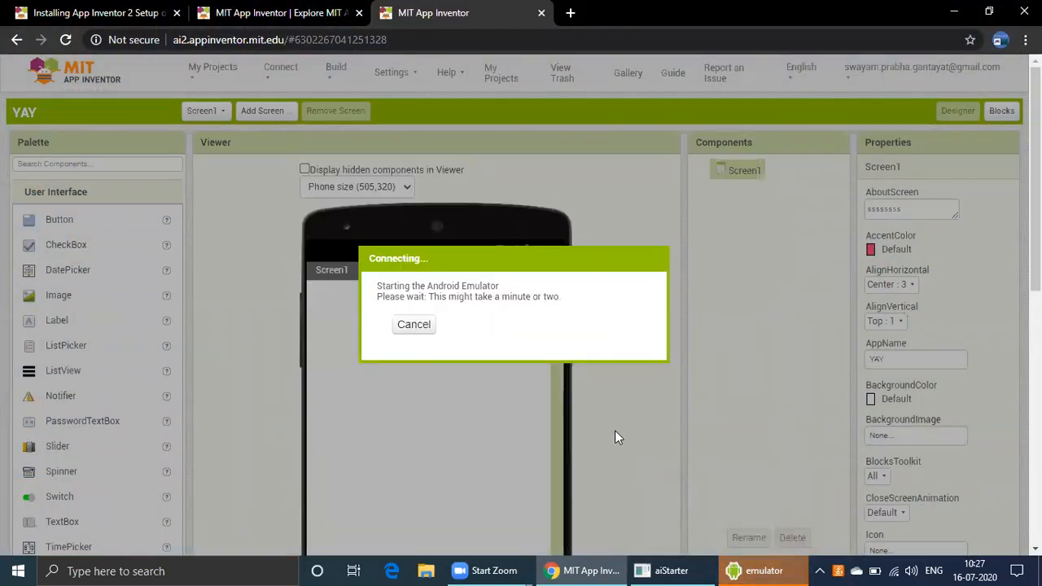
{"action": "left_click", "coordinate": [769, 565]}
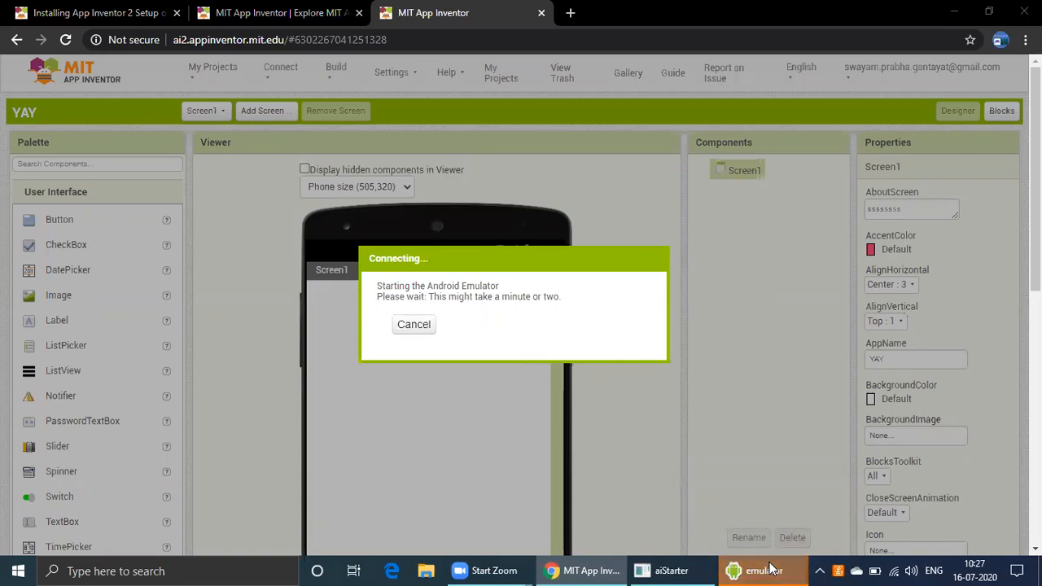
{"action": "left_click", "coordinate": [861, 496]}
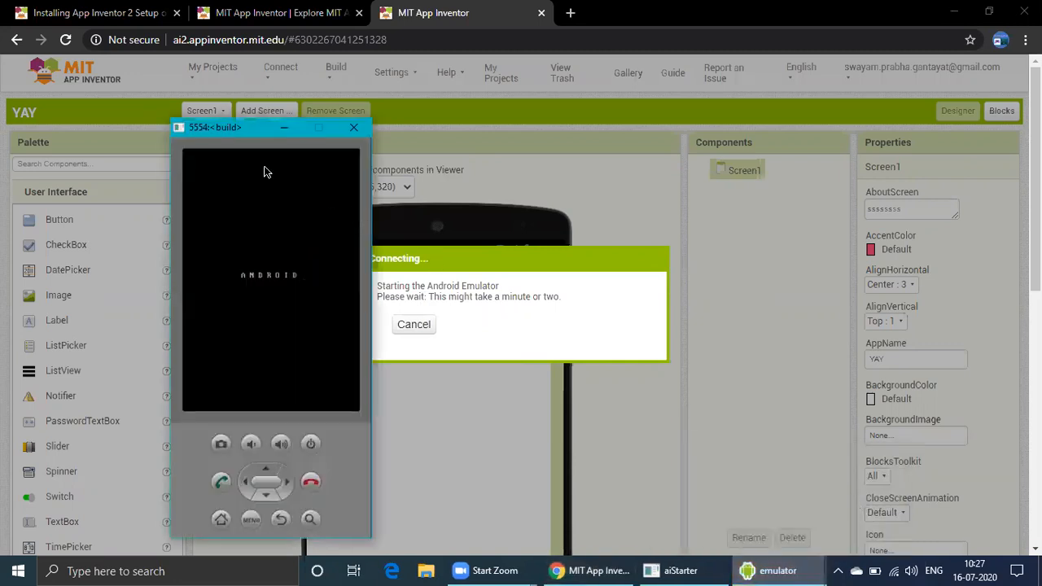
{"action": "left_click_drag", "start_coordinate": [215, 128], "coordinate": [760, 94]}
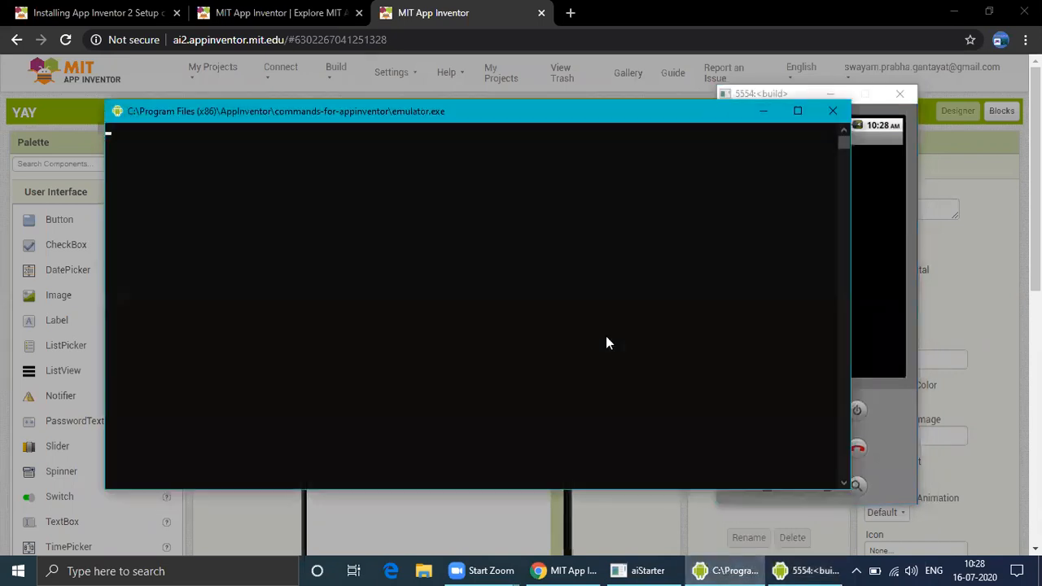
Minimize the emulator command console and the aiStarter console windows
{"action": "left_click", "coordinate": [762, 111]}
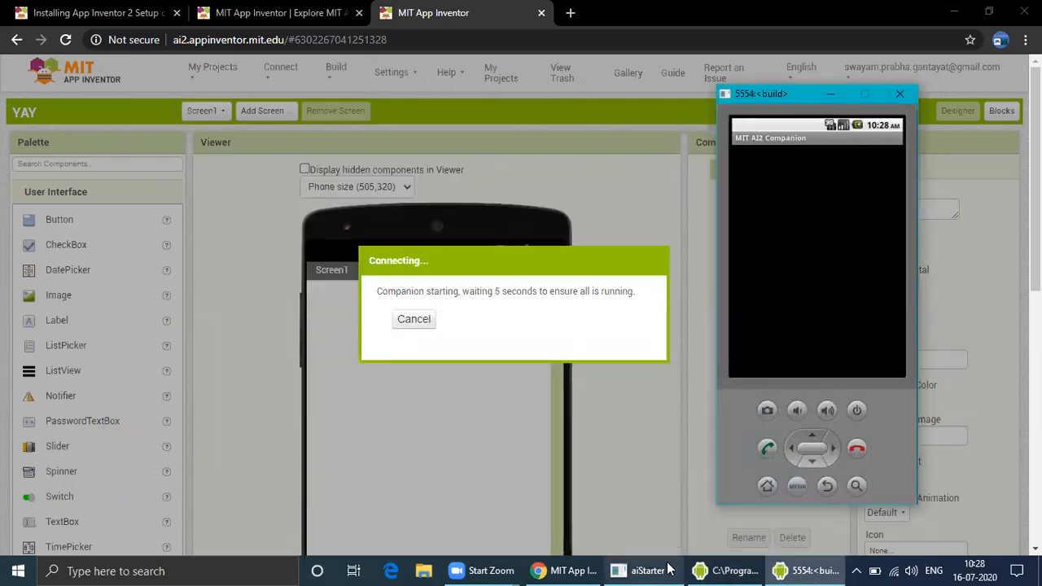
{"action": "left_click", "coordinate": [654, 563]}
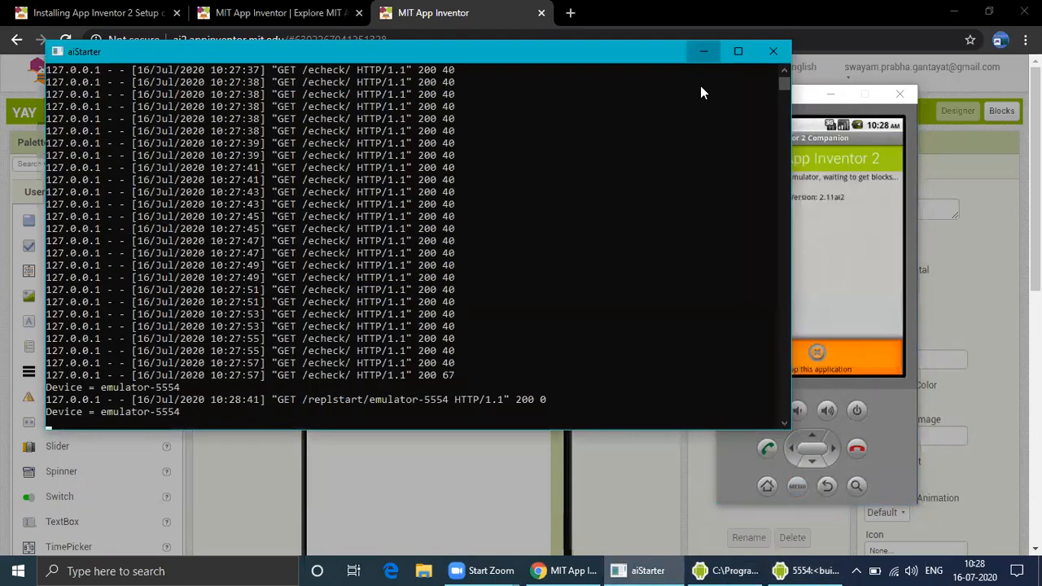
{"action": "left_click", "coordinate": [709, 51]}
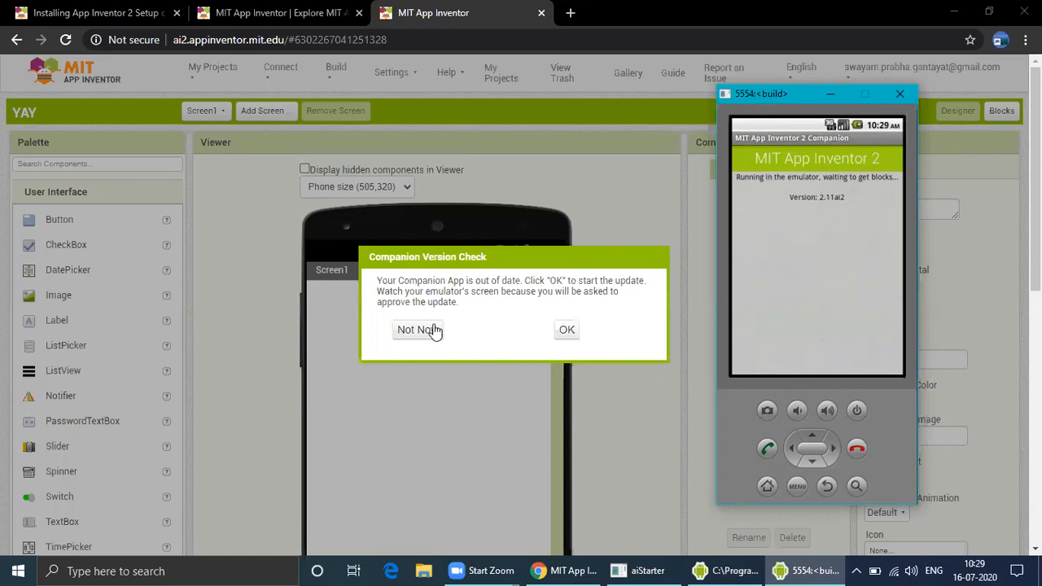
Accept the Companion App update, acknowledge the Software Update notice, and dismiss the emulator window
{"action": "left_click", "coordinate": [566, 331]}
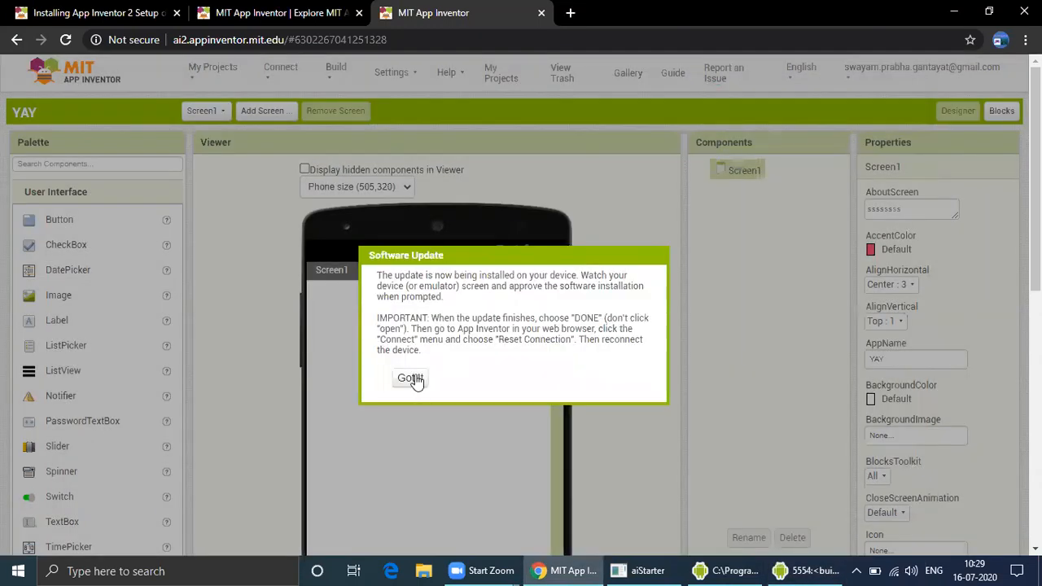
{"action": "left_click", "coordinate": [413, 379]}
{"action": "left_click", "coordinate": [832, 568]}
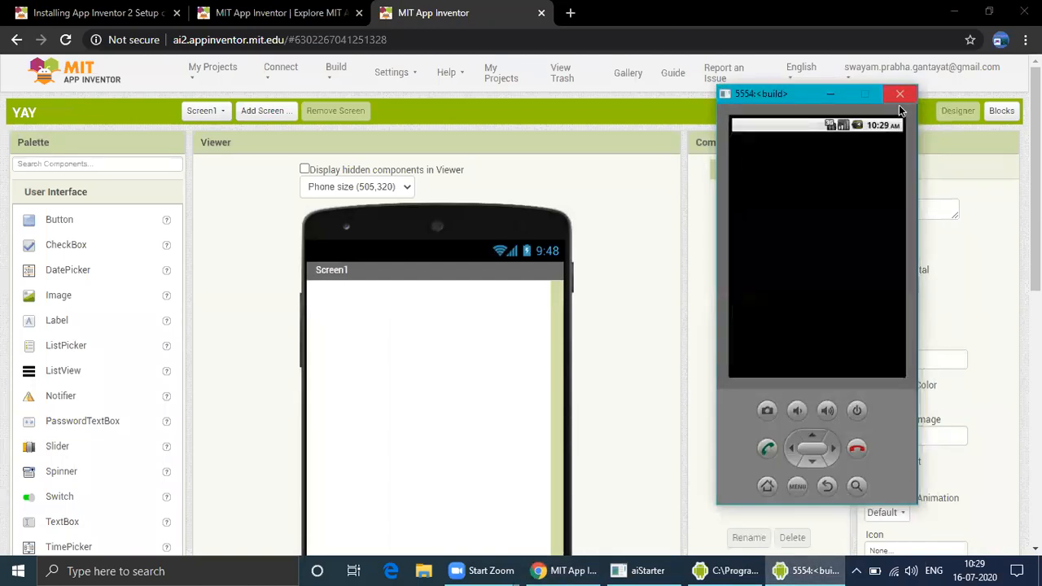
{"action": "left_click", "coordinate": [898, 102]}
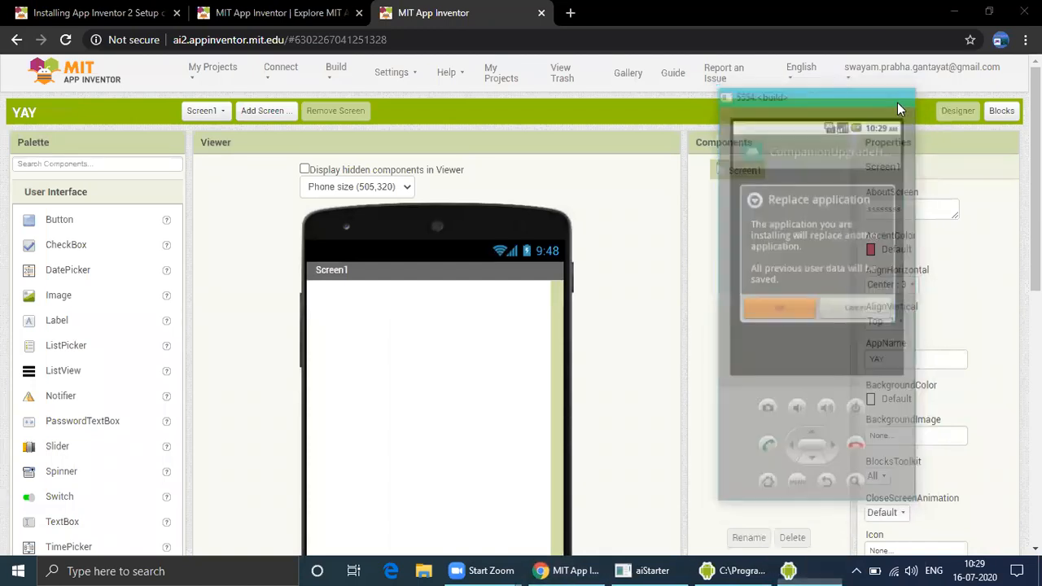
Connect the YAY project to the Emulator again and choose to wait for the unresponsive Companion
{"action": "left_click", "coordinate": [281, 70]}
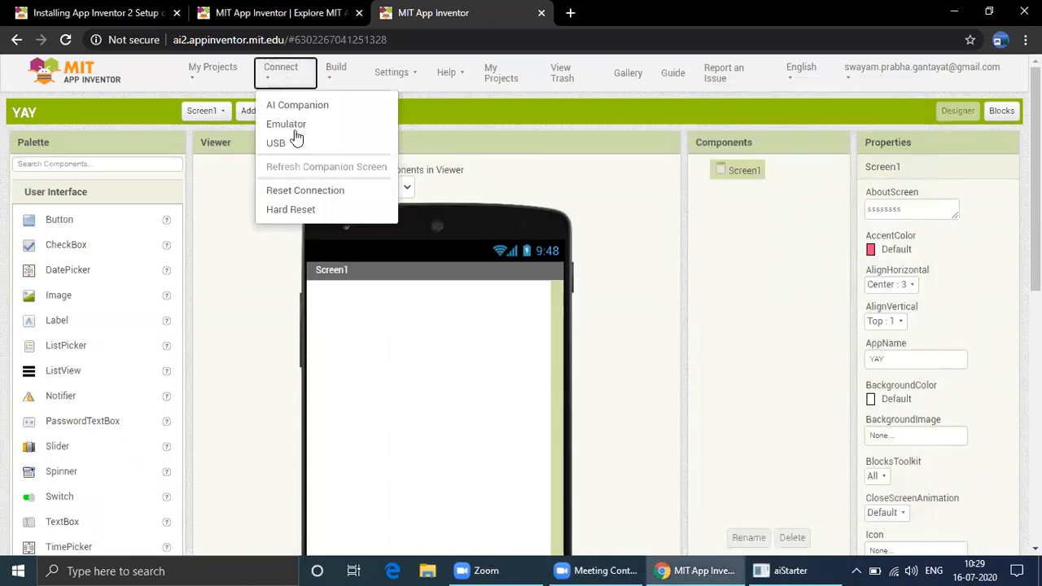
{"action": "left_click", "coordinate": [301, 131]}
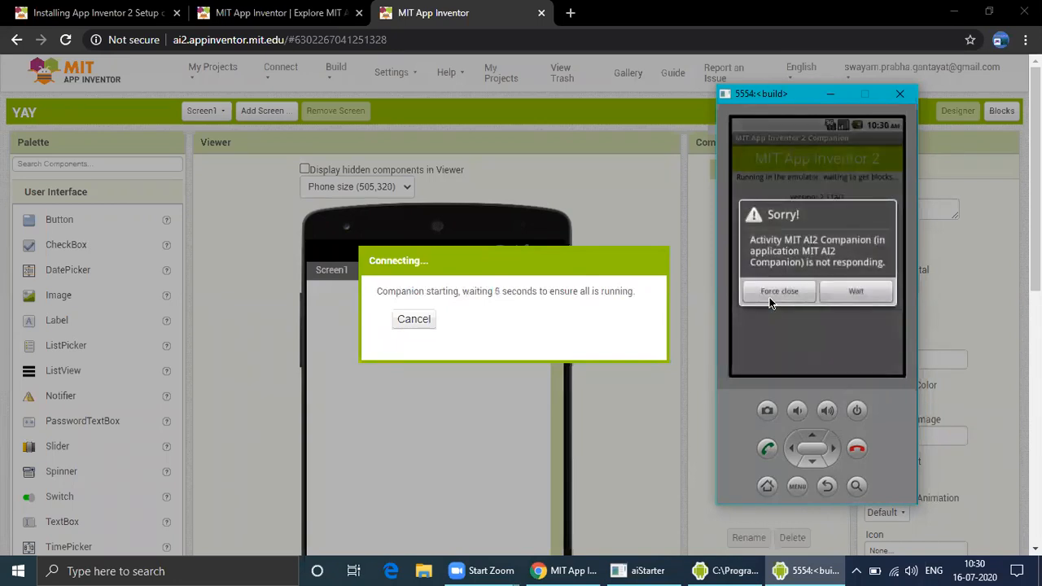
{"action": "left_click", "coordinate": [873, 292]}
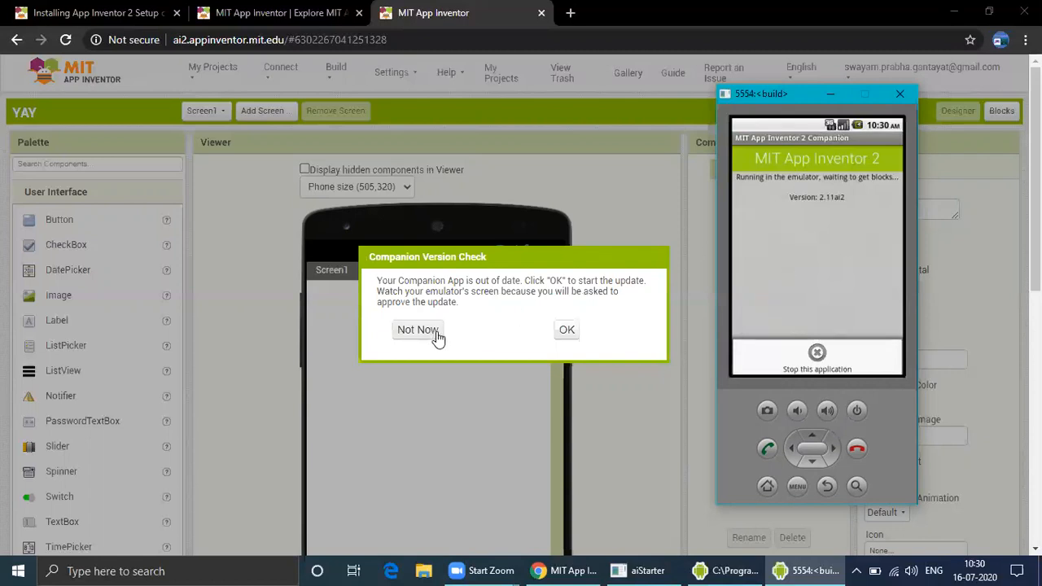
Accept the Companion update, acknowledge the notice, and approve replacing and installing the upgrade helper on the emulator
{"action": "left_click", "coordinate": [570, 329]}
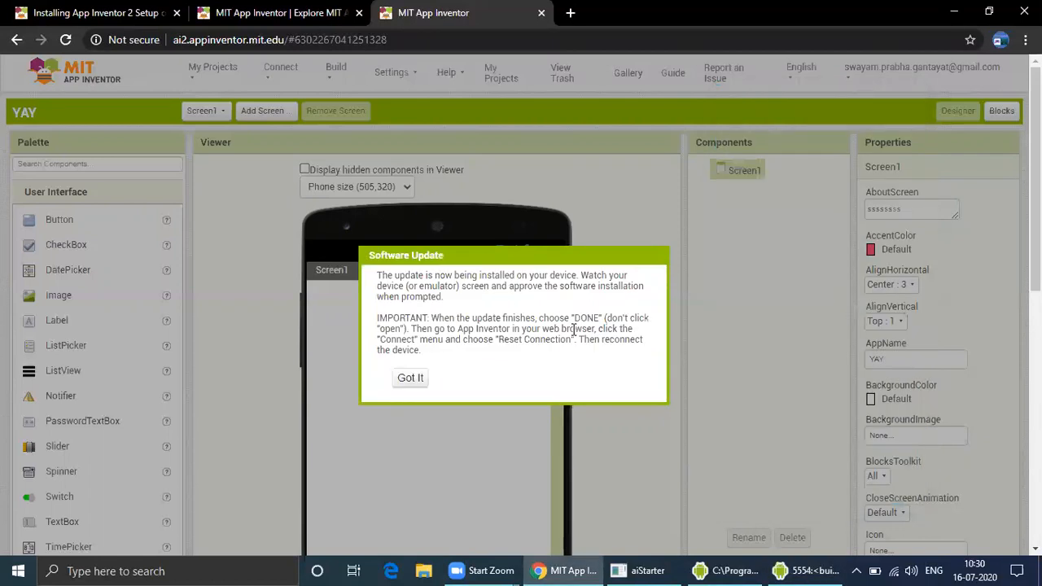
{"action": "left_click", "coordinate": [411, 378]}
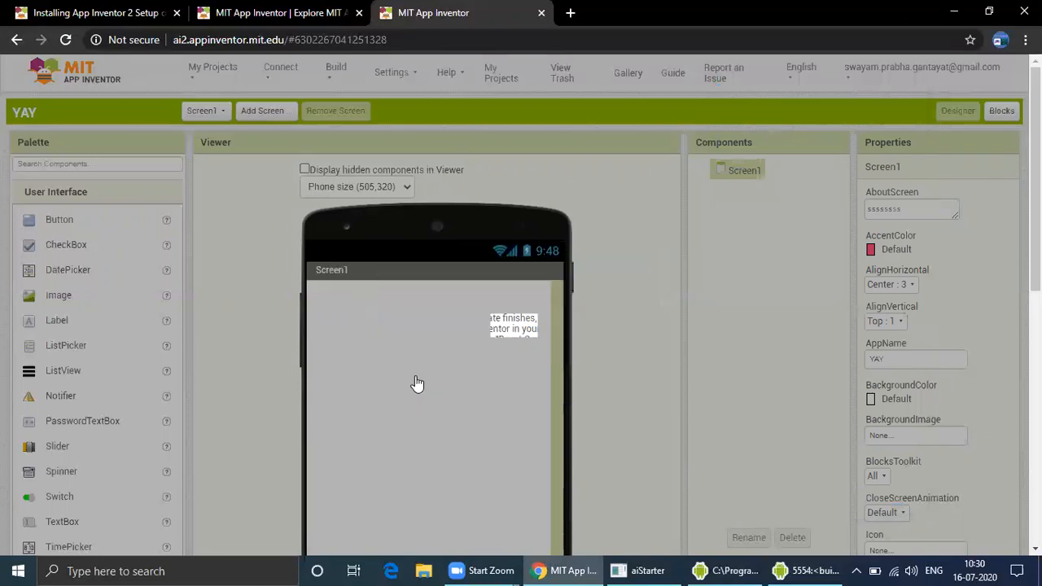
{"action": "left_click", "coordinate": [809, 570]}
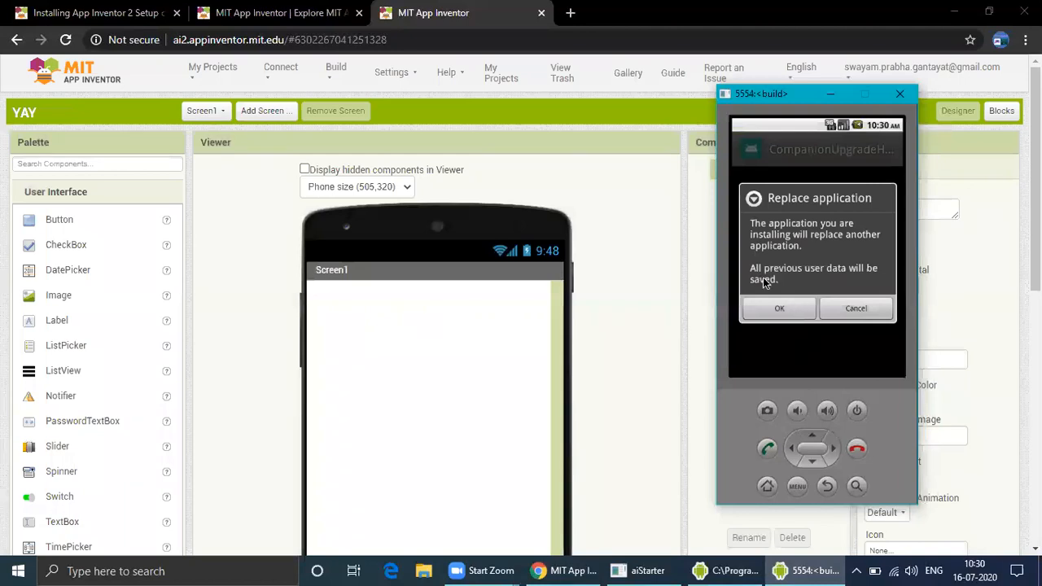
{"action": "left_click", "coordinate": [791, 314]}
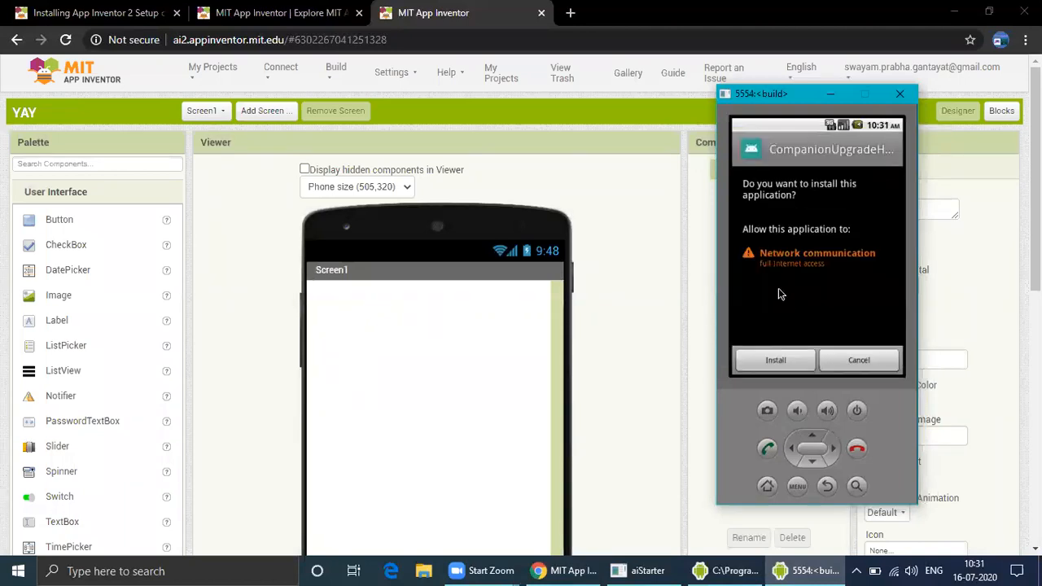
{"action": "left_click", "coordinate": [796, 365]}
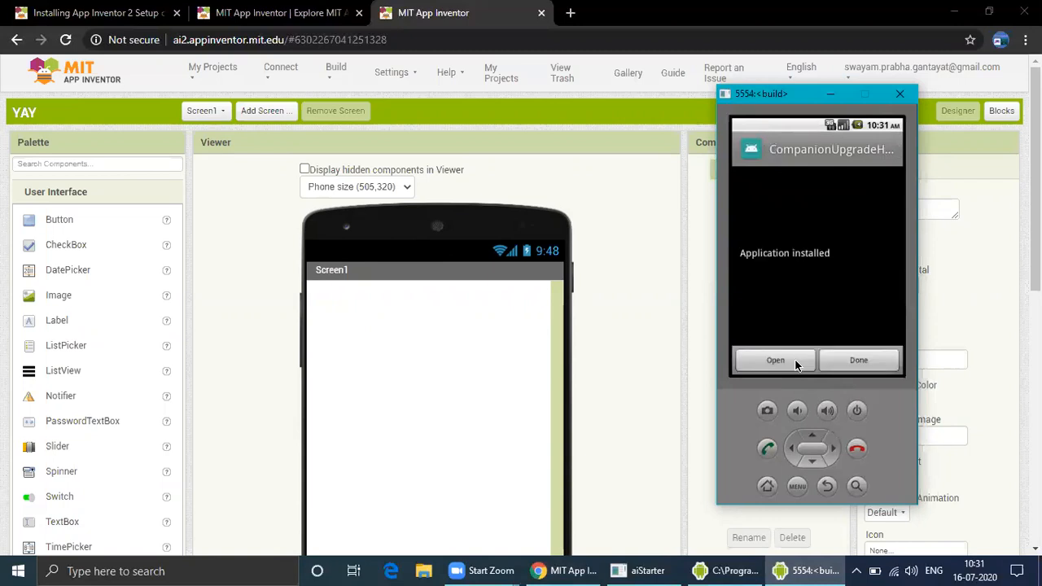
Open the upgrade helper, then approve replacing and installing MIT AI2 Companion on the emulator
{"action": "left_click", "coordinate": [796, 365]}
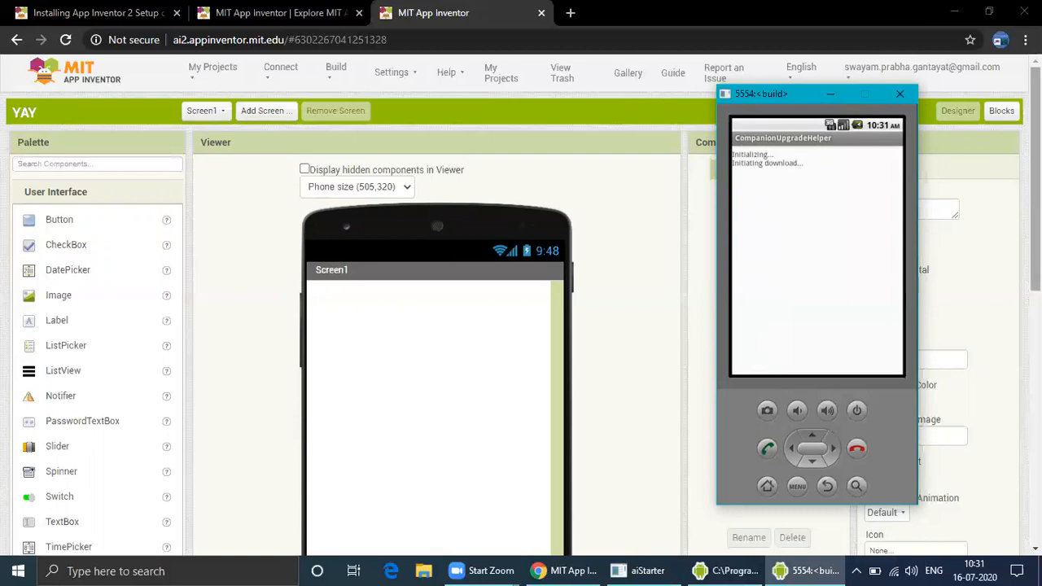
{"action": "scroll", "coordinate": [521, 294], "scroll_direction": "down", "scroll_amount": 3}
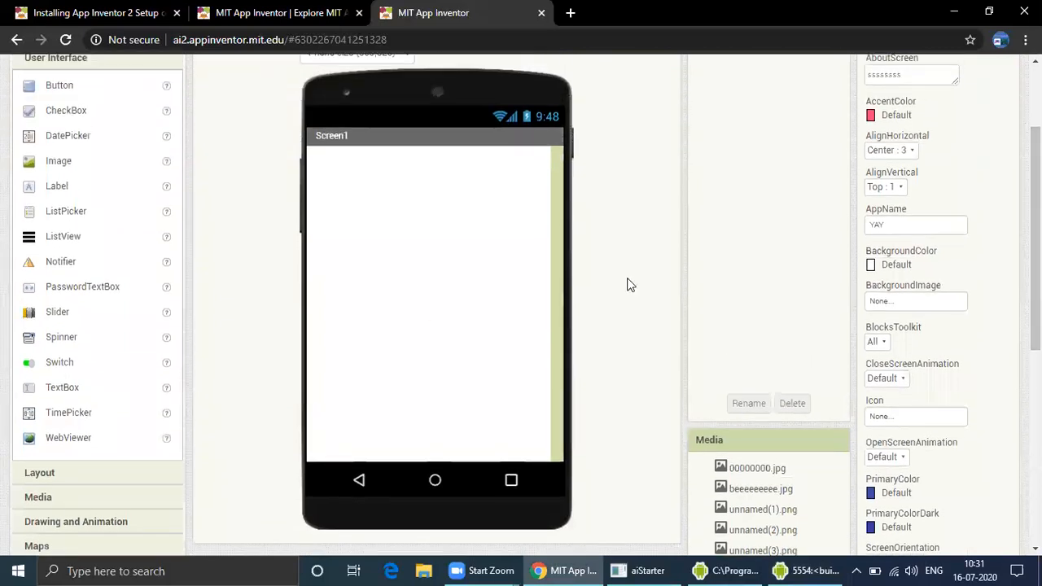
{"action": "left_click", "coordinate": [808, 570]}
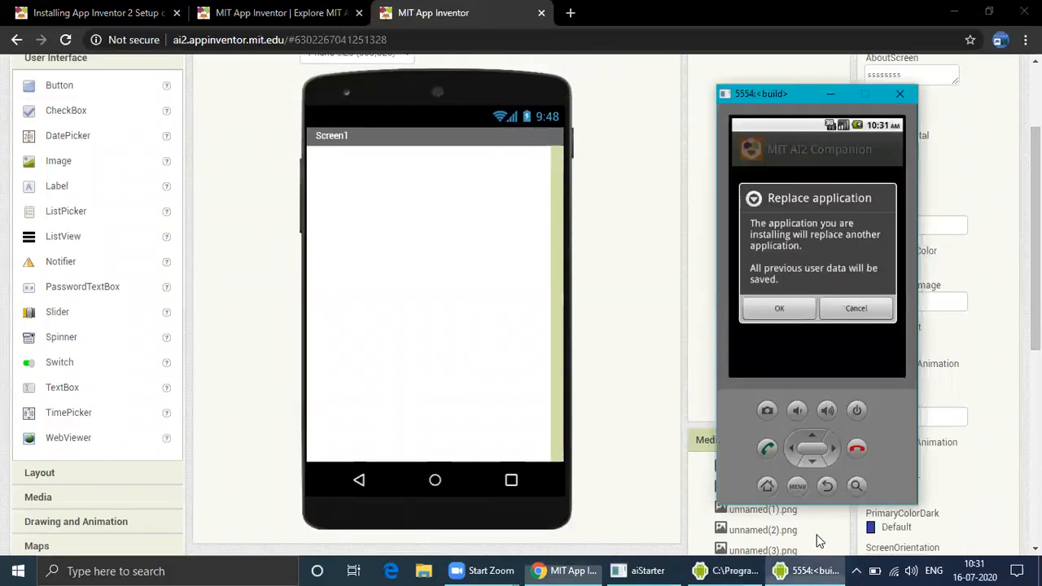
{"action": "left_click", "coordinate": [792, 318]}
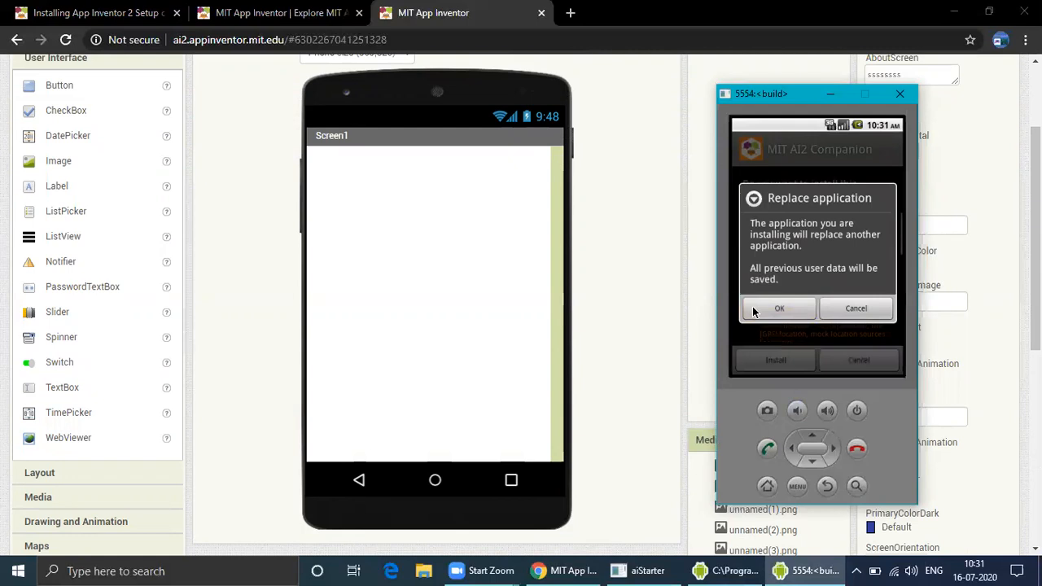
{"action": "left_click", "coordinate": [783, 368]}
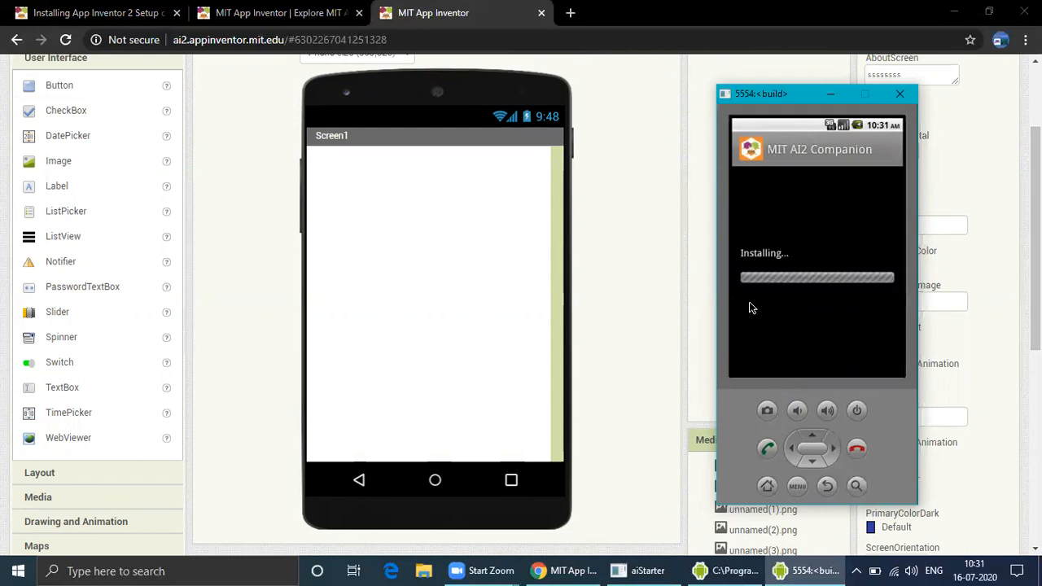
Open the newly installed MIT AI2 Companion on the emulator
{"action": "left_click_drag", "start_coordinate": [1035, 256], "coordinate": [1036, 240]}
{"action": "scroll", "coordinate": [972, 244], "scroll_direction": "up", "scroll_amount": 1}
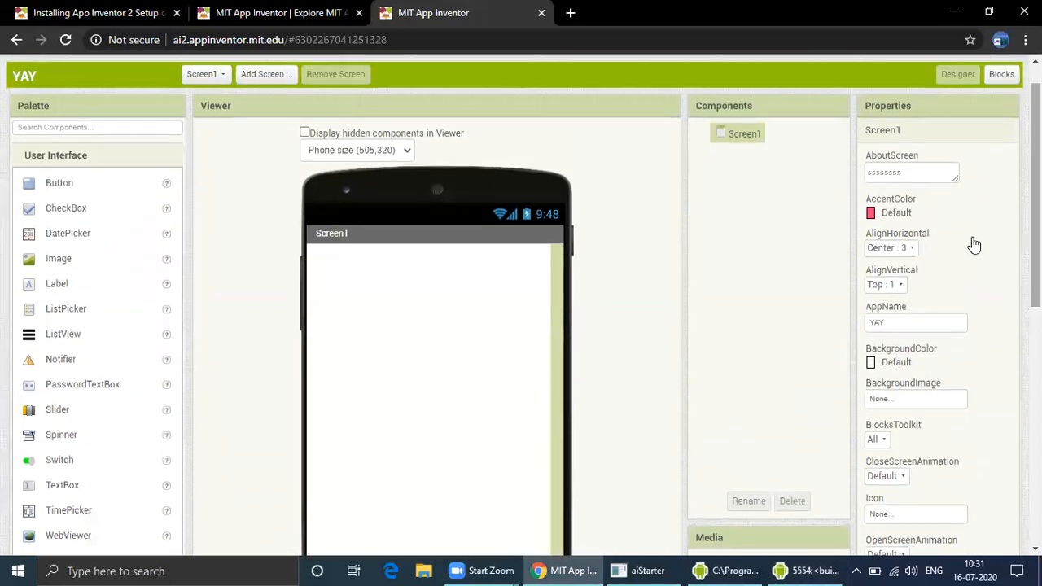
{"action": "left_click", "coordinate": [800, 570]}
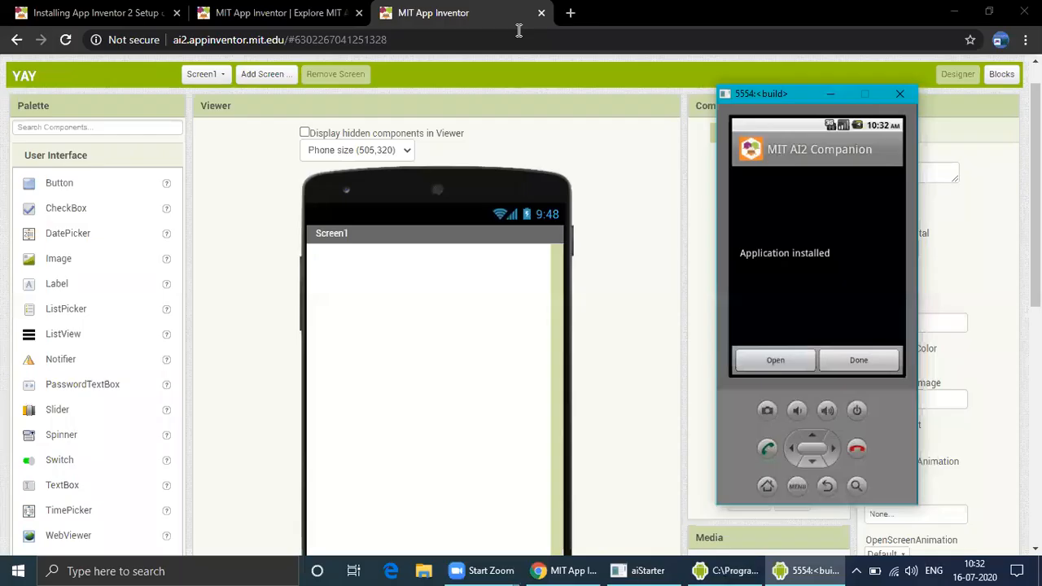
{"action": "left_click", "coordinate": [765, 359]}
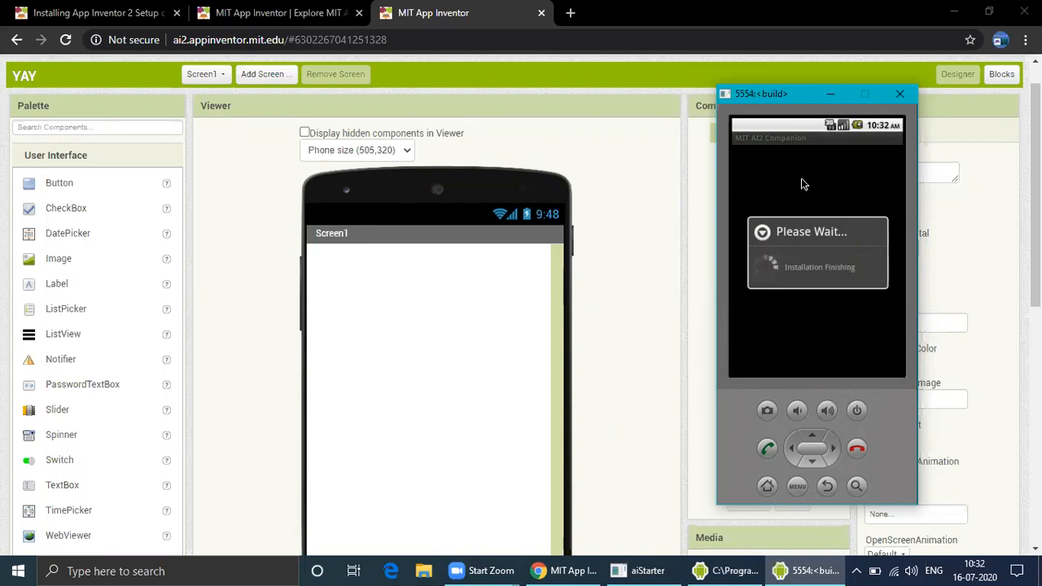
Reconnect the project to the Emulator through the Connect options
{"action": "left_click_drag", "start_coordinate": [765, 92], "coordinate": [749, 96]}
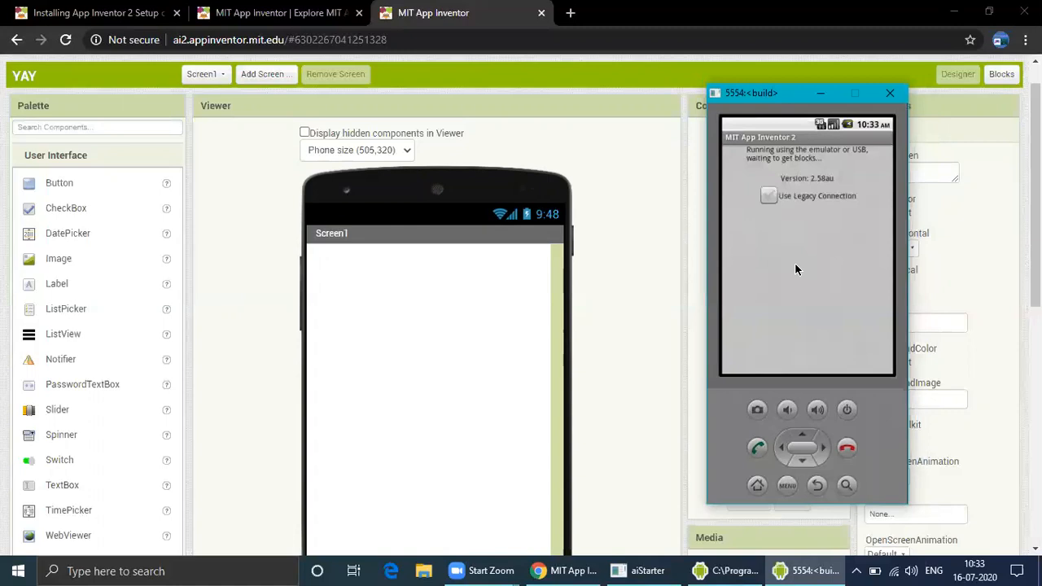
{"action": "left_click_drag", "start_coordinate": [1036, 155], "coordinate": [1035, 131]}
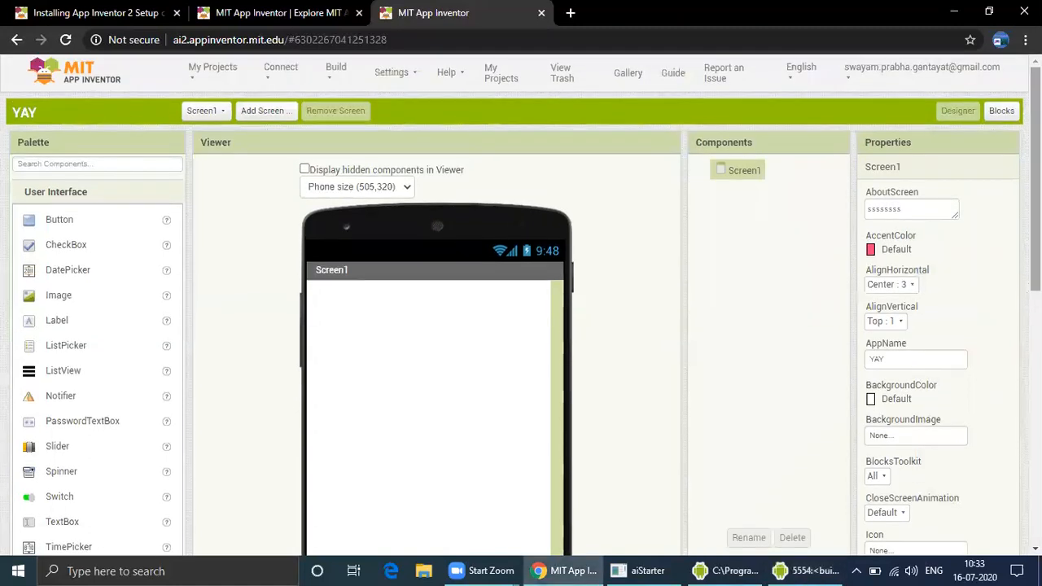
{"action": "left_click", "coordinate": [281, 70]}
{"action": "left_click", "coordinate": [804, 571]}
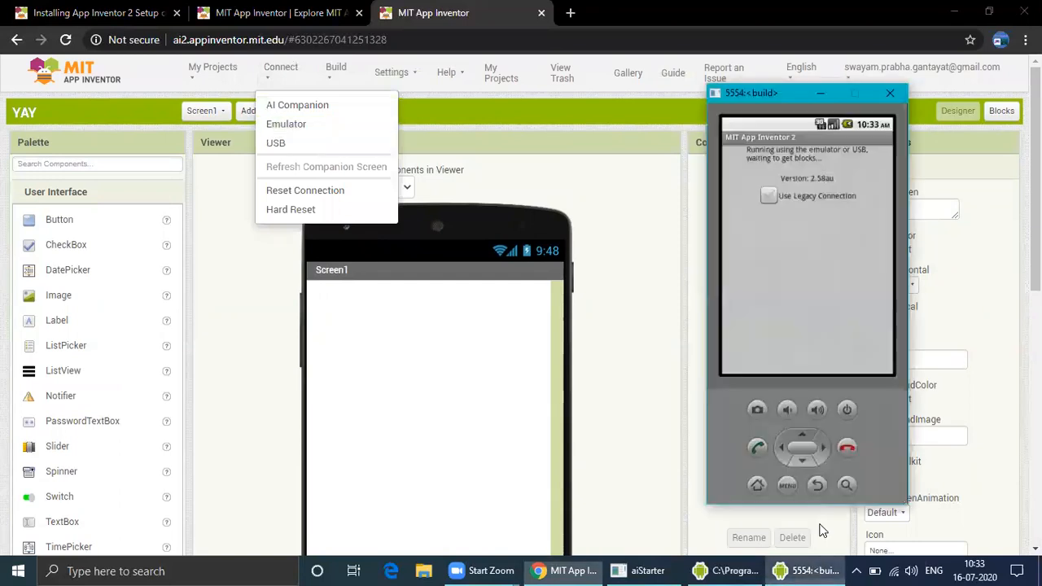
{"action": "left_click", "coordinate": [889, 94]}
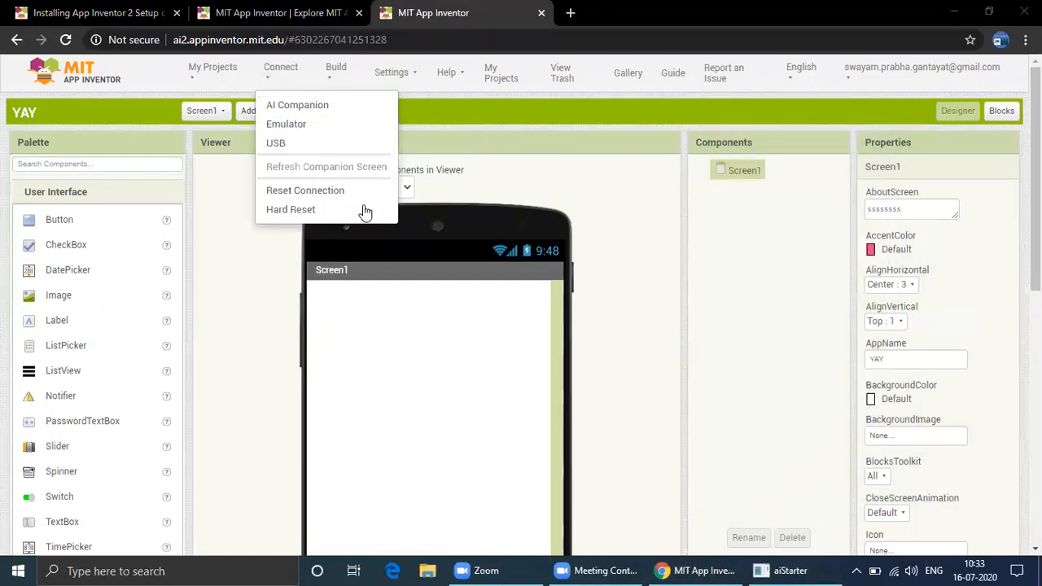
{"action": "left_click", "coordinate": [336, 124]}
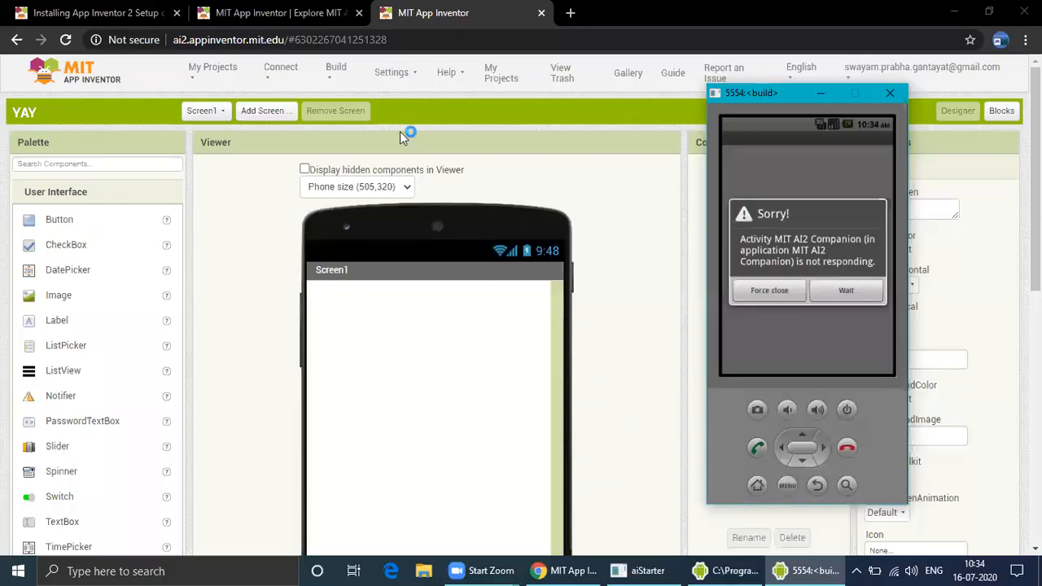
Let the Companion keep waiting so Screen1 loads in the emulator, and look over the designer
{"action": "left_click", "coordinate": [847, 291]}
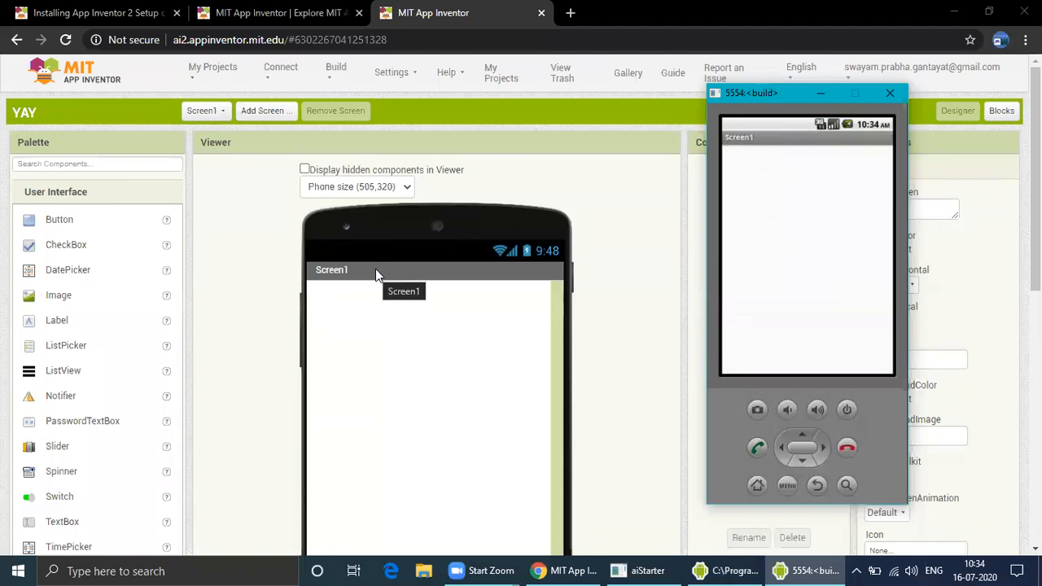
{"action": "left_click", "coordinate": [821, 92]}
{"action": "scroll", "coordinate": [1001, 107], "scroll_direction": "down", "scroll_amount": 1}
{"action": "scroll", "coordinate": [379, 366], "scroll_direction": "down", "scroll_amount": 5}
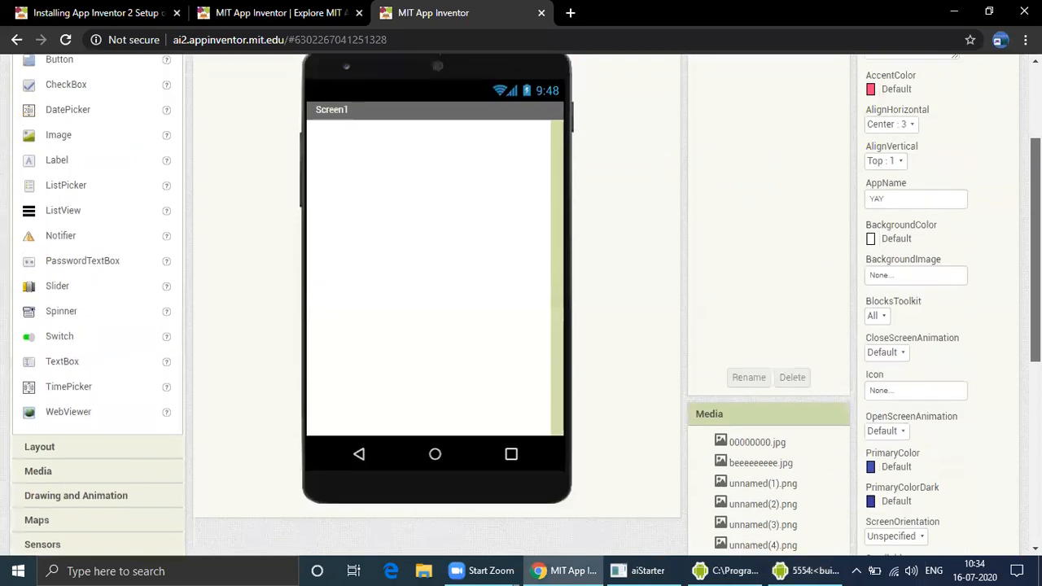
{"action": "scroll", "coordinate": [379, 366], "scroll_direction": "up", "scroll_amount": 5}
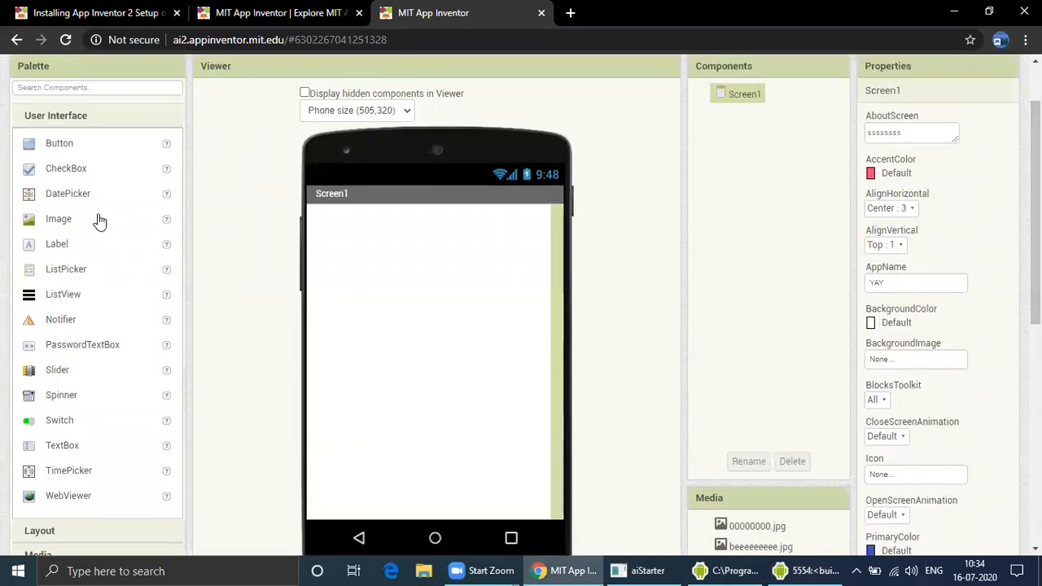
Glance at the Blocks editor and the emulator window, then return to the Designer
{"action": "scroll", "coordinate": [1035, 203], "scroll_direction": "up", "scroll_amount": 1}
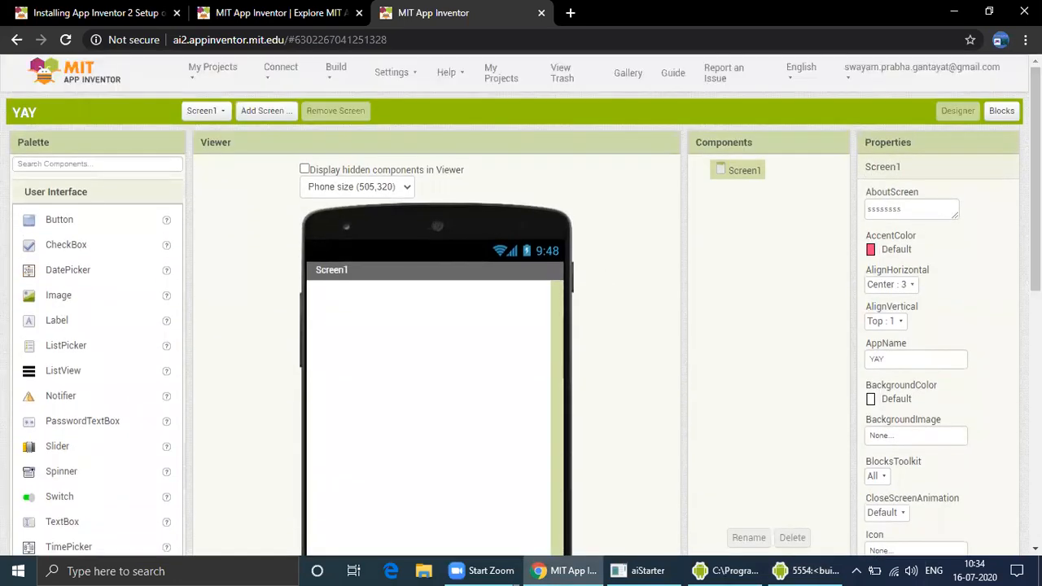
{"action": "left_click", "coordinate": [1001, 111]}
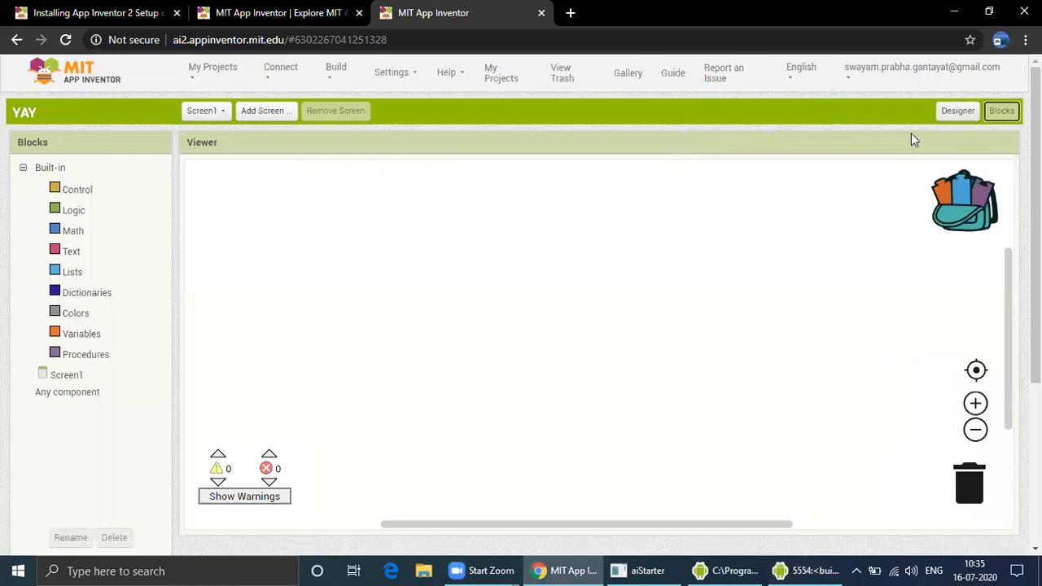
{"action": "left_click", "coordinate": [964, 111]}
{"action": "left_click", "coordinate": [798, 567]}
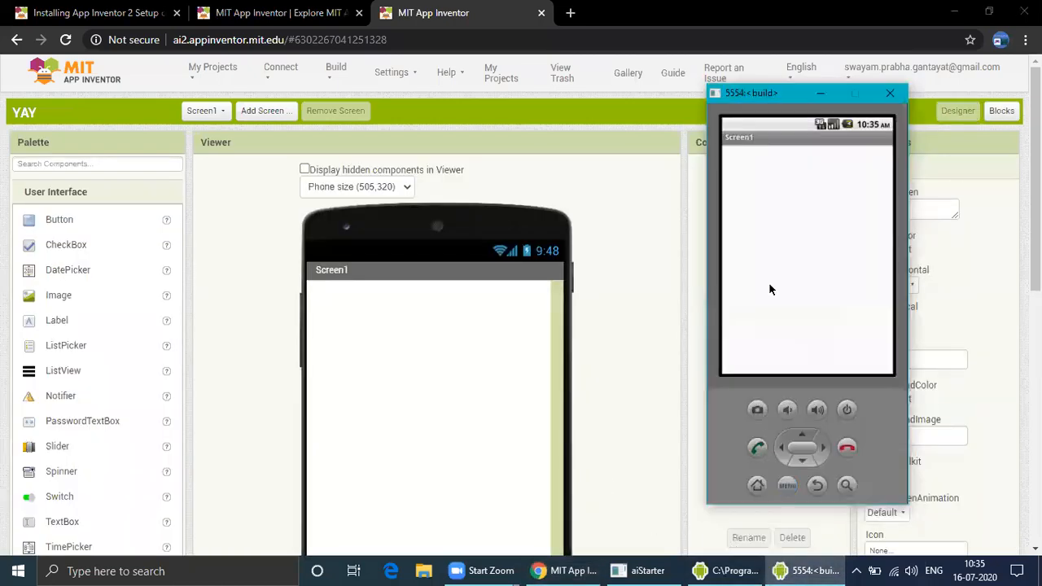
{"action": "left_click", "coordinate": [821, 95]}
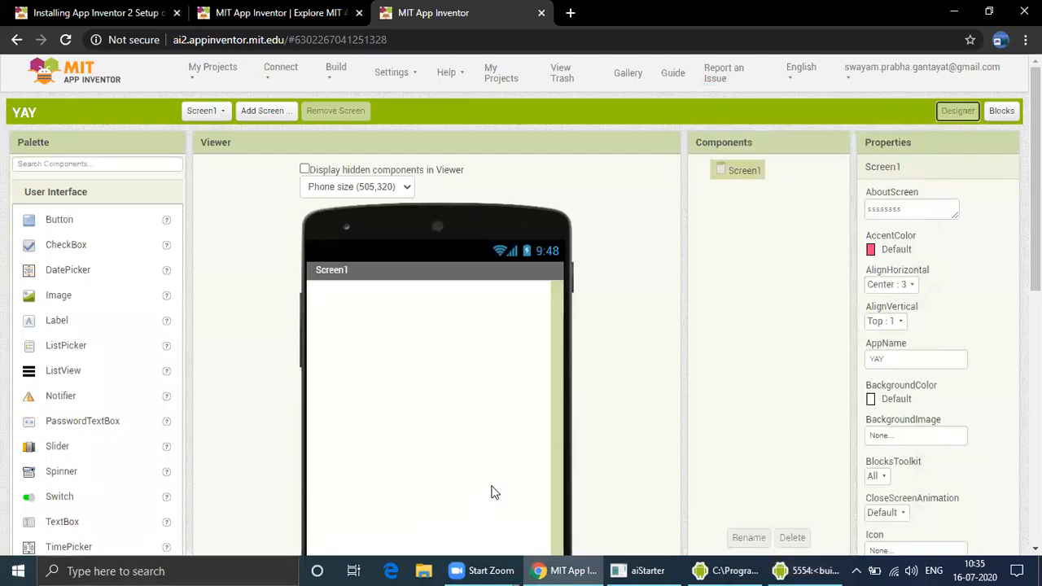
Add two Buttons from the palette onto Screen1 in the viewer
{"action": "left_click_drag", "start_coordinate": [32, 220], "coordinate": [391, 342]}
{"action": "left_click_drag", "start_coordinate": [105, 218], "coordinate": [468, 330]}
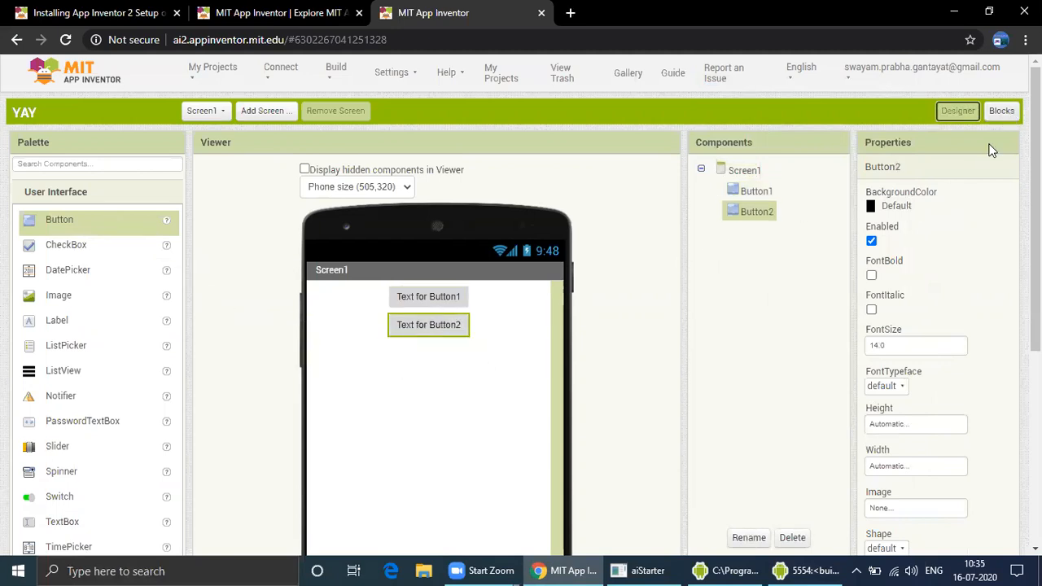
{"action": "scroll", "coordinate": [1036, 244], "scroll_direction": "down", "scroll_amount": 5}
{"action": "scroll", "coordinate": [921, 484], "scroll_direction": "up", "scroll_amount": 2}
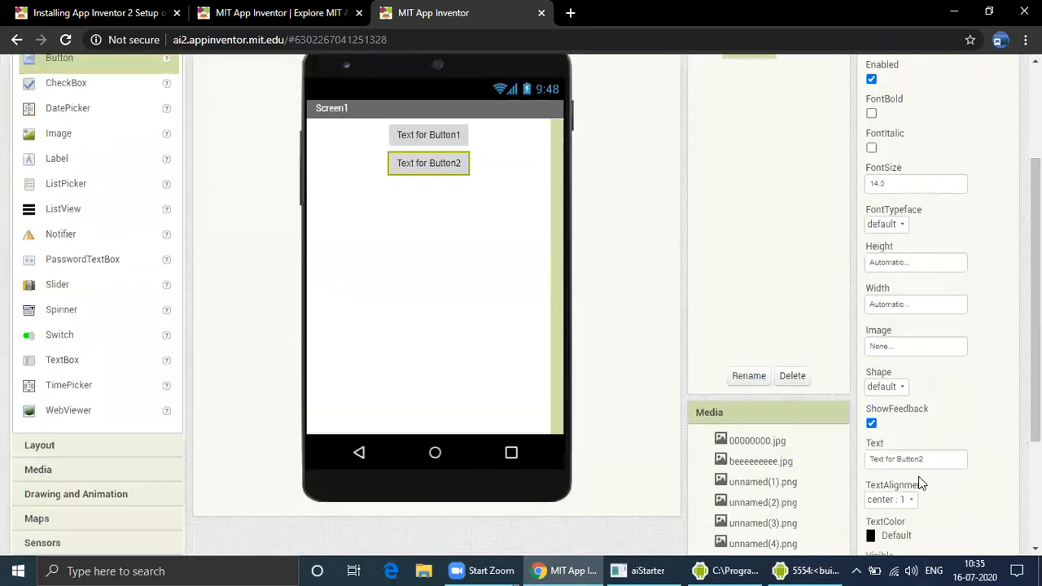
Set Button1's Text property to SCREEN COLOR:BLUE
{"action": "double_click", "coordinate": [936, 459]}
{"action": "left_click", "coordinate": [456, 140]}
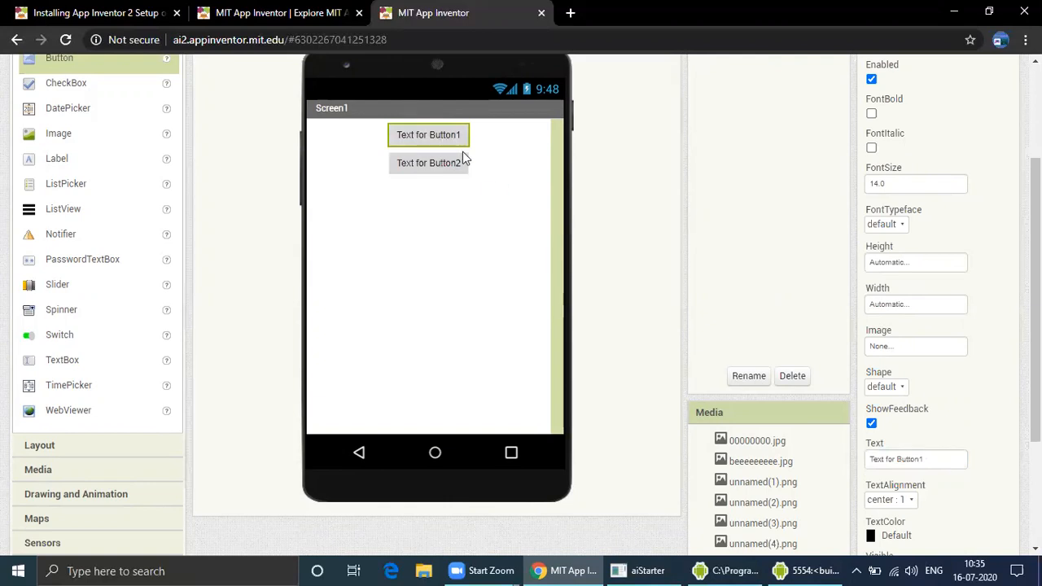
{"action": "left_click", "coordinate": [923, 461]}
{"action": "key", "text": "BackSpace"}
{"action": "key", "text": "BackSpace"}
{"action": "key", "text": "BackSpace"}
{"action": "key", "text": "BackSpace"}
{"action": "key", "text": "BackSpace"}
{"action": "key", "text": "BackSpace"}
{"action": "key", "text": "BackSpace"}
{"action": "key", "text": "BackSpace"}
{"action": "key", "text": "BackSpace"}
{"action": "key", "text": "BackSpace"}
{"action": "key", "text": "BackSpace"}
{"action": "key", "text": "BackSpace"}
{"action": "key", "text": "BackSpace"}
{"action": "key", "text": "BackSpace"}
{"action": "key", "text": "BackSpace"}
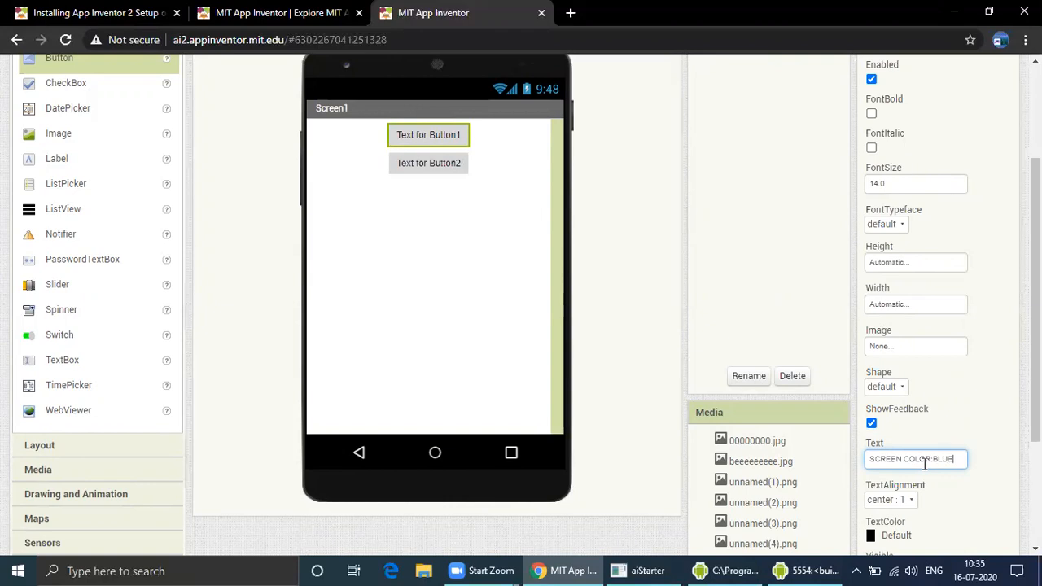
{"action": "left_click", "coordinate": [662, 340]}
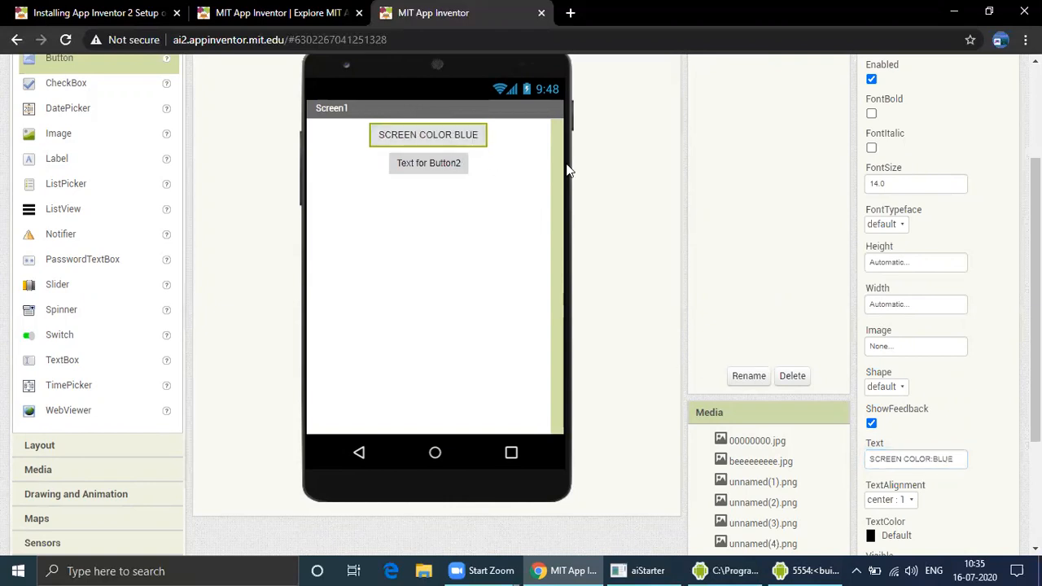
Set Button2's Text property to SCREEN COLOR:RED
{"action": "scroll", "coordinate": [954, 244], "scroll_direction": "up", "scroll_amount": 2}
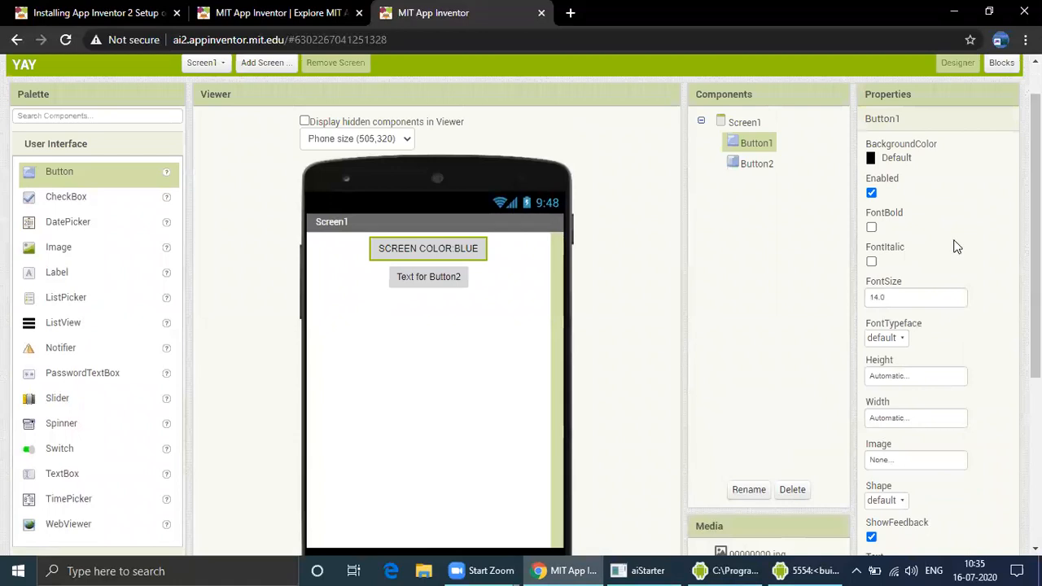
{"action": "left_click", "coordinate": [459, 277]}
{"action": "scroll", "coordinate": [934, 419], "scroll_direction": "down", "scroll_amount": 2}
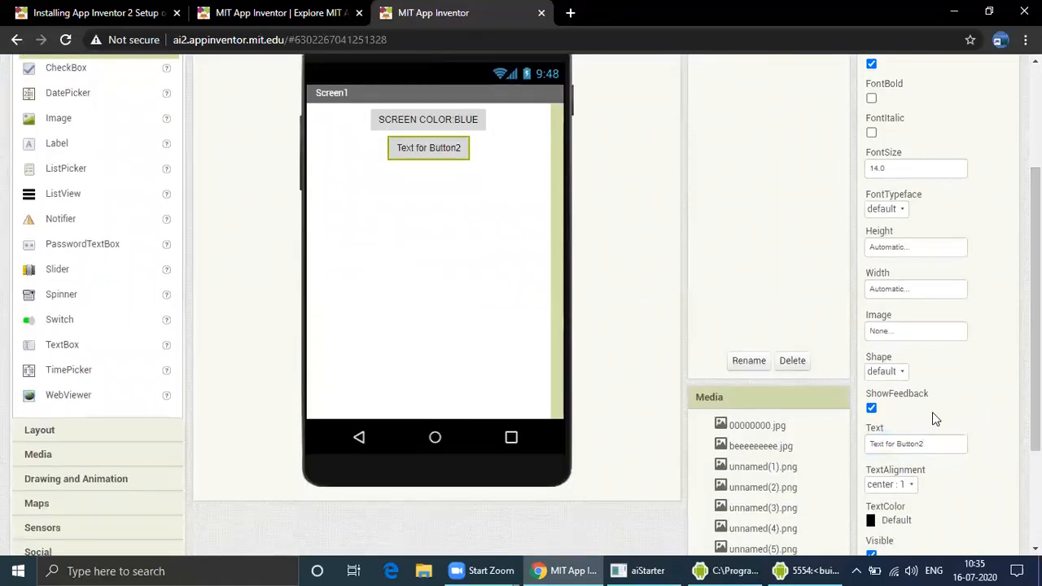
{"action": "left_click", "coordinate": [941, 444]}
{"action": "key", "text": "BackSpace"}
{"action": "key", "text": "BackSpace"}
{"action": "key", "text": "BackSpace"}
{"action": "key", "text": "BackSpace"}
{"action": "key", "text": "BackSpace"}
{"action": "key", "text": "BackSpace"}
{"action": "key", "text": "BackSpace"}
{"action": "key", "text": "BackSpace"}
{"action": "key", "text": "BackSpace"}
{"action": "key", "text": "BackSpace"}
{"action": "key", "text": "BackSpace"}
{"action": "key", "text": "BackSpace"}
{"action": "key", "text": "BackSpace"}
{"action": "key", "text": "BackSpace"}
{"action": "key", "text": "BackSpace"}
{"action": "key", "text": "BackSpace"}
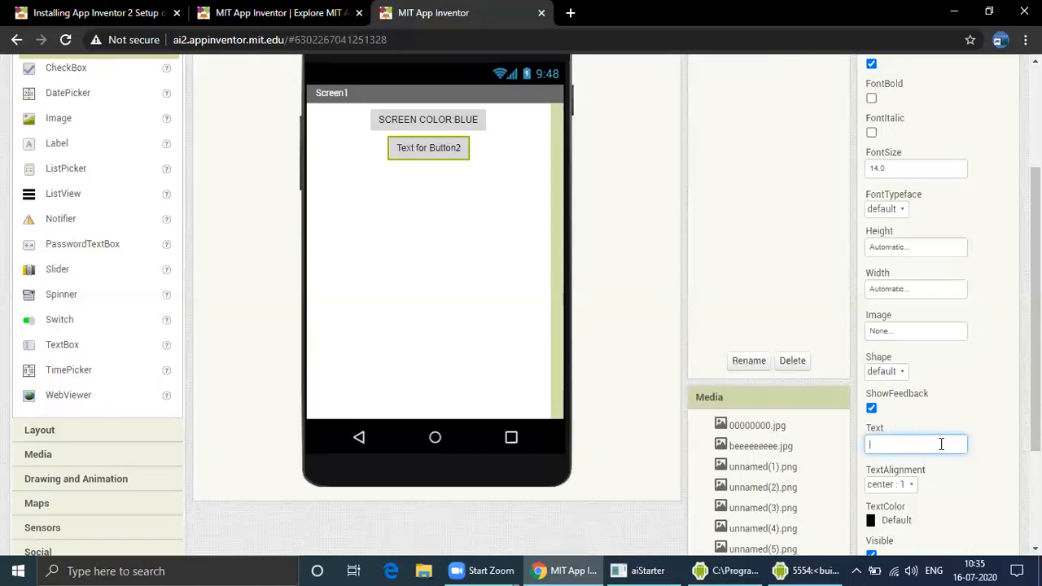
{"action": "type", "text": "SCREEN COLOR RED"}
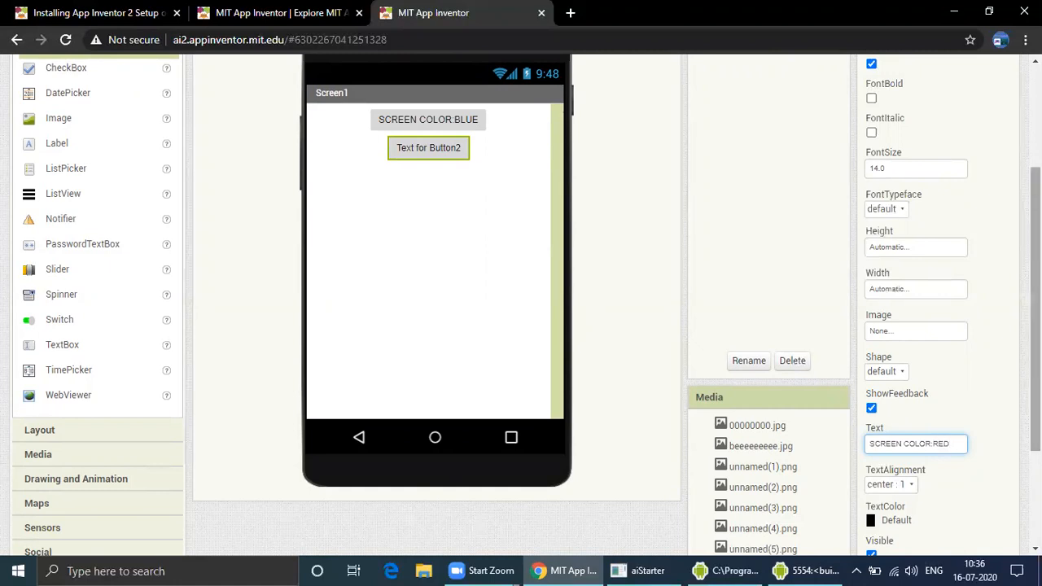
{"action": "left_click_drag", "start_coordinate": [1035, 309], "coordinate": [1036, 296]}
{"action": "left_click", "coordinate": [568, 226]}
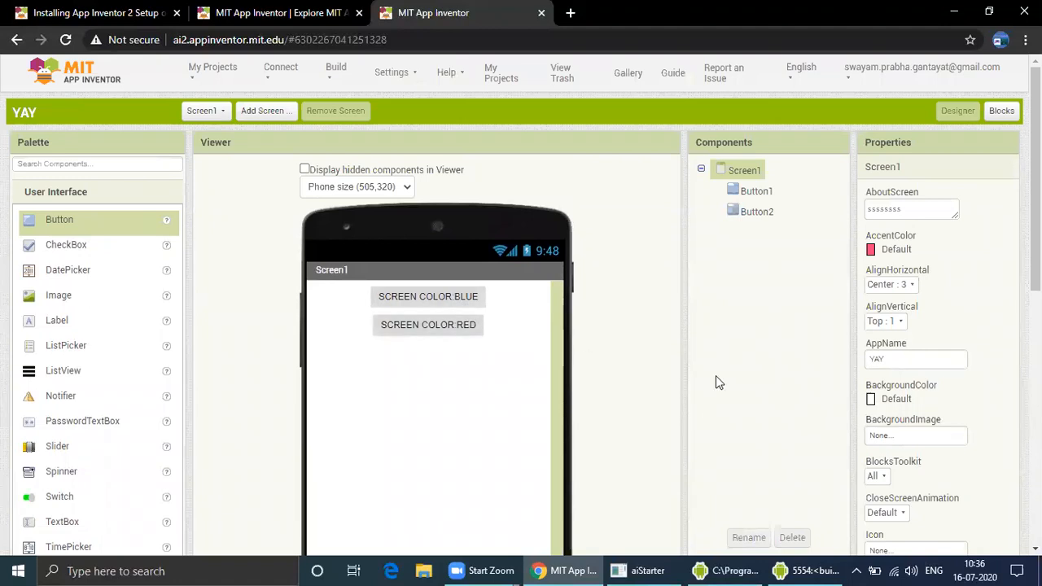
Check the two relabelled buttons in the emulator by bringing it up and tapping them
{"action": "left_click", "coordinate": [446, 301]}
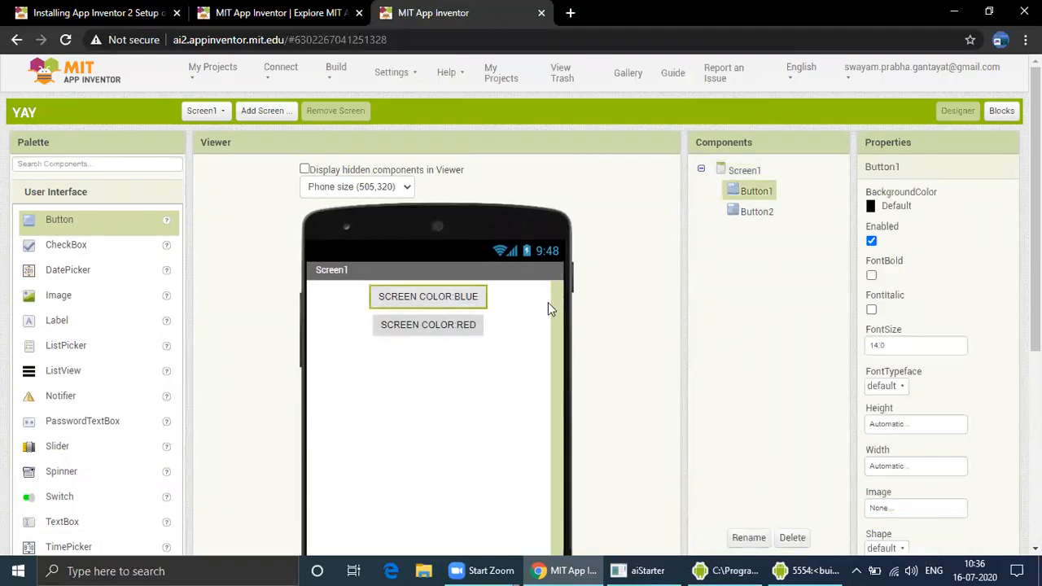
{"action": "scroll", "coordinate": [765, 456], "scroll_direction": "down", "scroll_amount": 1}
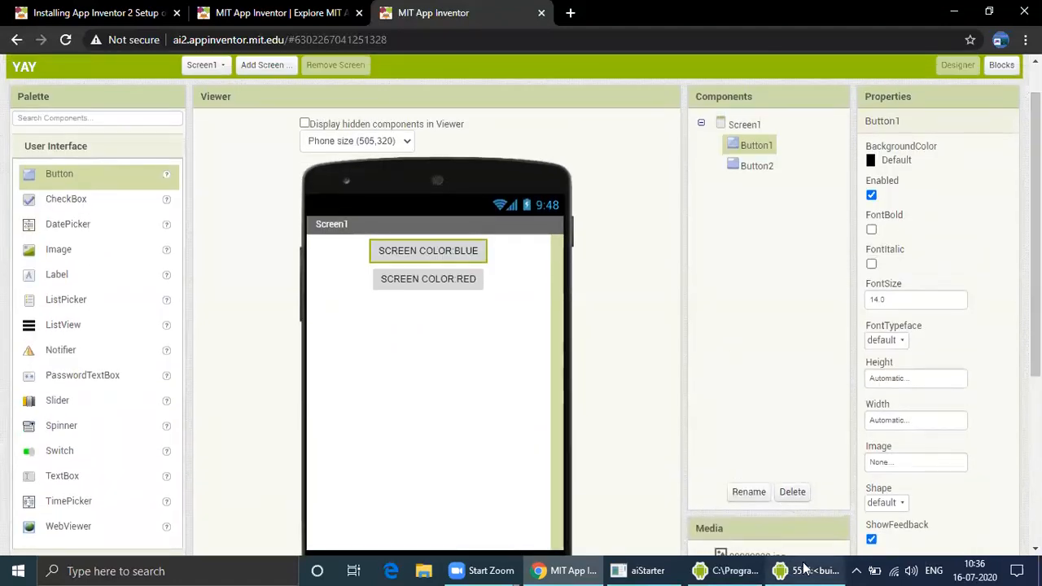
{"action": "left_click", "coordinate": [807, 570]}
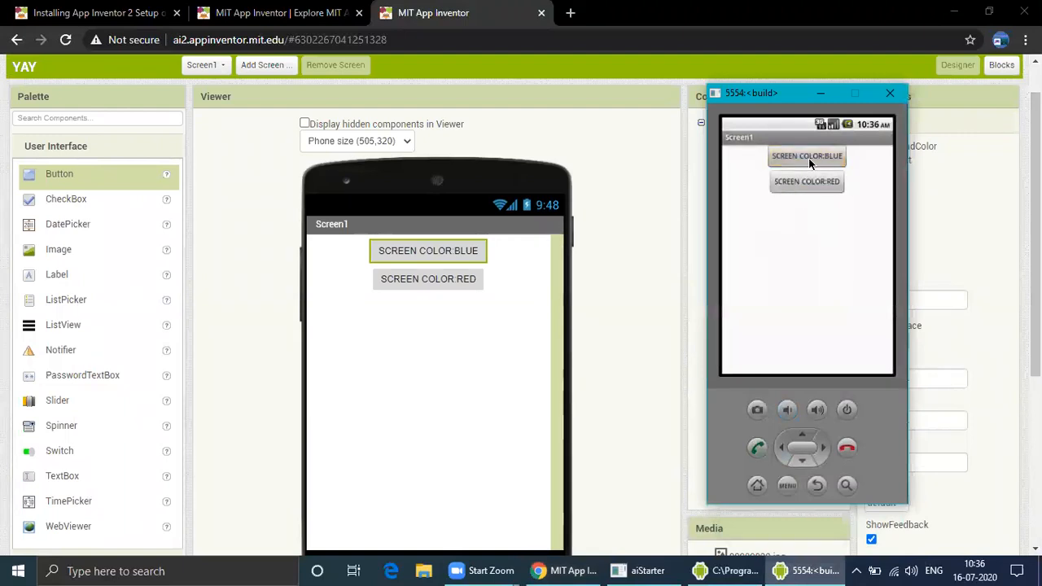
{"action": "left_click", "coordinate": [824, 96]}
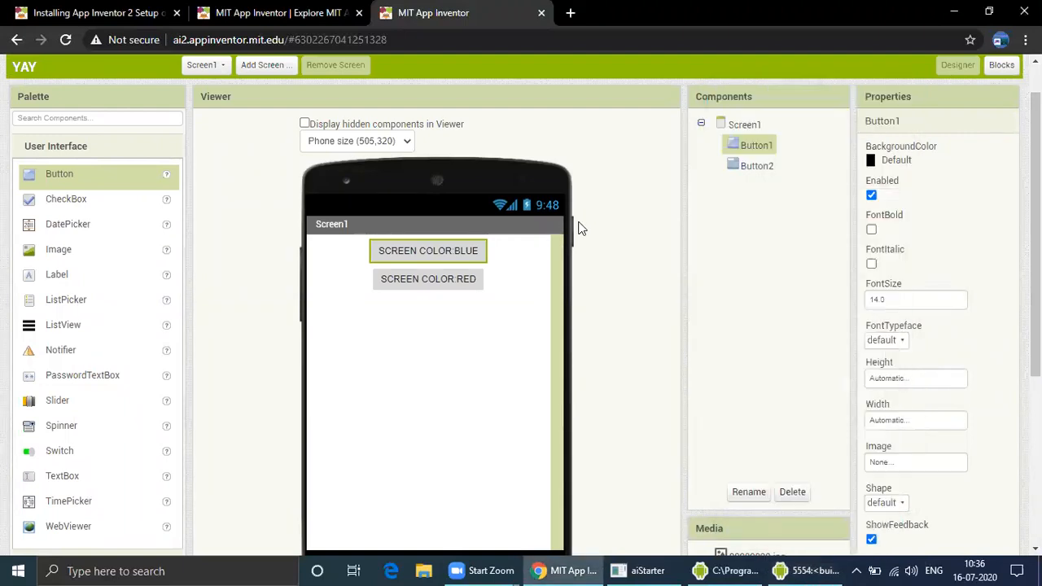
{"action": "left_click", "coordinate": [471, 281]}
{"action": "left_click", "coordinate": [810, 571]}
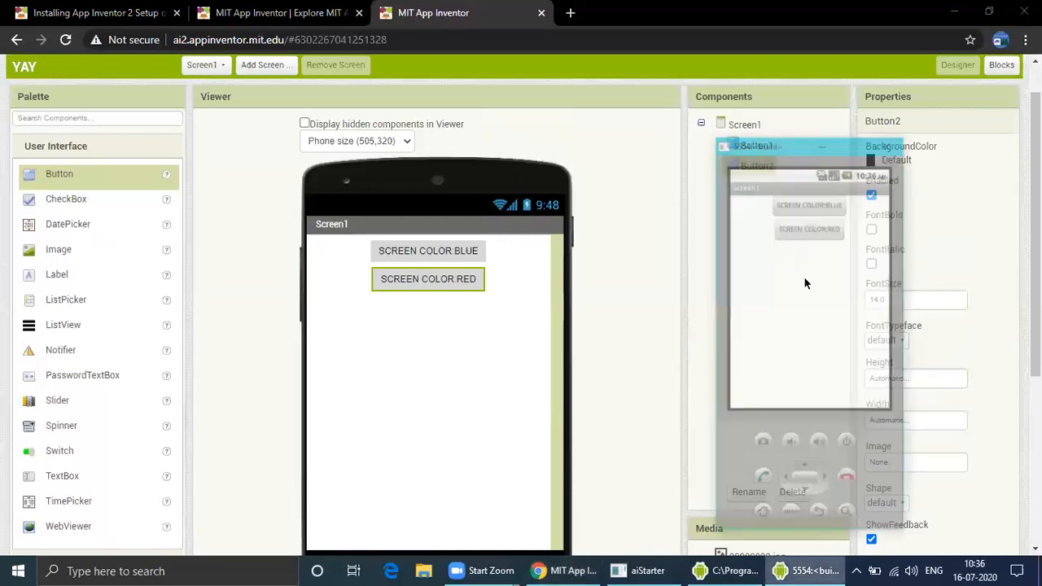
{"action": "left_click", "coordinate": [826, 165]}
{"action": "left_click", "coordinate": [806, 182]}
{"action": "left_click", "coordinate": [821, 94]}
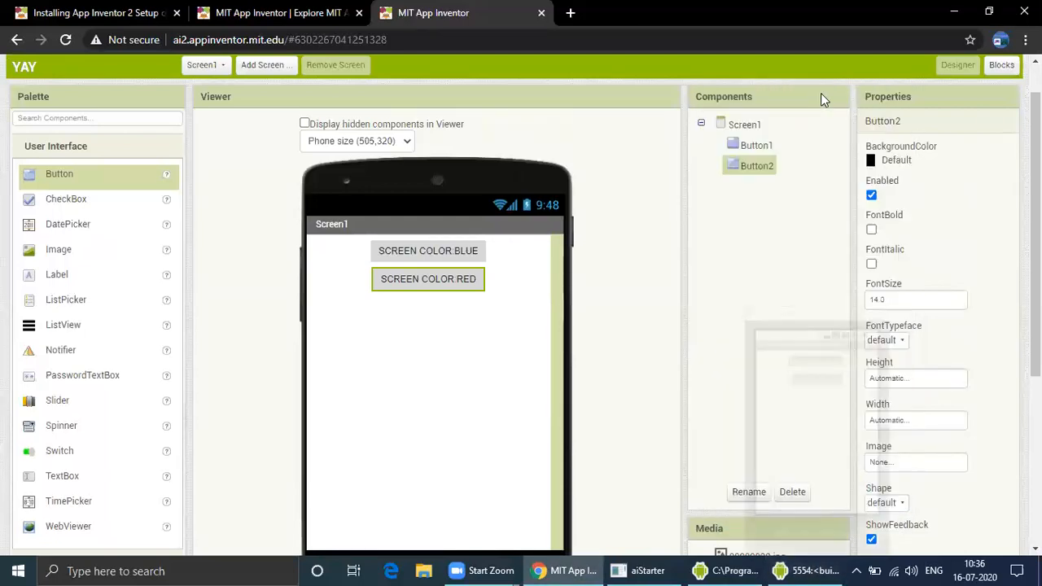
In the Blocks editor, add a when Click event block for Button1 and another for Button2
{"action": "left_click", "coordinate": [1003, 67]}
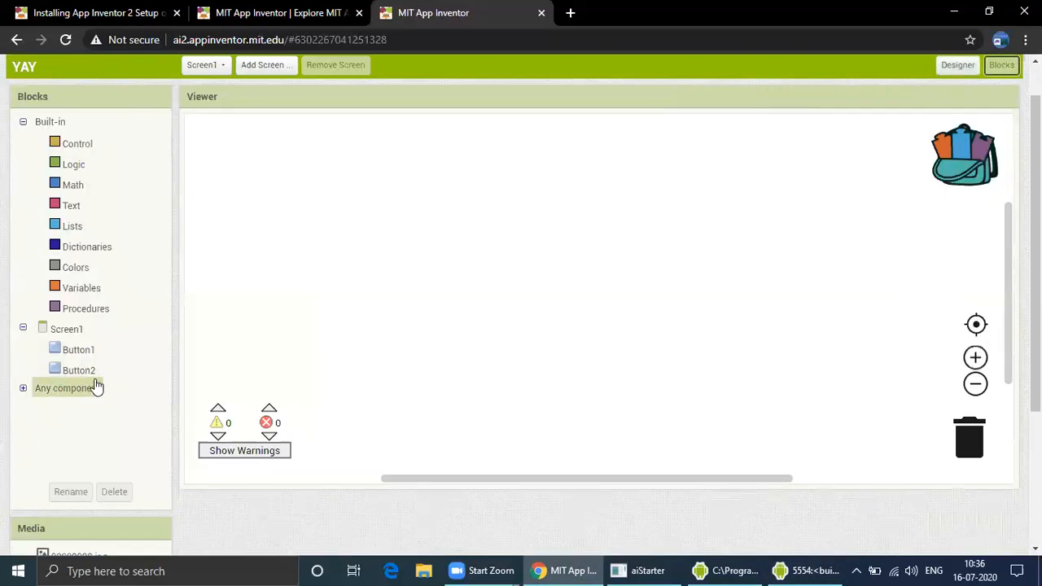
{"action": "left_click", "coordinate": [80, 353]}
{"action": "left_click_drag", "start_coordinate": [220, 149], "coordinate": [452, 208]}
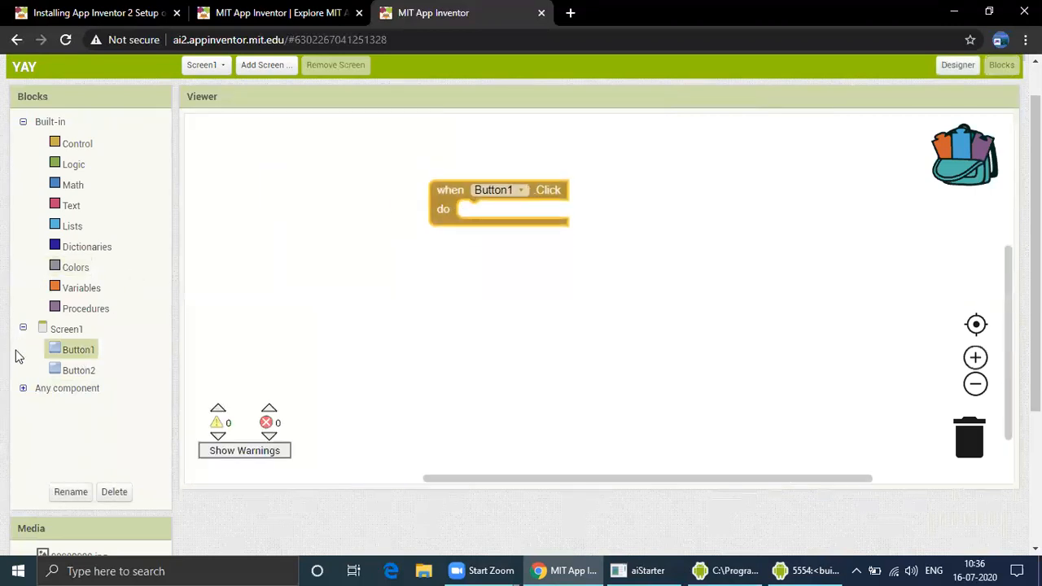
{"action": "left_click", "coordinate": [85, 373]}
{"action": "left_click_drag", "start_coordinate": [214, 139], "coordinate": [471, 291]}
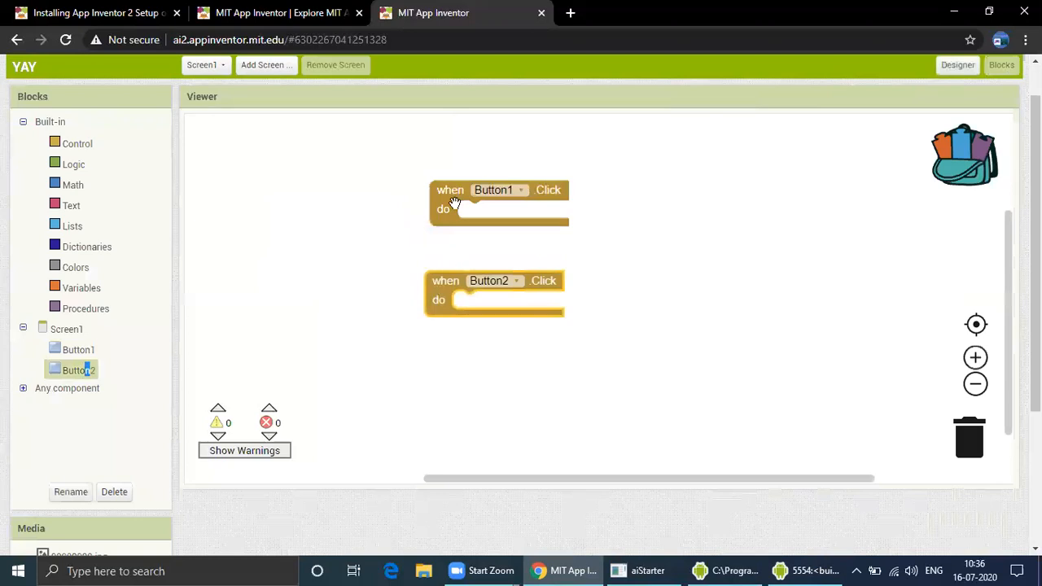
Place a set Screen1.BackgroundColor block inside Button1's Click event
{"action": "left_click", "coordinate": [66, 330]}
{"action": "scroll", "coordinate": [228, 302], "scroll_direction": "down", "scroll_amount": 15}
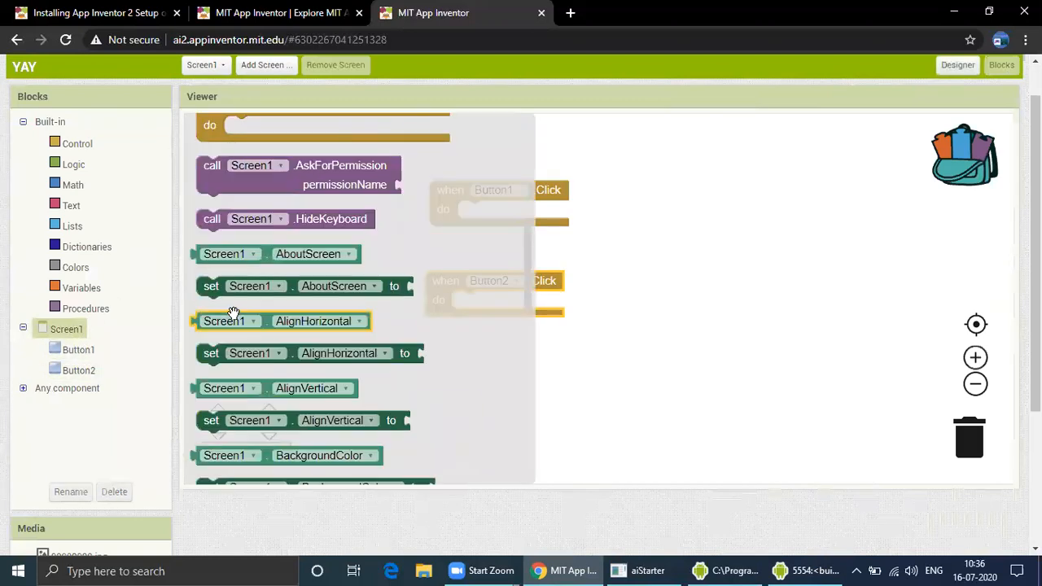
{"action": "left_click_drag", "start_coordinate": [281, 408], "coordinate": [500, 216]}
{"action": "left_click", "coordinate": [619, 204]}
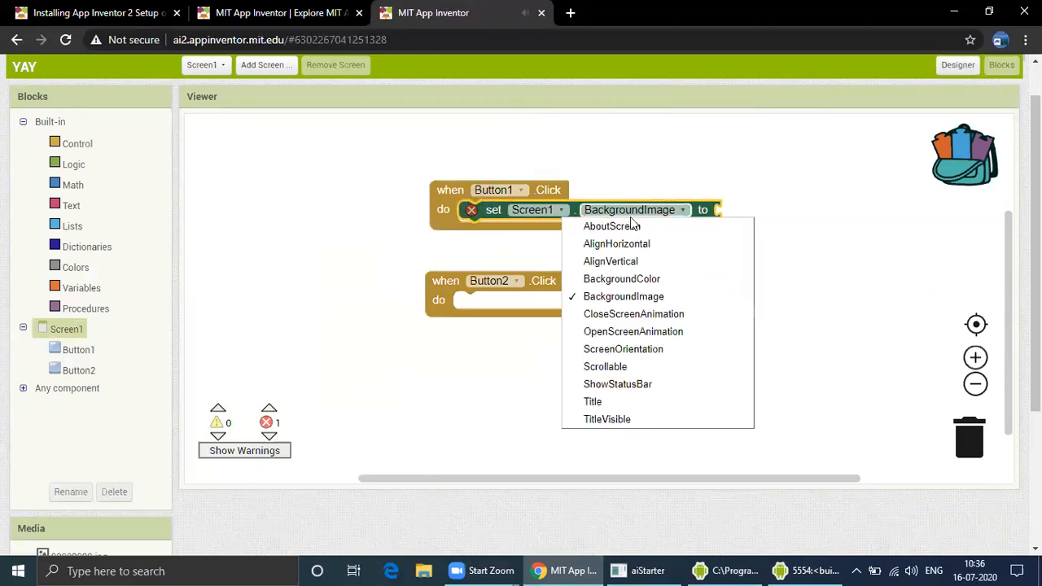
{"action": "left_click", "coordinate": [614, 281]}
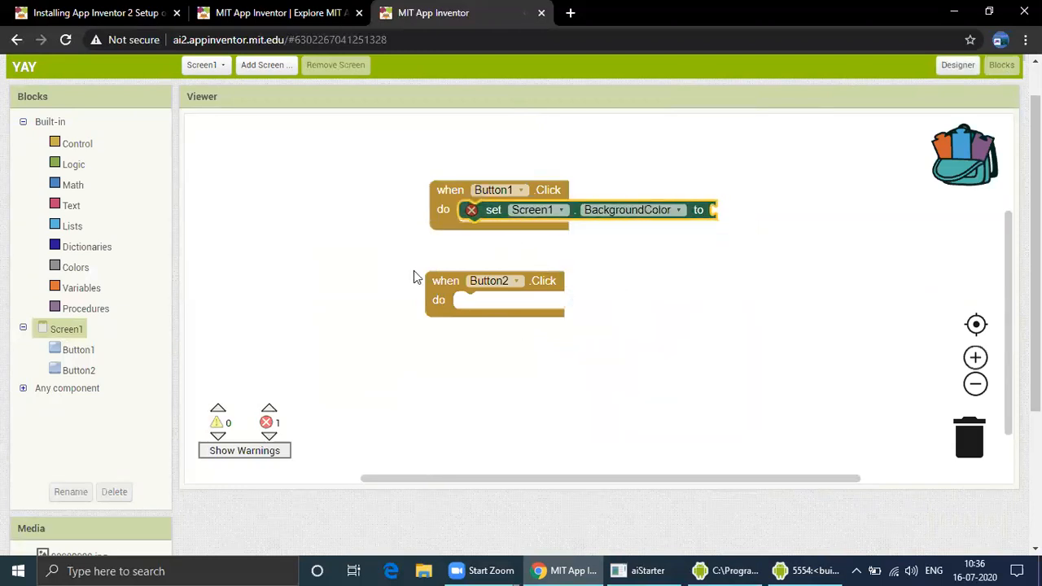
Place another set Screen1.BackgroundColor block inside Button2's Click event
{"action": "left_click", "coordinate": [65, 329]}
{"action": "left_click", "coordinate": [264, 320]}
{"action": "left_click", "coordinate": [228, 359]}
{"action": "left_click_drag", "start_coordinate": [206, 347], "coordinate": [489, 304]}
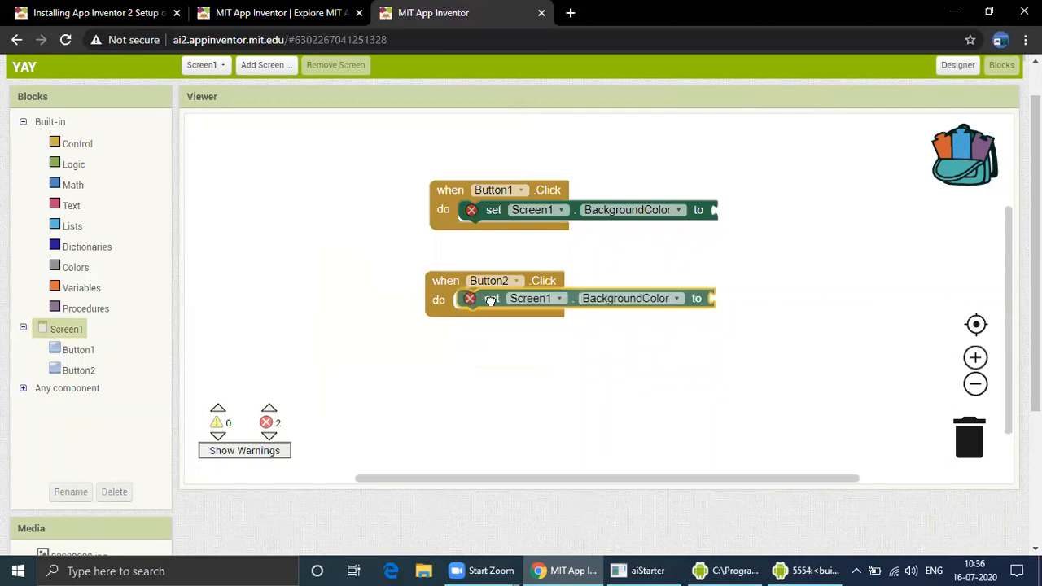
Attach a blue color block to Button1's setter and a red color block to Button2's setter
{"action": "left_click", "coordinate": [75, 267]}
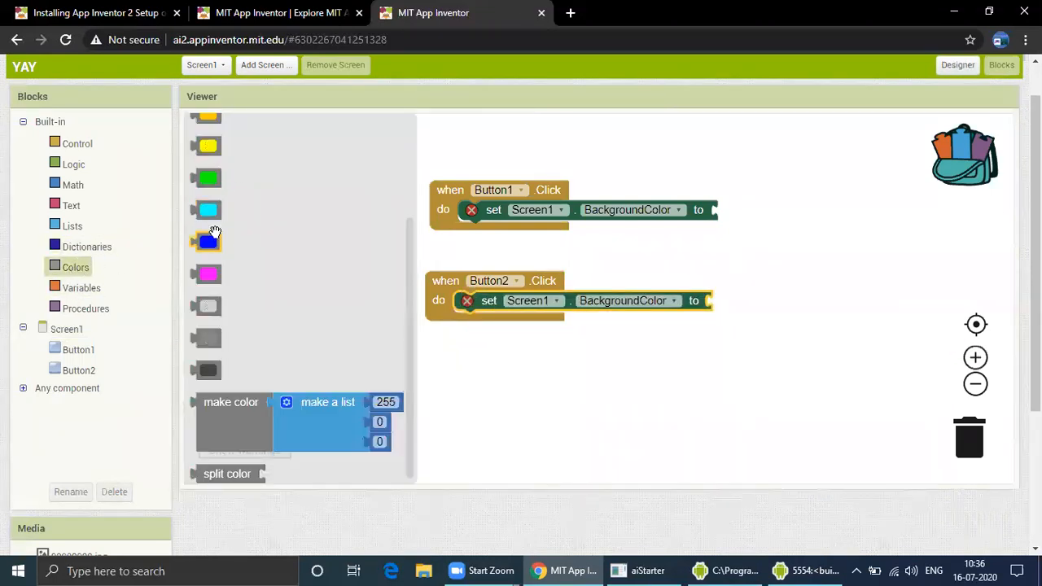
{"action": "left_click_drag", "start_coordinate": [218, 237], "coordinate": [718, 208]}
{"action": "left_click", "coordinate": [65, 271]}
{"action": "scroll", "coordinate": [244, 279], "scroll_direction": "up", "scroll_amount": 3}
{"action": "left_click", "coordinate": [202, 201]}
{"action": "left_click_drag", "start_coordinate": [202, 201], "coordinate": [710, 303]}
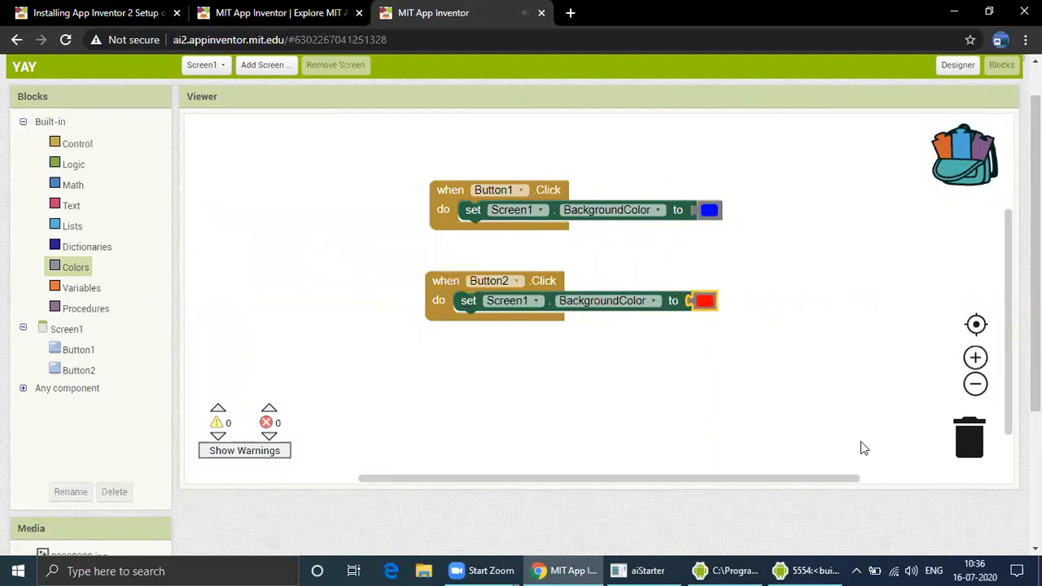
Test both buttons in the emulator to switch the screen's background color
{"action": "left_click", "coordinate": [813, 568]}
{"action": "left_click", "coordinate": [813, 156]}
{"action": "left_click", "coordinate": [807, 180]}
{"action": "left_click", "coordinate": [824, 160]}
{"action": "left_click", "coordinate": [832, 182]}
{"action": "left_click", "coordinate": [824, 159]}
{"action": "left_click", "coordinate": [834, 183]}
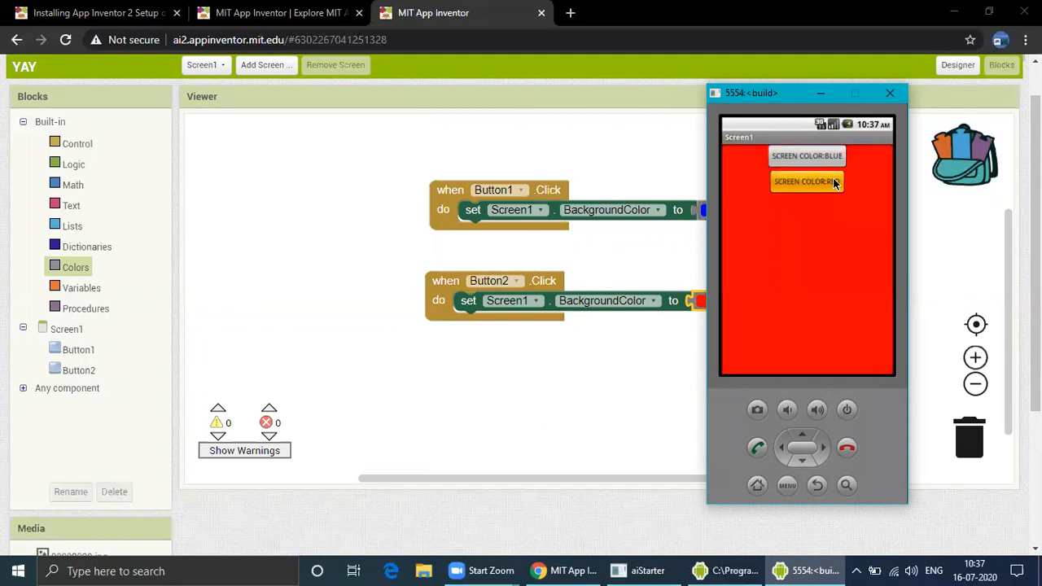
{"action": "left_click", "coordinate": [820, 93]}
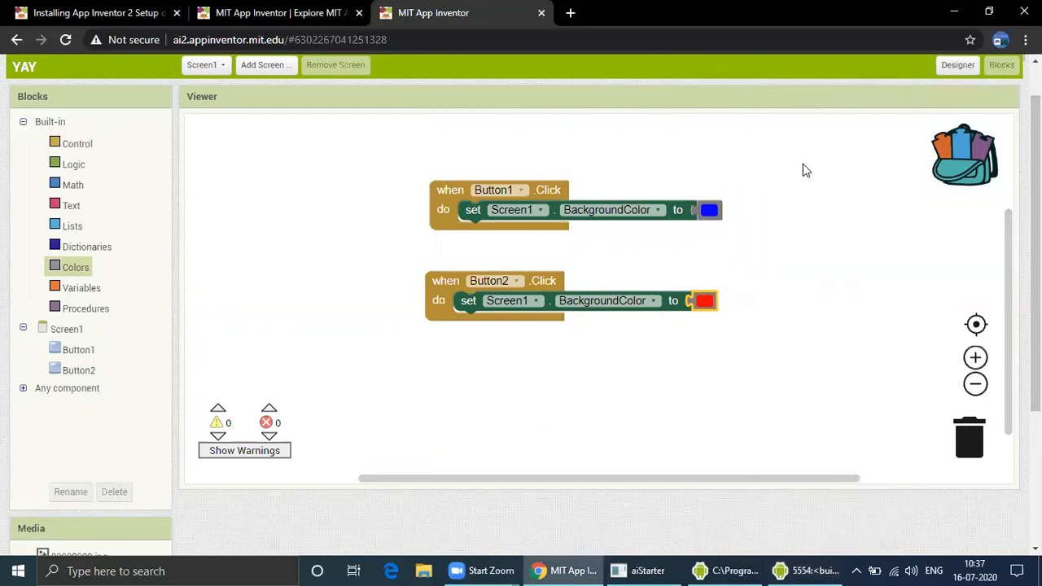
Return to the Designer and look over Button2's properties
{"action": "left_click", "coordinate": [957, 68]}
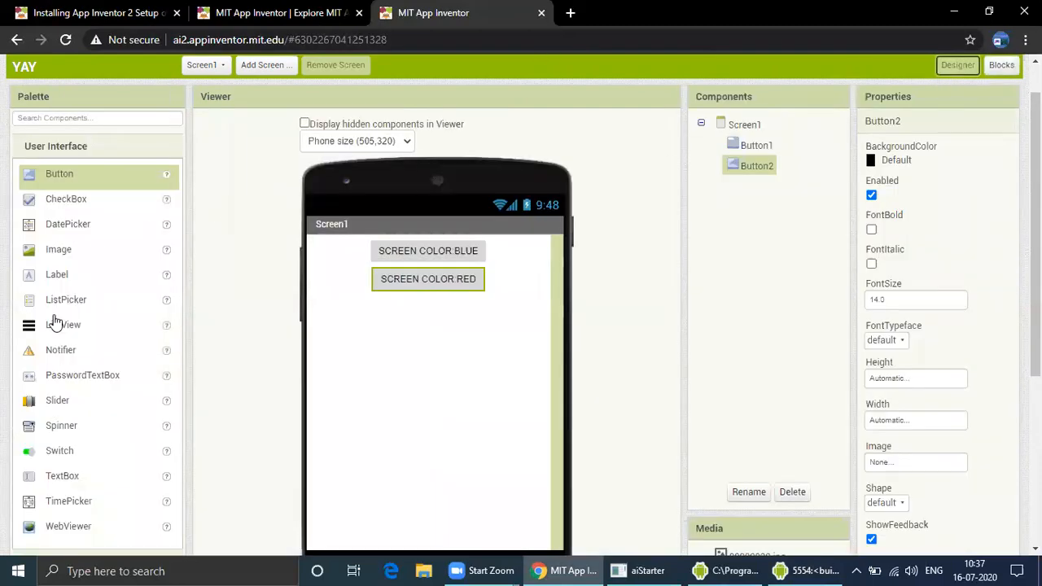
{"action": "scroll", "coordinate": [53, 323], "scroll_direction": "down", "scroll_amount": 1}
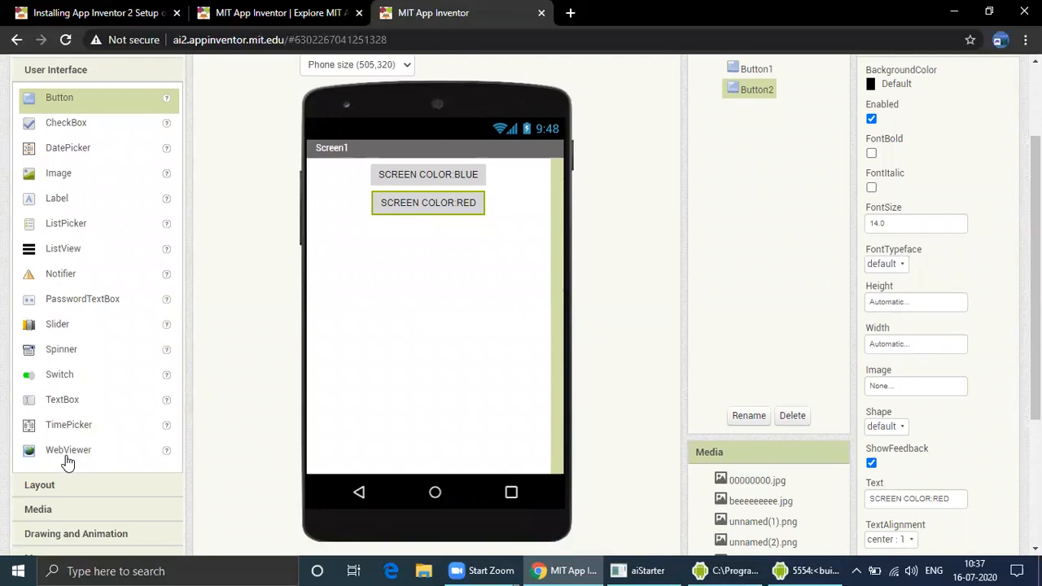
{"action": "scroll", "coordinate": [86, 407], "scroll_direction": "down", "scroll_amount": 1}
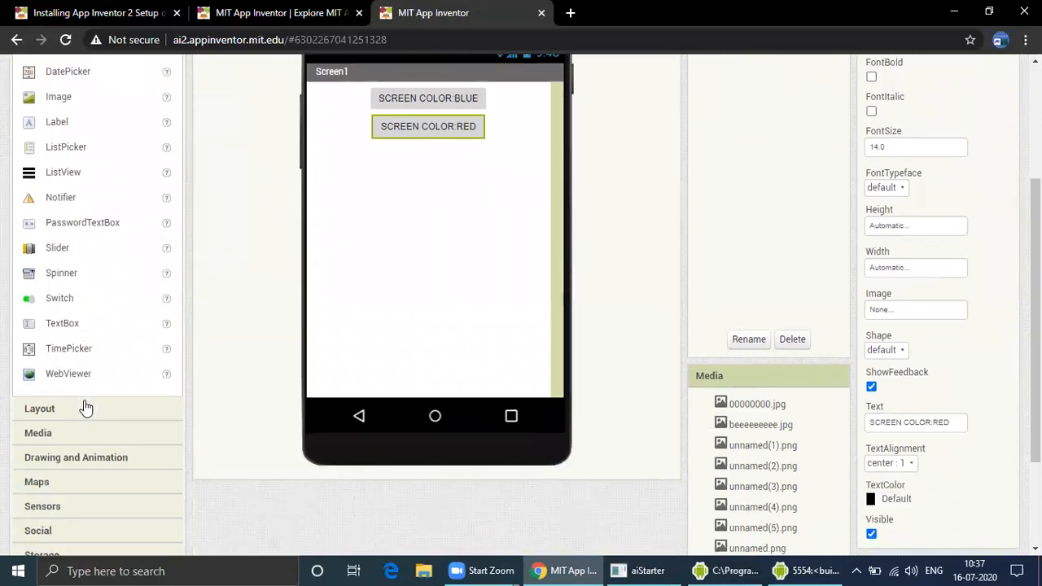
{"action": "scroll", "coordinate": [87, 403], "scroll_direction": "up", "scroll_amount": 2}
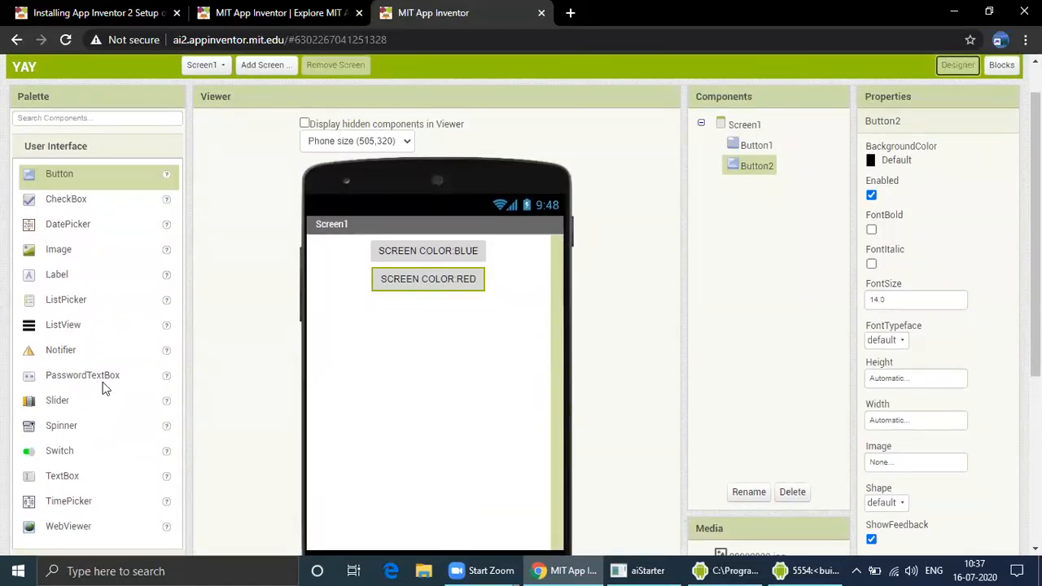
Add a third button to the screen below the two color buttons
{"action": "scroll", "coordinate": [87, 326], "scroll_direction": "down", "scroll_amount": 2}
{"action": "scroll", "coordinate": [89, 341], "scroll_direction": "down", "scroll_amount": 2}
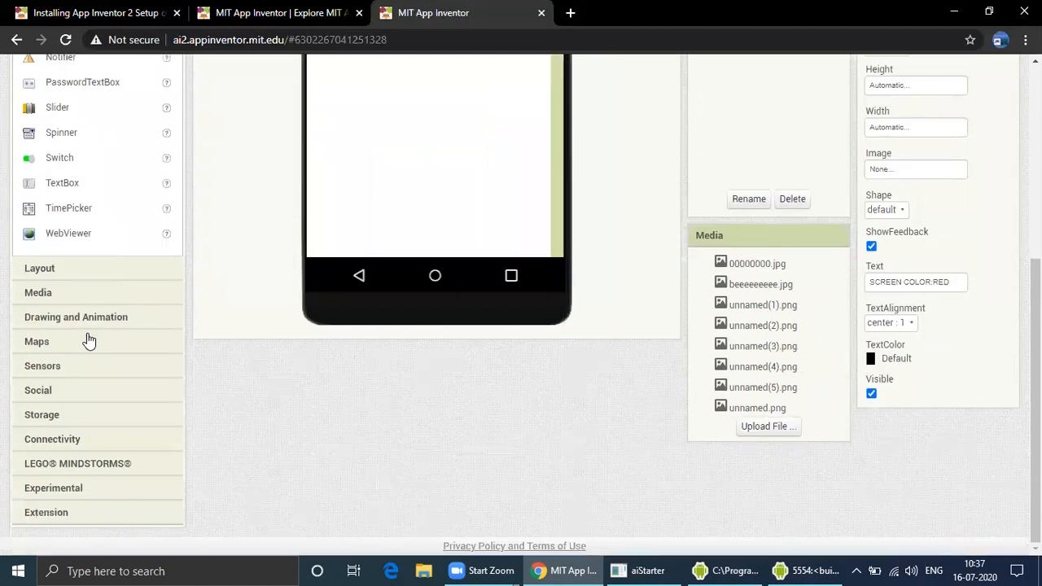
{"action": "left_click", "coordinate": [59, 274]}
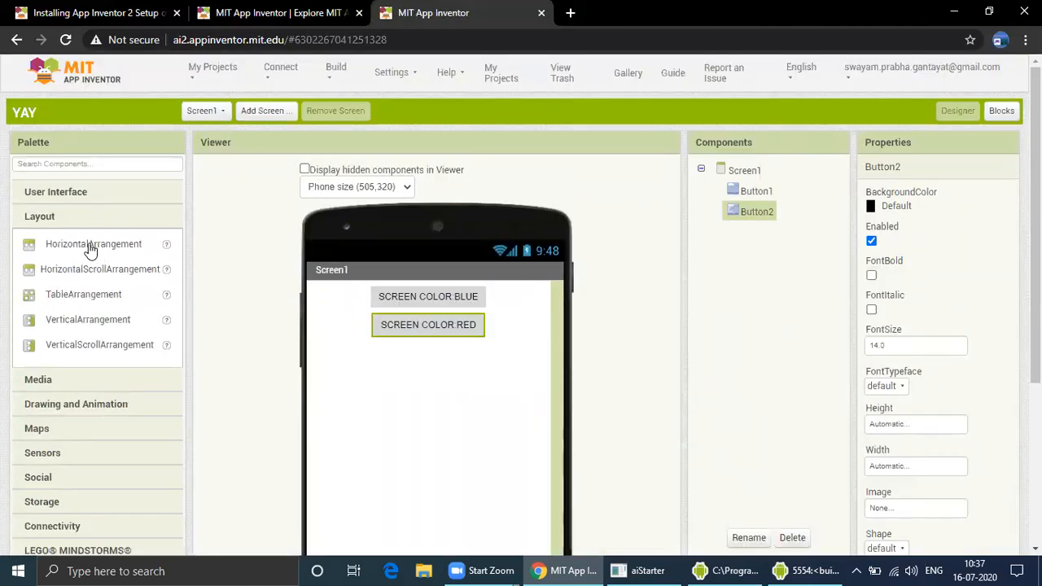
{"action": "left_click", "coordinate": [57, 192]}
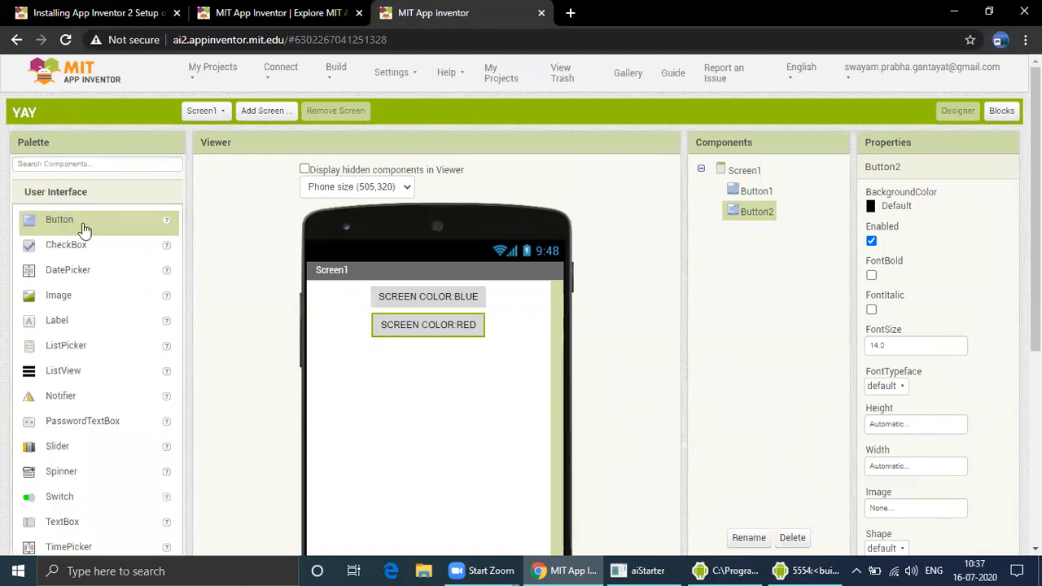
{"action": "left_click_drag", "start_coordinate": [69, 228], "coordinate": [388, 402]}
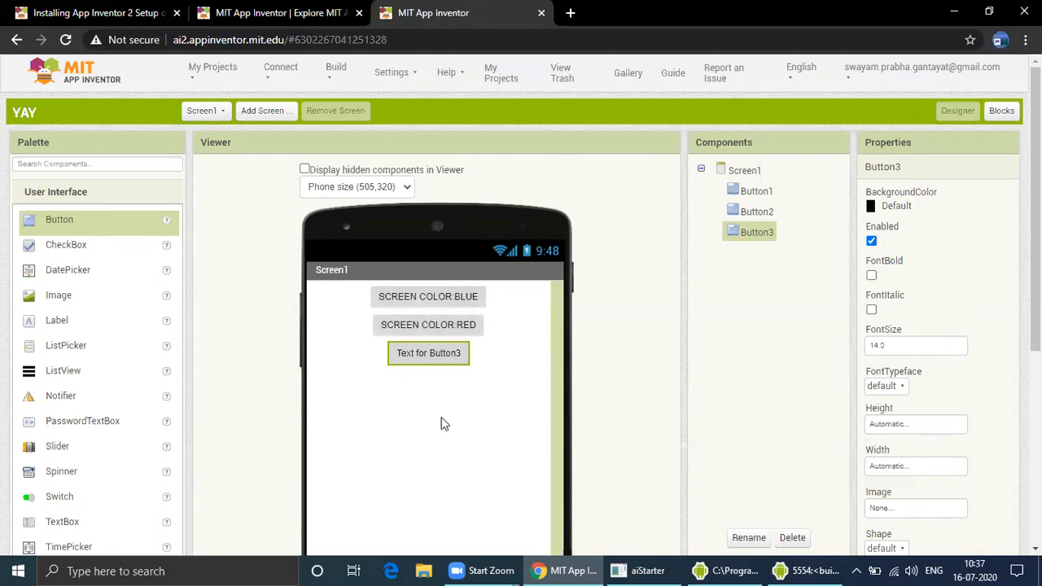
{"action": "scroll", "coordinate": [23, 322], "scroll_direction": "down", "scroll_amount": 2}
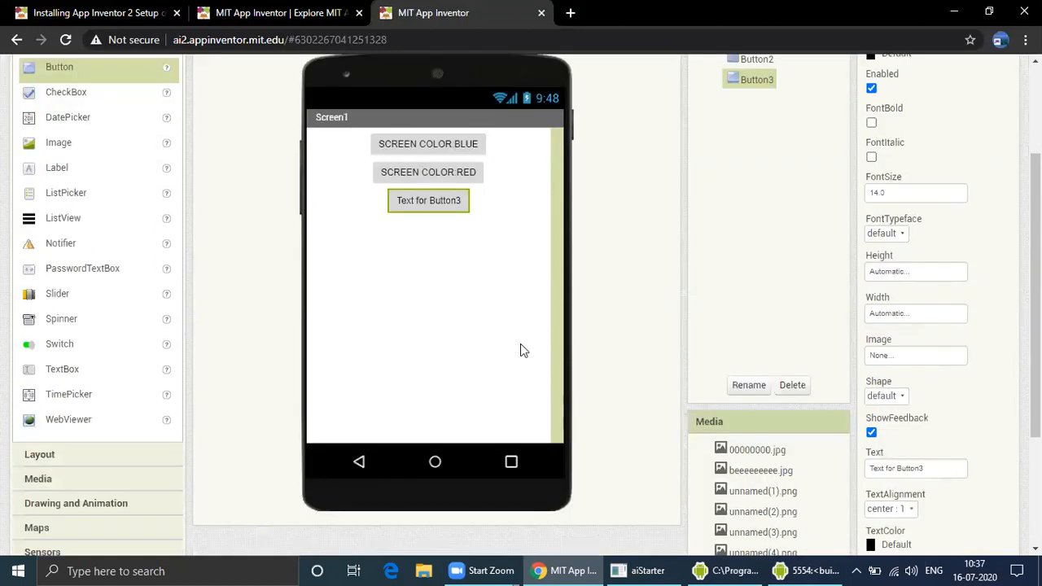
{"action": "scroll", "coordinate": [524, 350], "scroll_direction": "up", "scroll_amount": 2}
{"action": "left_click", "coordinate": [364, 416]}
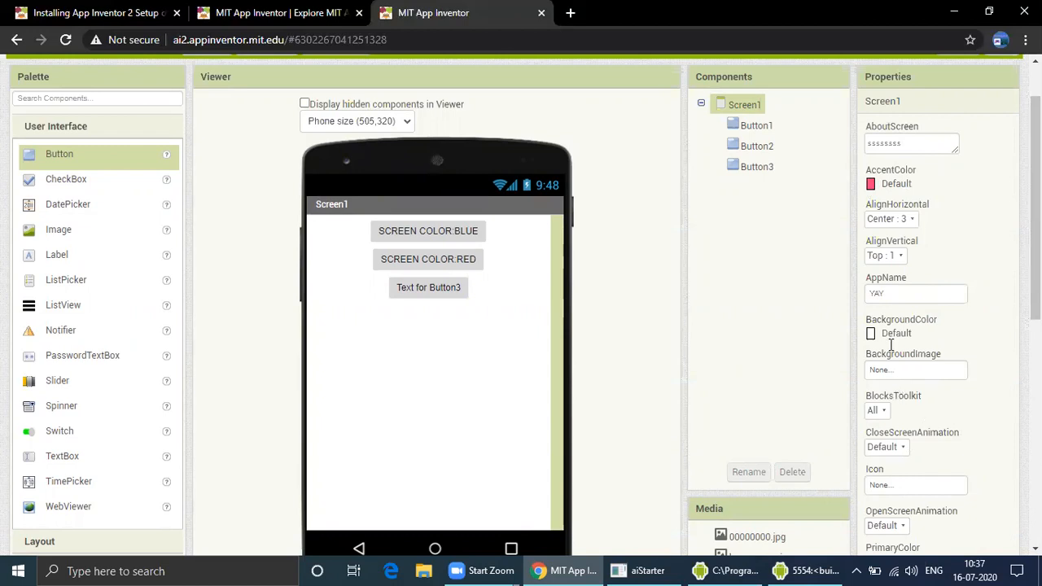
{"action": "left_click", "coordinate": [906, 220]}
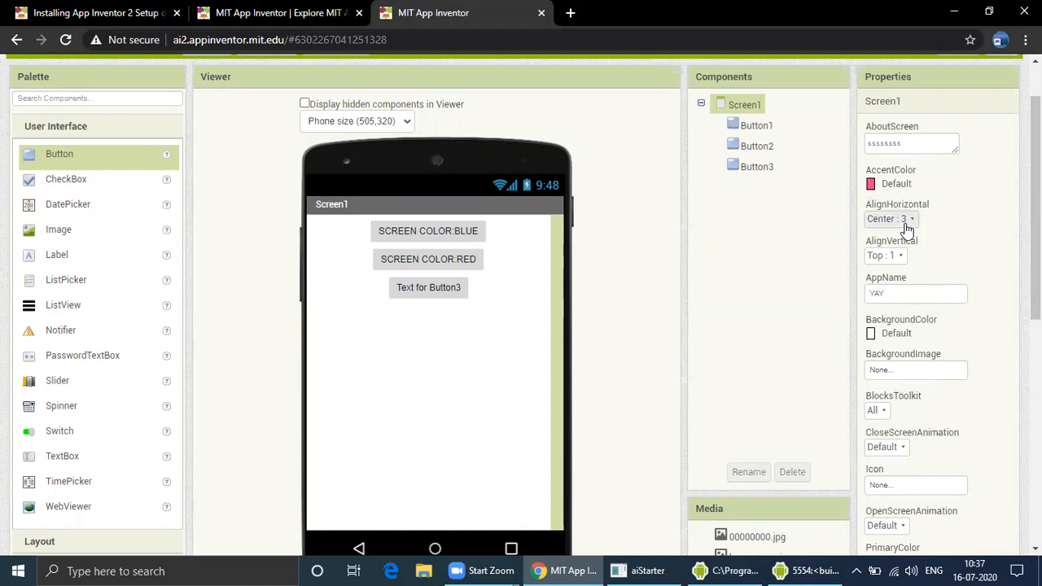
{"action": "left_click", "coordinate": [906, 268]}
{"action": "left_click", "coordinate": [904, 220]}
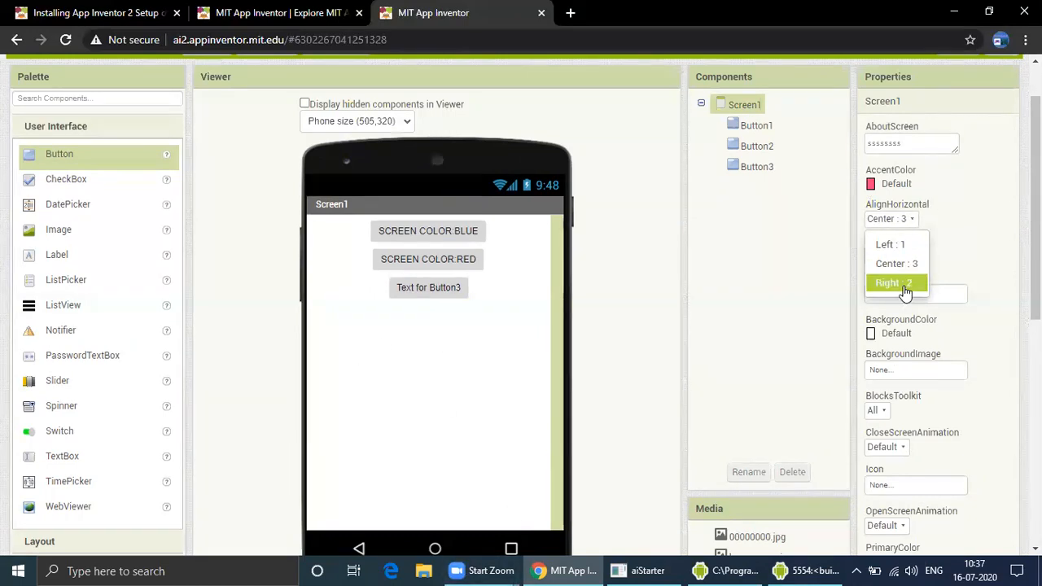
{"action": "left_click", "coordinate": [986, 216]}
Try Screen1's vertical alignment at Bottom, then set it back to Top
{"action": "left_click", "coordinate": [902, 259]}
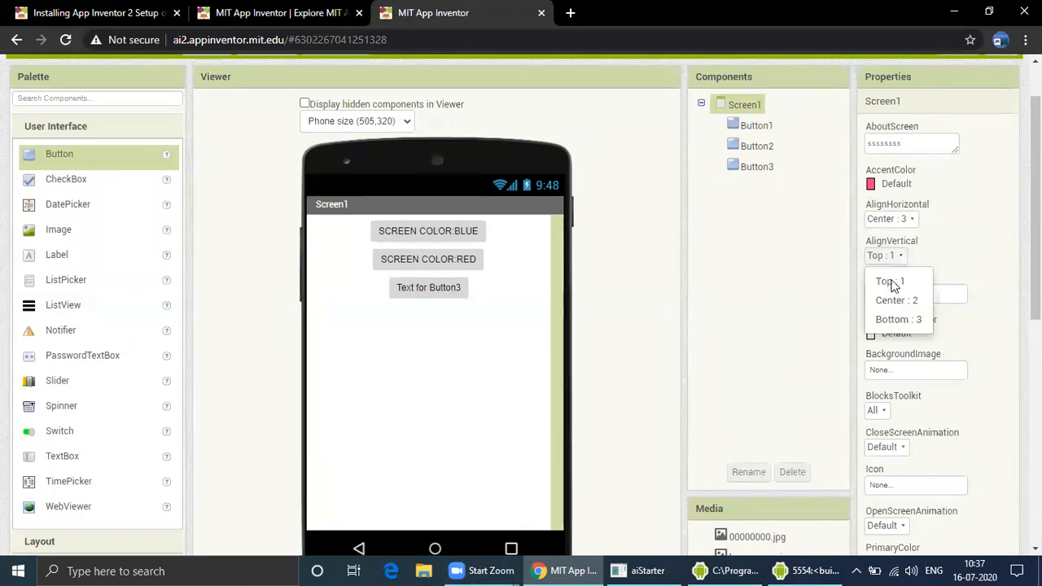
{"action": "left_click", "coordinate": [903, 319]}
{"action": "left_click", "coordinate": [899, 256]}
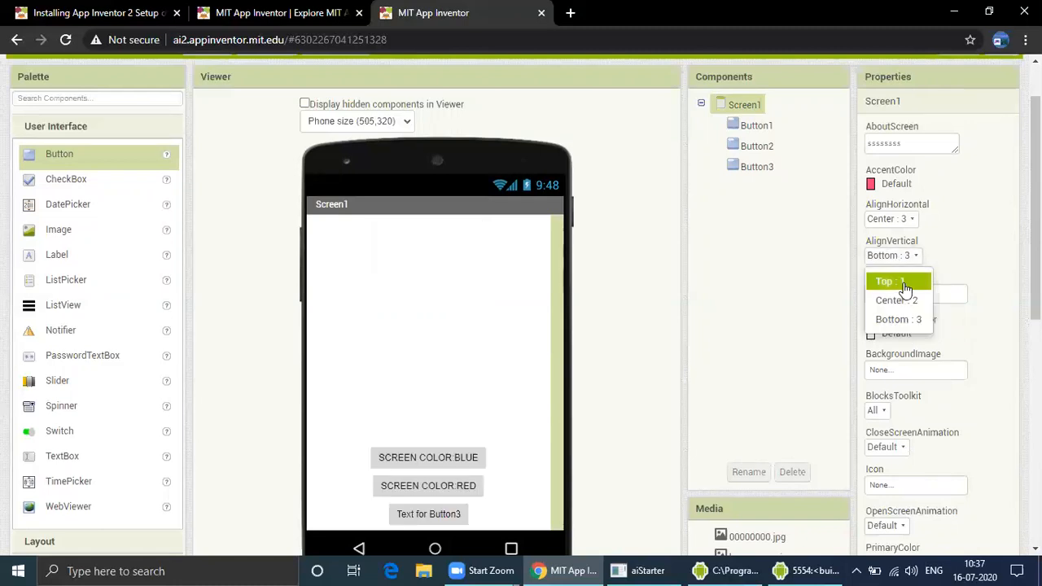
{"action": "left_click", "coordinate": [893, 280]}
{"action": "left_click_drag", "start_coordinate": [1036, 267], "coordinate": [1036, 282]}
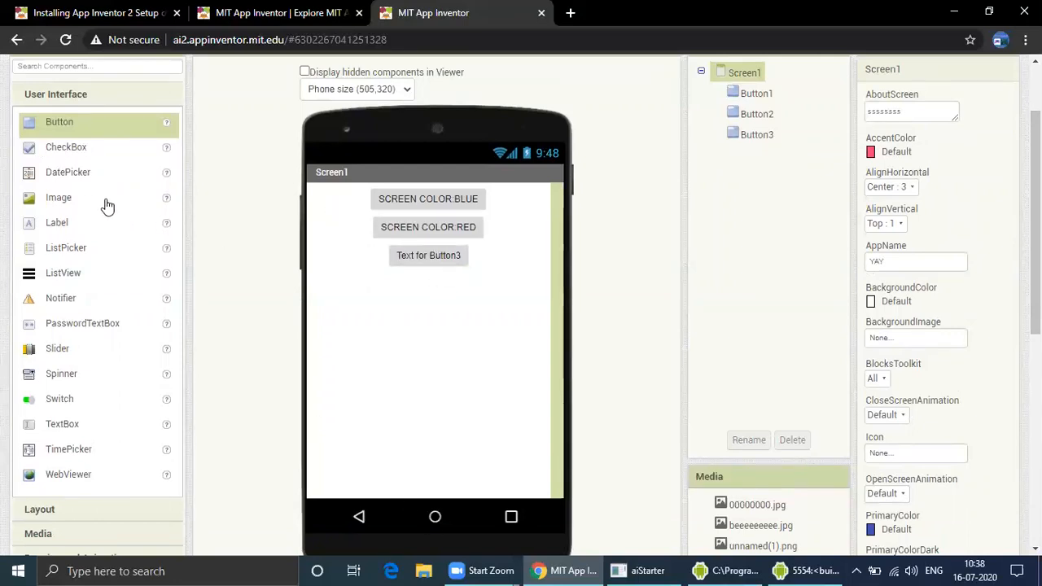
Add a HorizontalArrangement to the screen and move the third button into it and back out
{"action": "scroll", "coordinate": [92, 226], "scroll_direction": "up", "scroll_amount": 1}
{"action": "scroll", "coordinate": [96, 221], "scroll_direction": "down", "scroll_amount": 2}
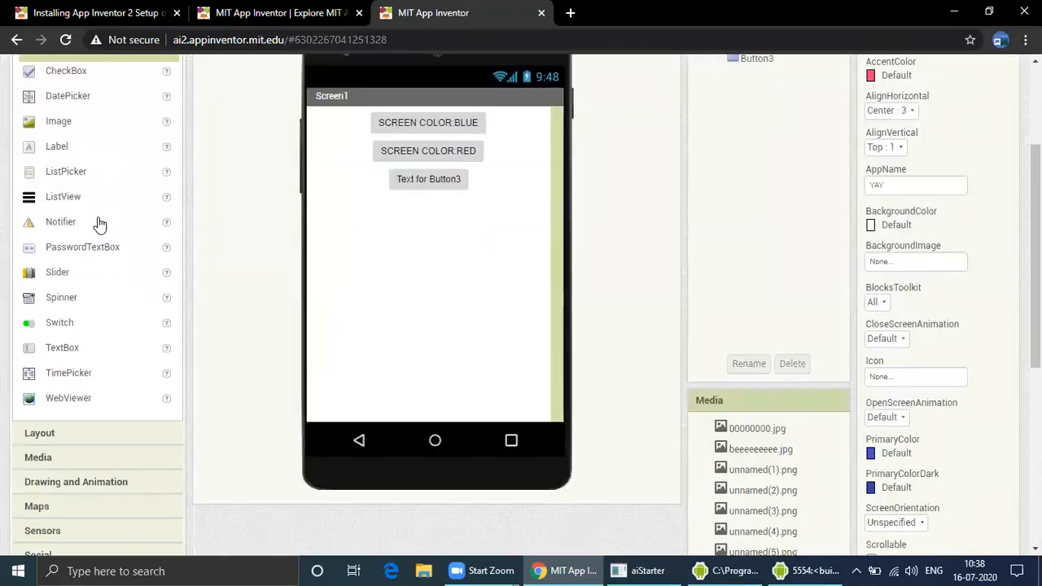
{"action": "left_click", "coordinate": [85, 441]}
{"action": "left_click_drag", "start_coordinate": [61, 246], "coordinate": [407, 452]}
{"action": "left_click_drag", "start_coordinate": [437, 359], "coordinate": [481, 320]}
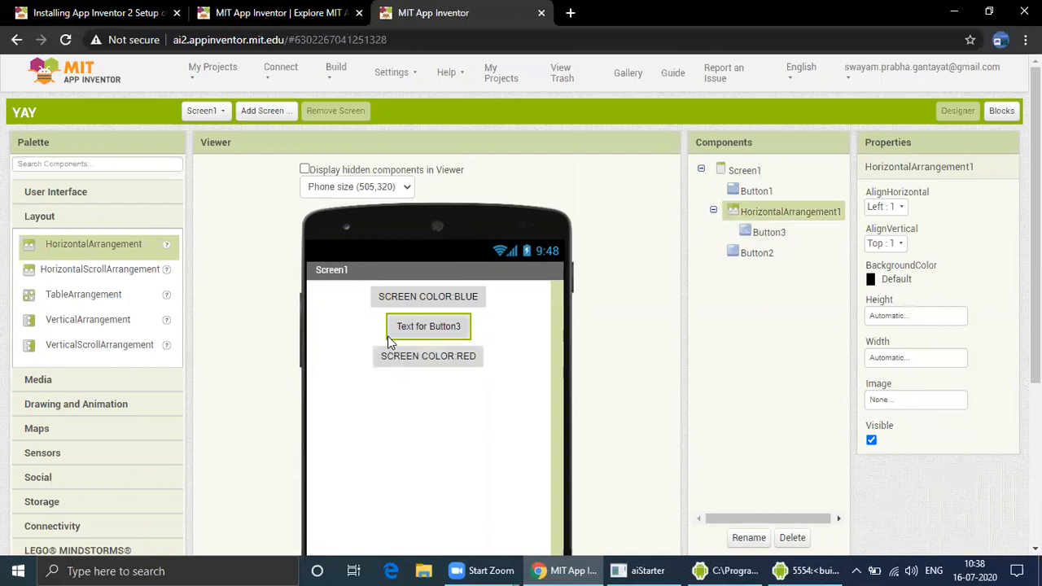
{"action": "left_click_drag", "start_coordinate": [390, 342], "coordinate": [377, 400]}
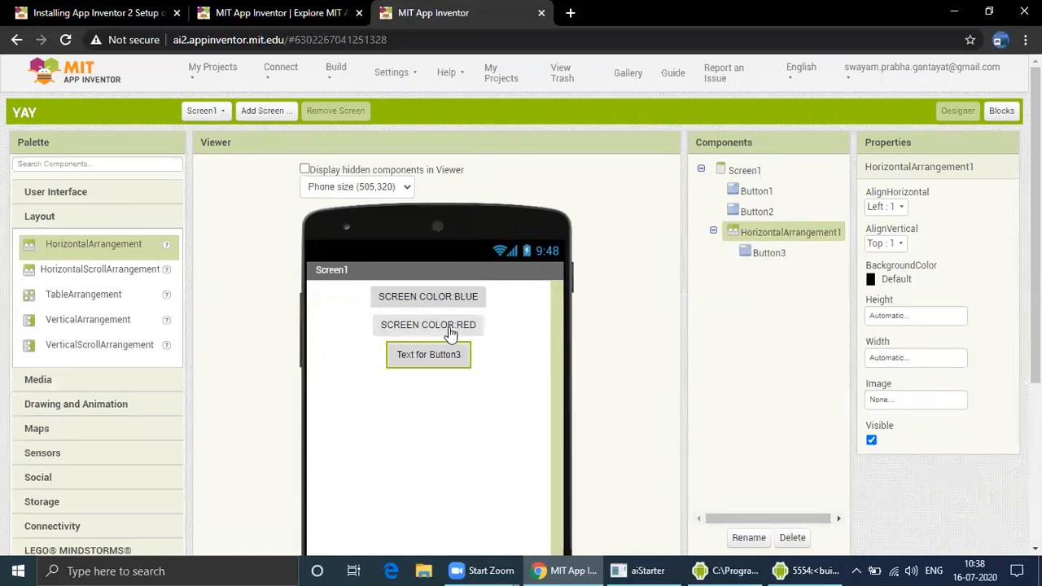
{"action": "left_click_drag", "start_coordinate": [414, 353], "coordinate": [411, 410]}
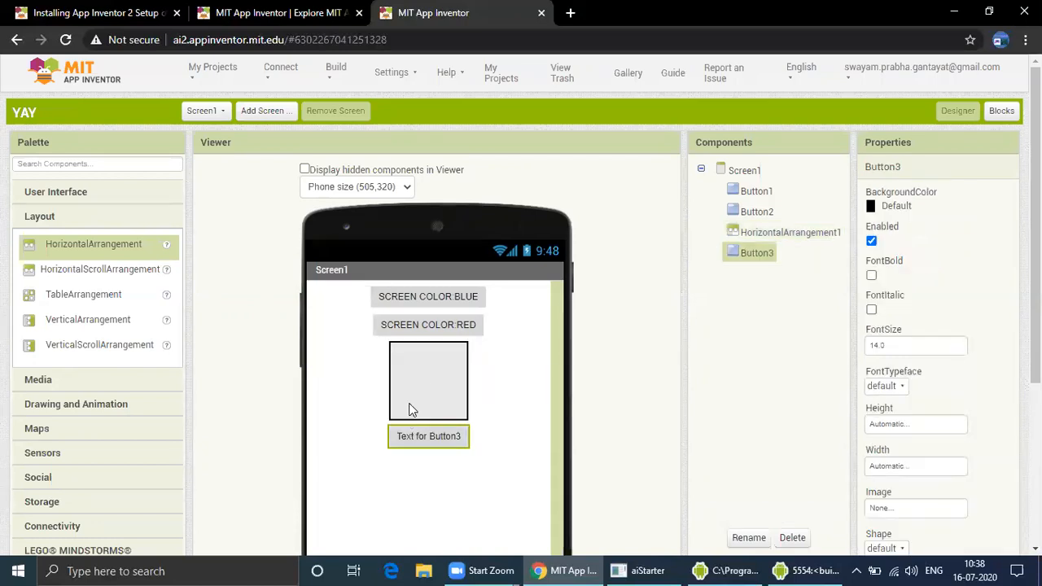
Delete the empty HorizontalArrangement
{"action": "left_click", "coordinate": [411, 393]}
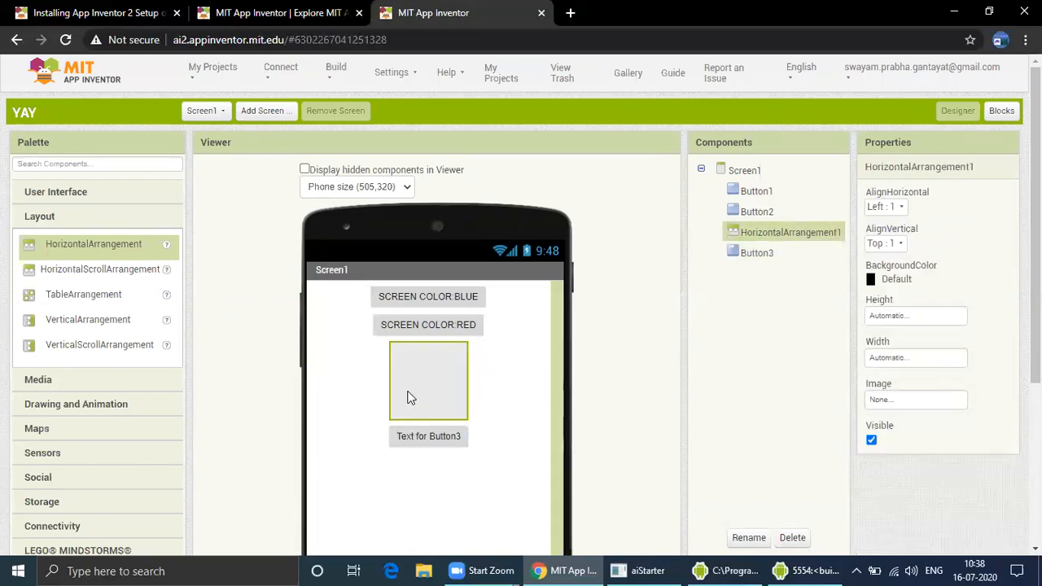
{"action": "left_click", "coordinate": [790, 539]}
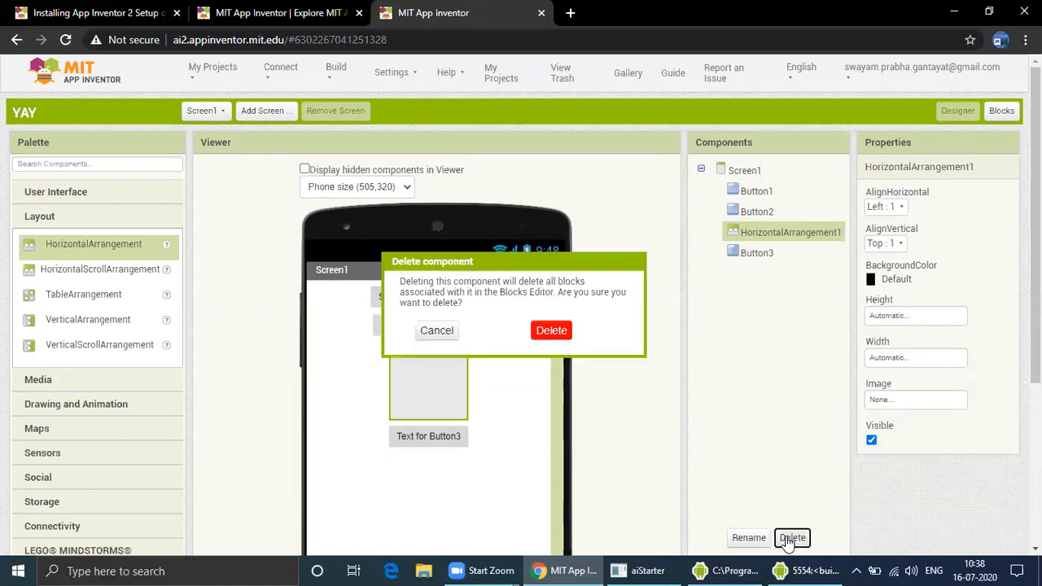
{"action": "left_click", "coordinate": [552, 329]}
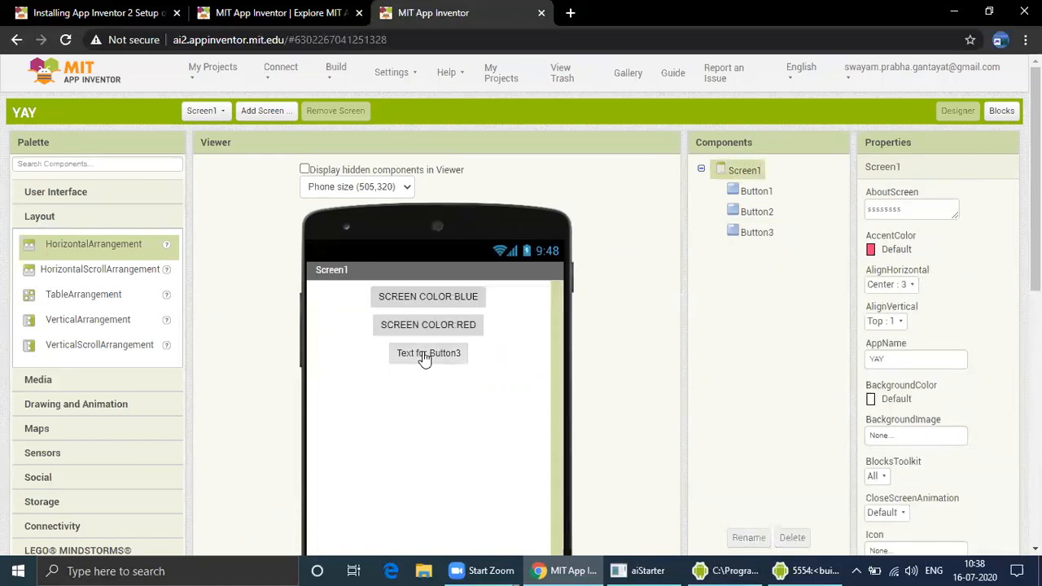
Add a VerticalArrangement, place the third button inside it, and reposition it among the color buttons
{"action": "left_click_drag", "start_coordinate": [75, 324], "coordinate": [394, 428]}
{"action": "left_click_drag", "start_coordinate": [432, 353], "coordinate": [305, 290]}
{"action": "left_click_drag", "start_coordinate": [396, 359], "coordinate": [296, 286]}
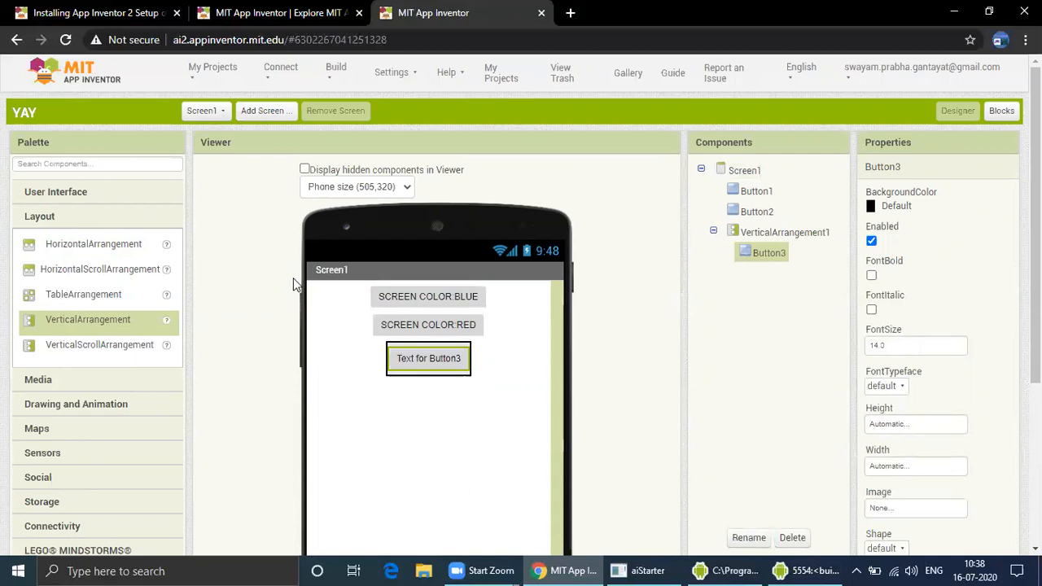
{"action": "left_click_drag", "start_coordinate": [392, 358], "coordinate": [482, 323]}
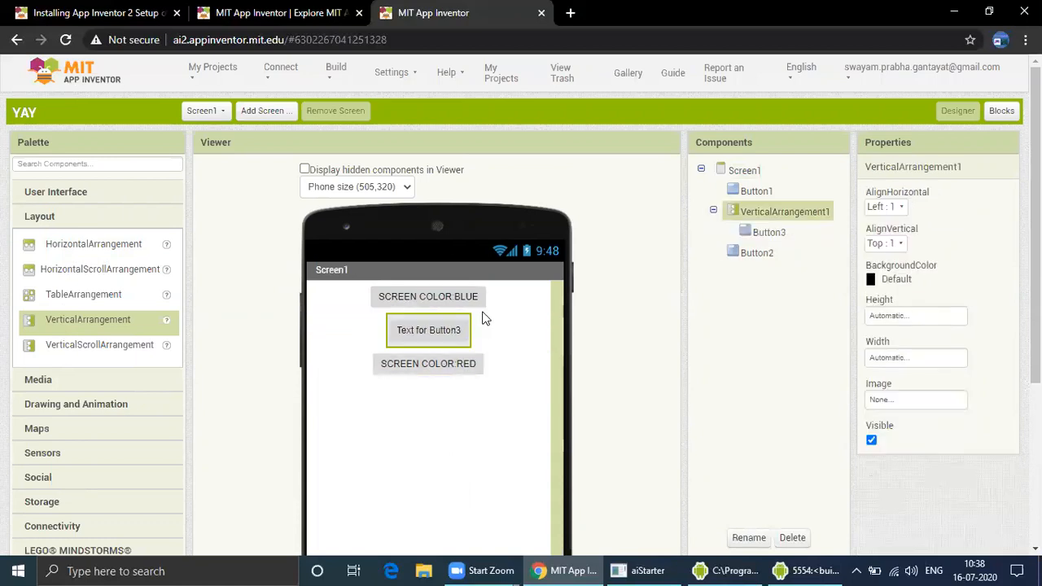
{"action": "left_click_drag", "start_coordinate": [399, 332], "coordinate": [491, 393]}
{"action": "scroll", "coordinate": [499, 379], "scroll_direction": "down", "scroll_amount": 1}
{"action": "scroll", "coordinate": [417, 248], "scroll_direction": "down", "scroll_amount": 3}
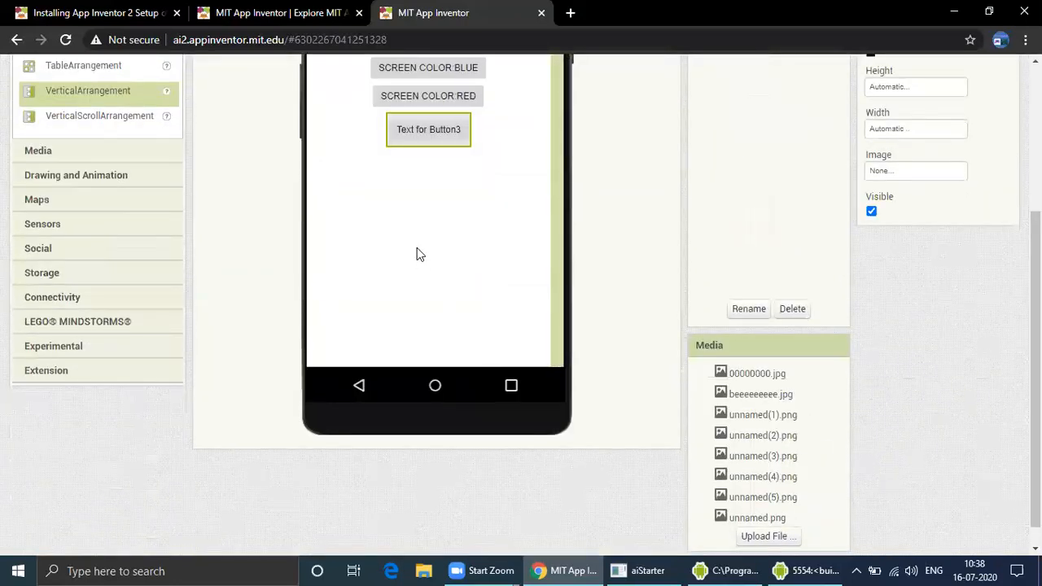
{"action": "scroll", "coordinate": [416, 247], "scroll_direction": "up", "scroll_amount": 1}
{"action": "mouse_move", "coordinate": [390, 219]}
{"action": "left_mouse_down"}
{"action": "mouse_move", "coordinate": [414, 337]}
{"action": "mouse_move", "coordinate": [395, 240]}
{"action": "left_mouse_up"}
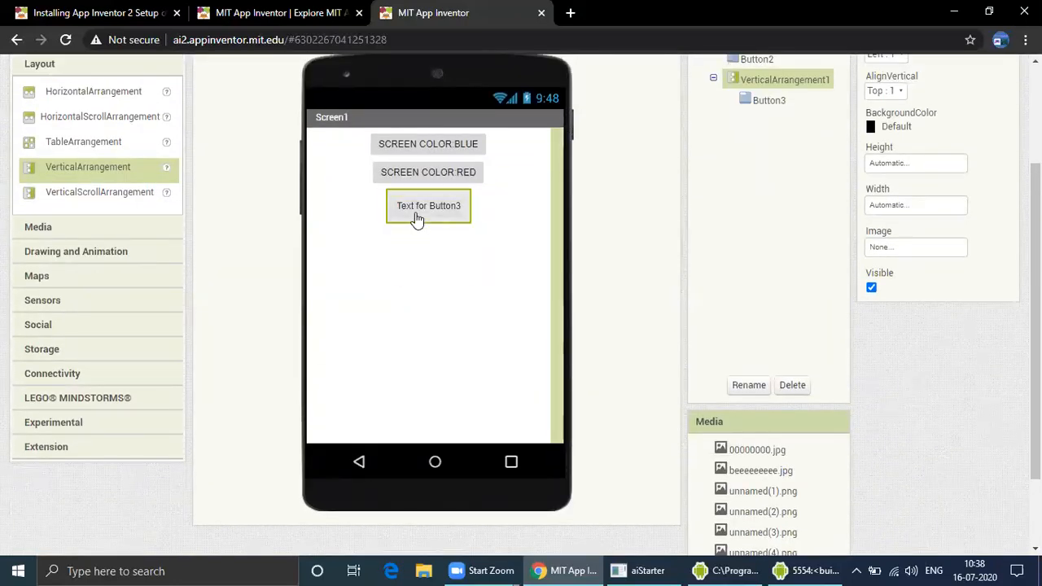
{"action": "left_click", "coordinate": [417, 217]}
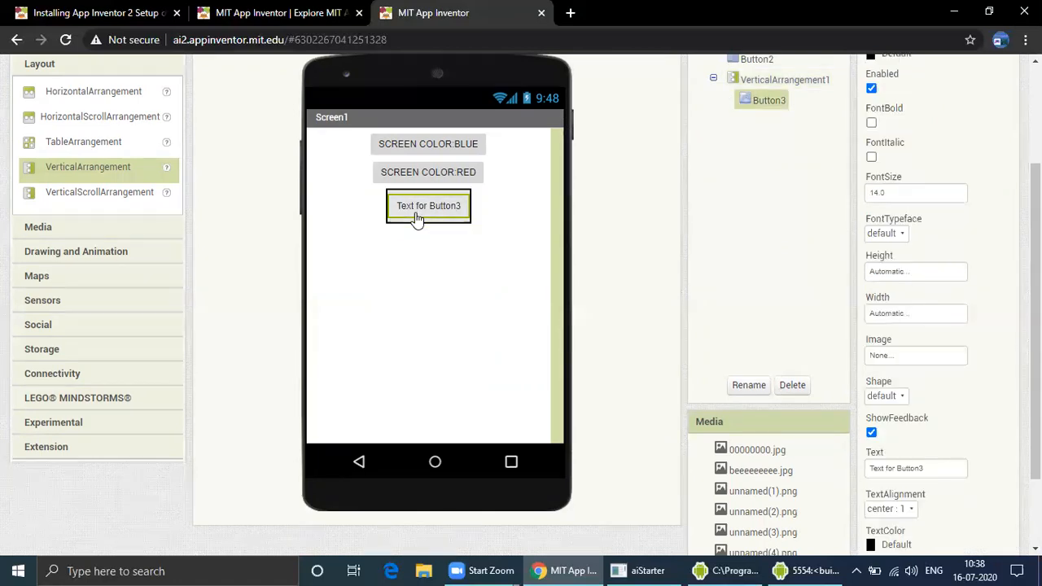
{"action": "scroll", "coordinate": [421, 263], "scroll_direction": "up", "scroll_amount": 2}
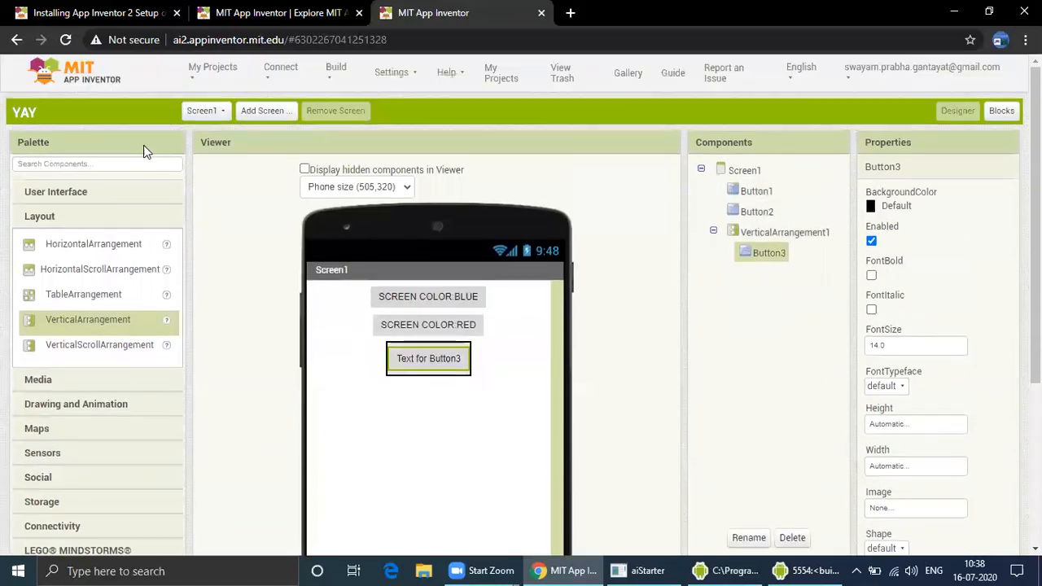
Move the third button out of the VerticalArrangement and delete the arrangement
{"action": "left_click_drag", "start_coordinate": [399, 359], "coordinate": [444, 464]}
{"action": "left_click", "coordinate": [431, 374]}
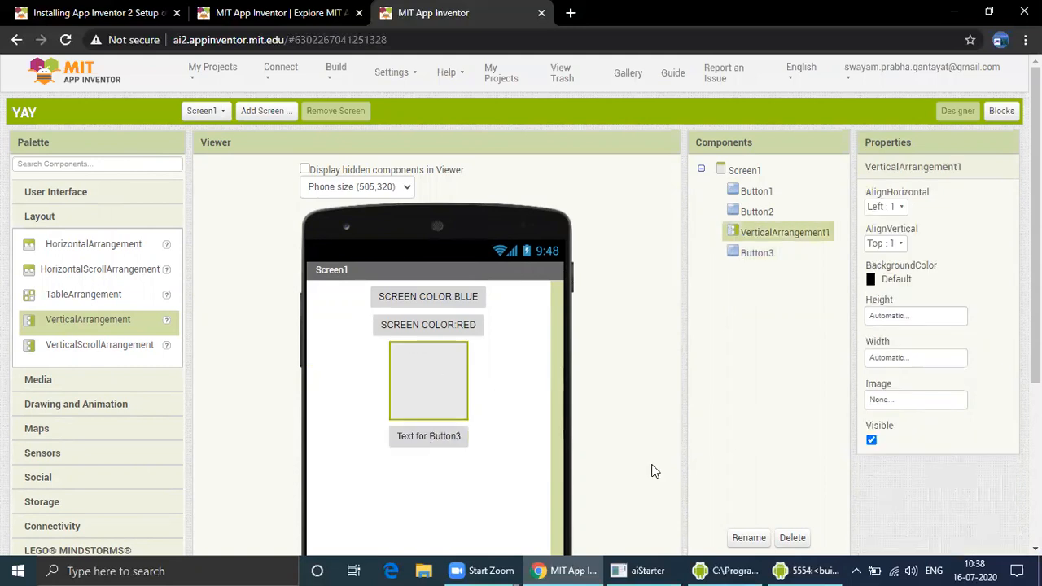
{"action": "left_click", "coordinate": [797, 537]}
{"action": "left_click", "coordinate": [560, 334]}
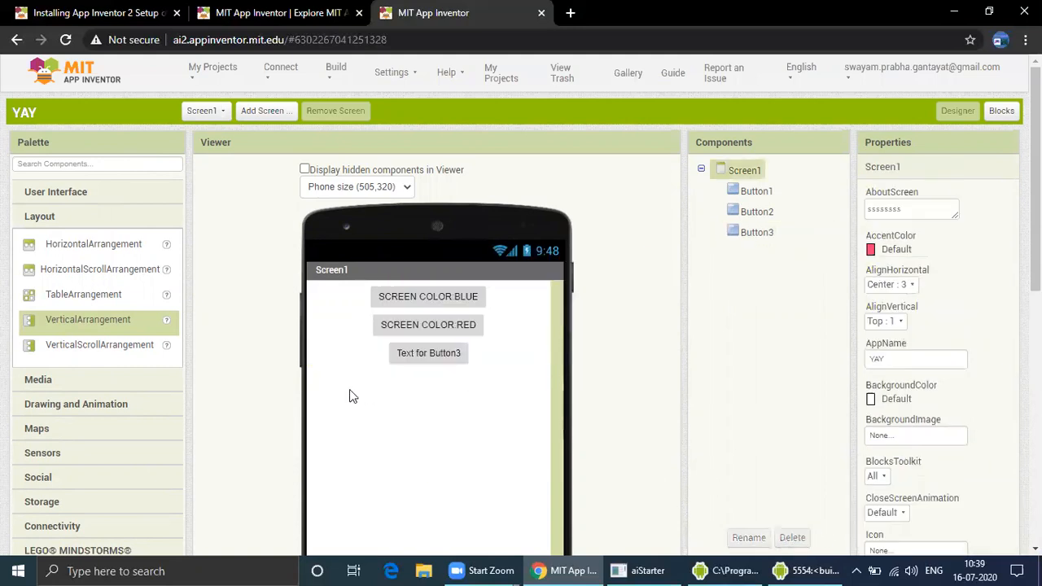
Add eight more buttons, Button4 through Button11, below the red color button
{"action": "left_click", "coordinate": [97, 193]}
{"action": "left_click_drag", "start_coordinate": [85, 228], "coordinate": [427, 344]}
{"action": "left_click_drag", "start_coordinate": [76, 219], "coordinate": [428, 379]}
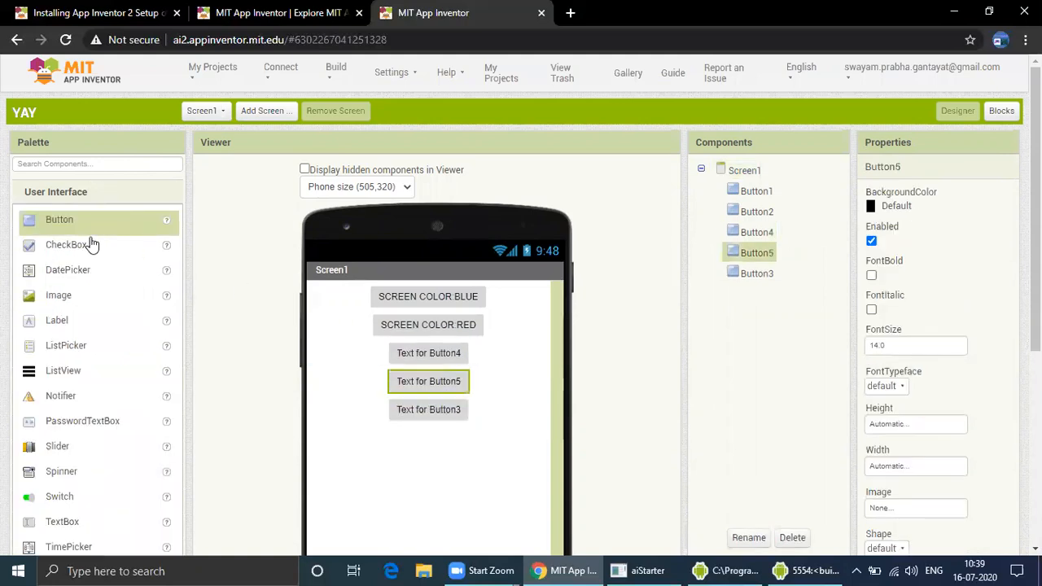
{"action": "left_click_drag", "start_coordinate": [301, 293], "coordinate": [427, 397]}
{"action": "left_click_drag", "start_coordinate": [140, 216], "coordinate": [450, 432]}
{"action": "left_click", "coordinate": [274, 201]}
{"action": "left_click_drag", "start_coordinate": [110, 234], "coordinate": [436, 466]}
{"action": "left_click_drag", "start_coordinate": [106, 222], "coordinate": [437, 482]}
{"action": "left_click_drag", "start_coordinate": [90, 227], "coordinate": [415, 508]}
{"action": "scroll", "coordinate": [549, 453], "scroll_direction": "down", "scroll_amount": 2}
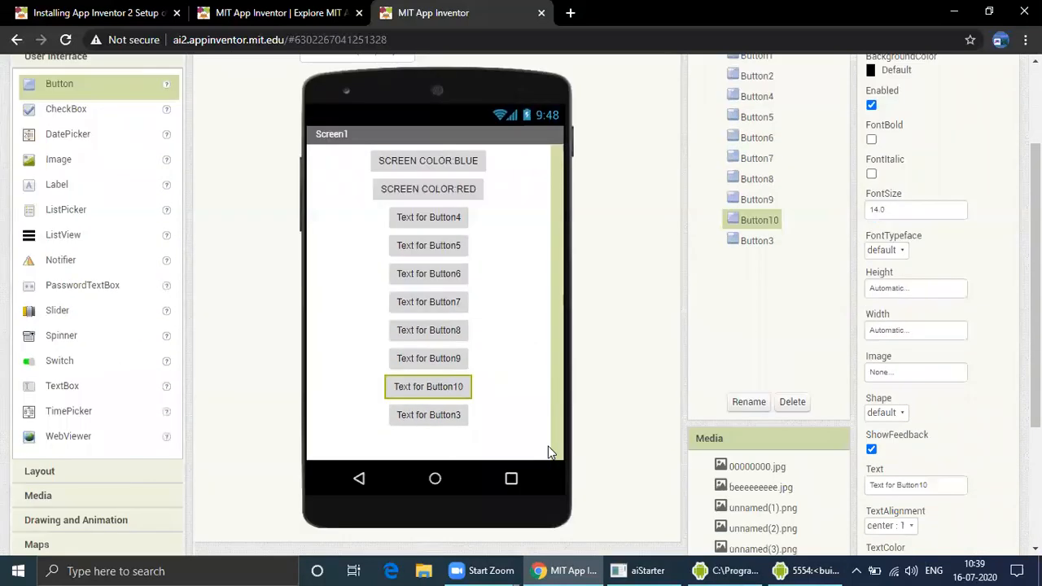
{"action": "scroll", "coordinate": [472, 426], "scroll_direction": "up", "scroll_amount": 1}
{"action": "left_click_drag", "start_coordinate": [109, 162], "coordinate": [429, 478]}
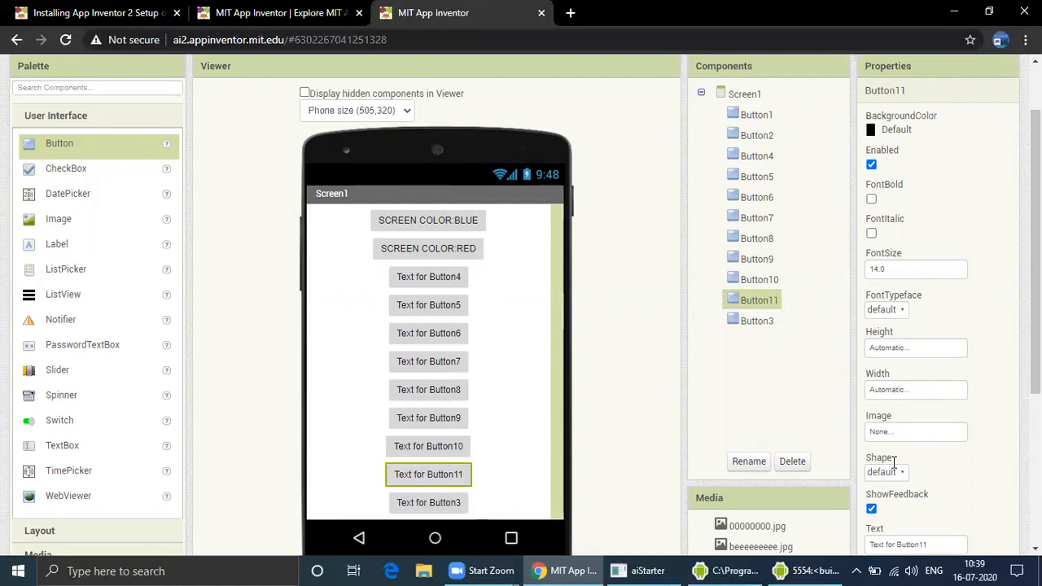
Turn Button11's Visible property off and back on
{"action": "scroll", "coordinate": [876, 507], "scroll_direction": "down", "scroll_amount": 3}
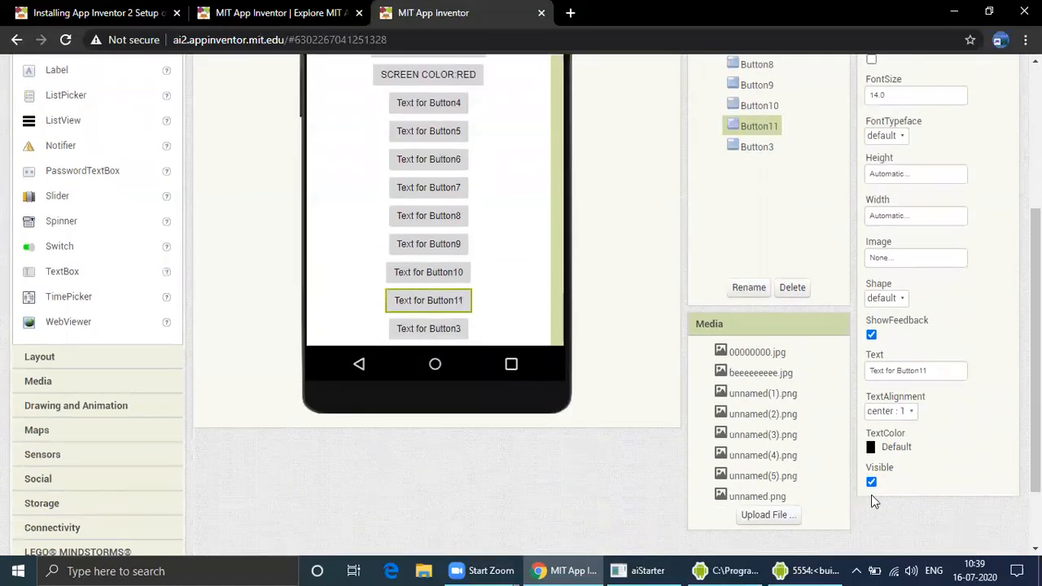
{"action": "left_click", "coordinate": [872, 483]}
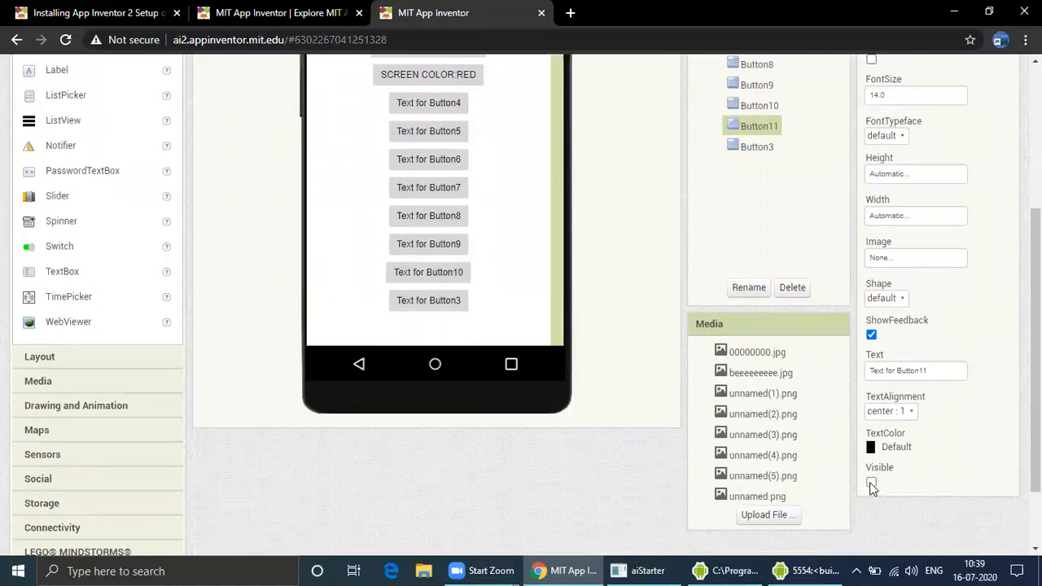
{"action": "left_click", "coordinate": [872, 483]}
{"action": "scroll", "coordinate": [871, 465], "scroll_direction": "up", "scroll_amount": 3}
{"action": "scroll", "coordinate": [870, 441], "scroll_direction": "down", "scroll_amount": 2}
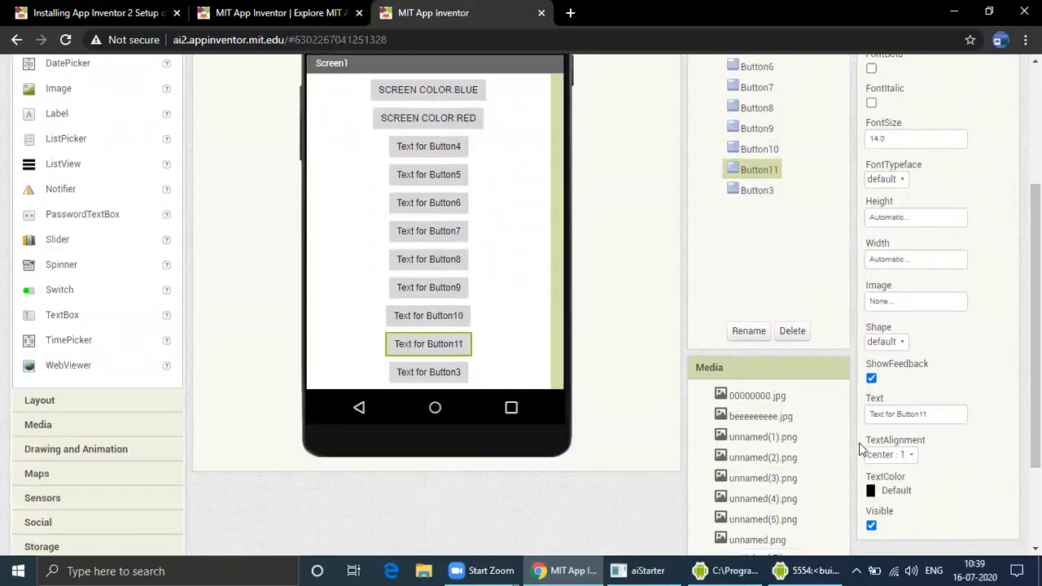
Delete Button11 and Button9 from the screen
{"action": "left_click", "coordinate": [804, 337]}
{"action": "left_click", "coordinate": [450, 295]}
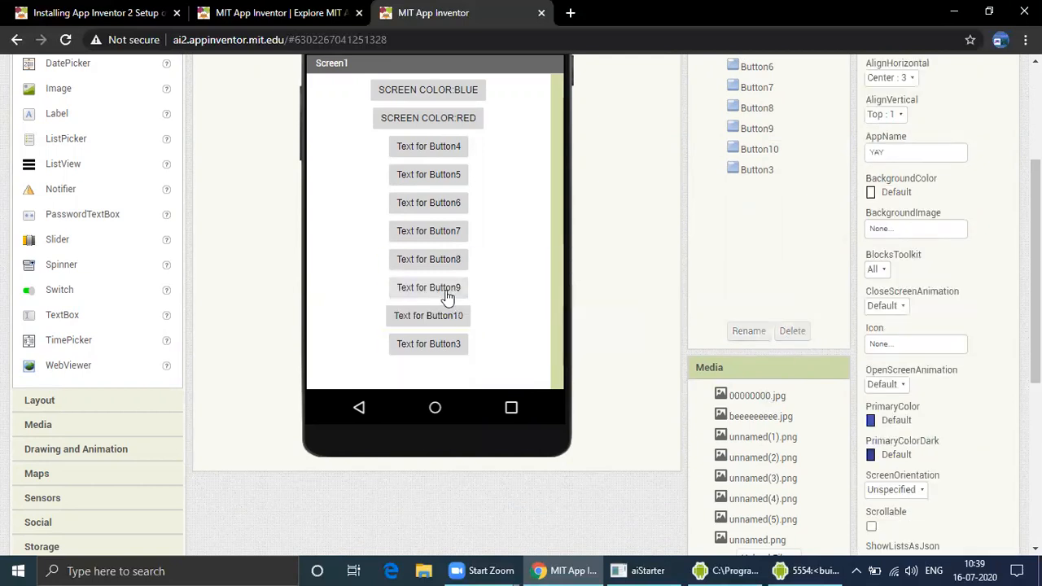
{"action": "left_click", "coordinate": [792, 331]}
{"action": "left_click", "coordinate": [552, 331]}
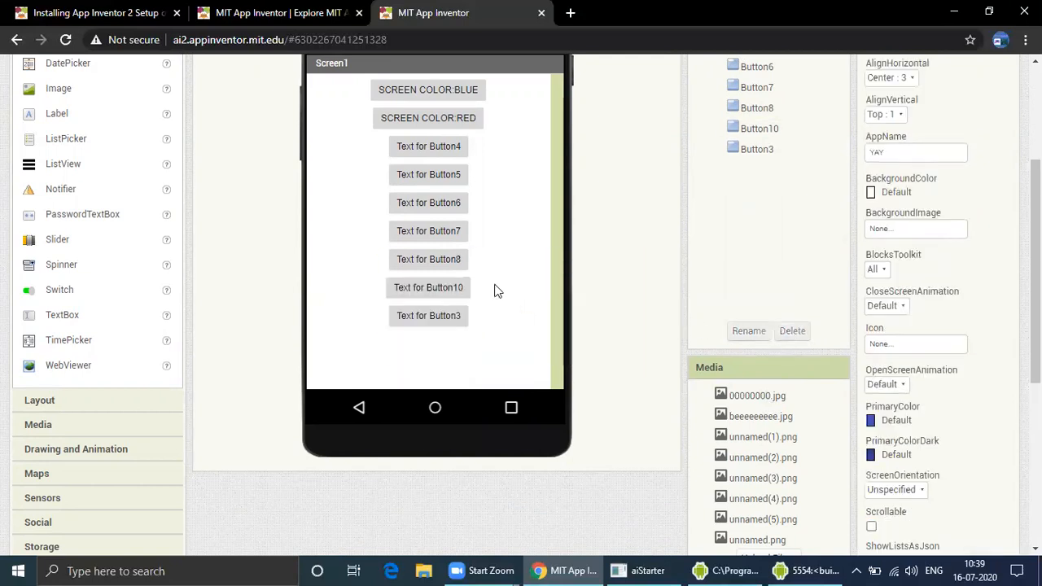
Delete Button10, Button7 and Button8 from the screen, confirming each deletion
{"action": "left_click", "coordinate": [448, 287]}
{"action": "left_click", "coordinate": [792, 330]}
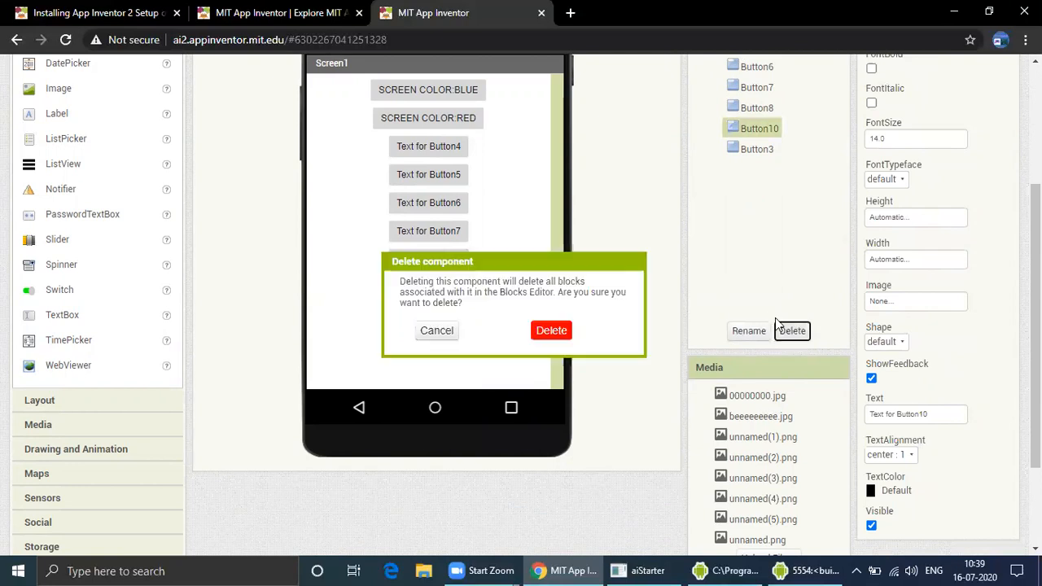
{"action": "left_click", "coordinate": [550, 331]}
{"action": "left_click", "coordinate": [459, 237]}
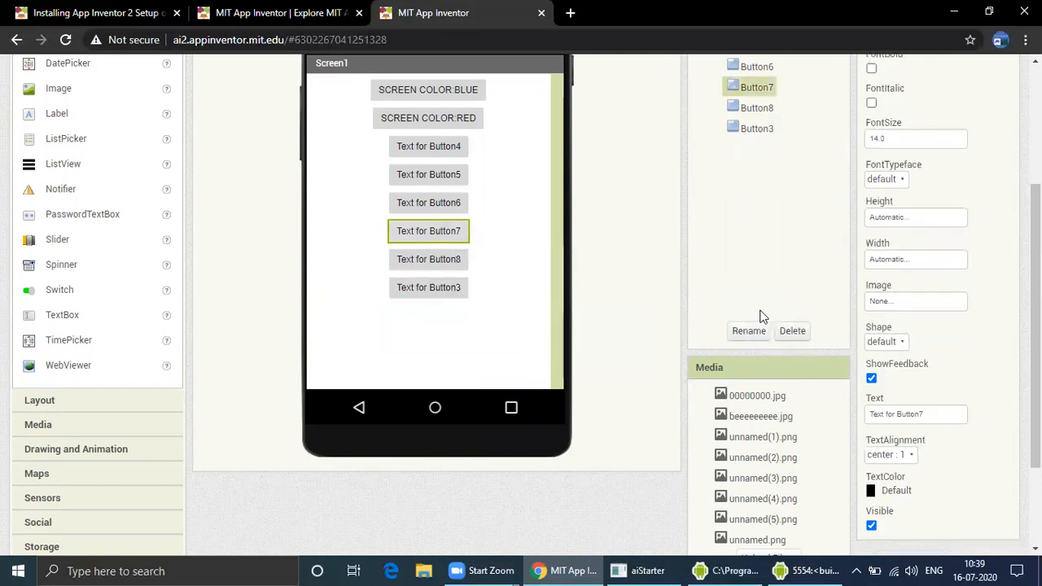
{"action": "left_click", "coordinate": [793, 331]}
{"action": "left_click", "coordinate": [556, 330]}
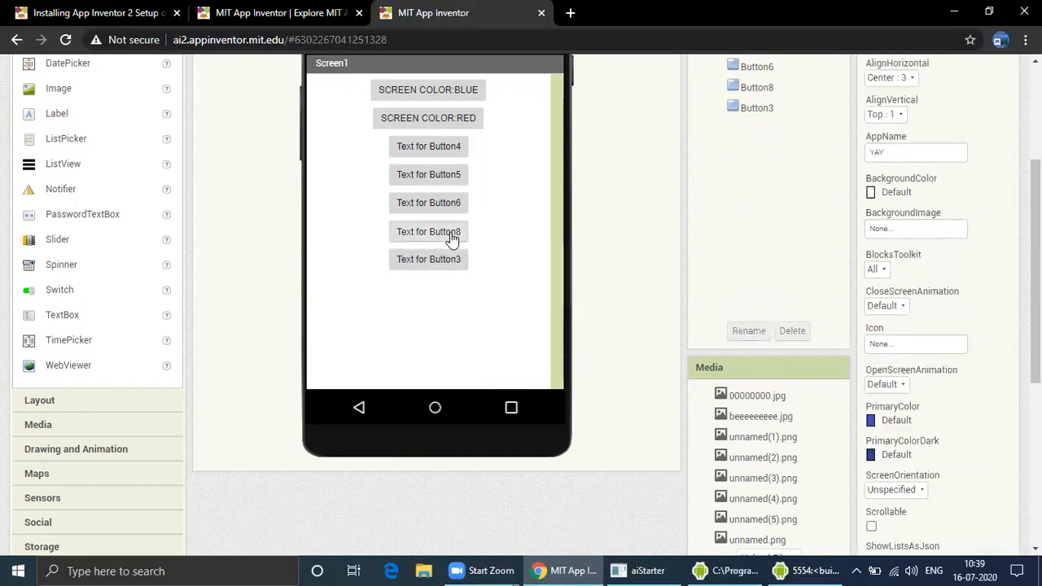
{"action": "left_click", "coordinate": [453, 234]}
{"action": "left_click", "coordinate": [792, 331]}
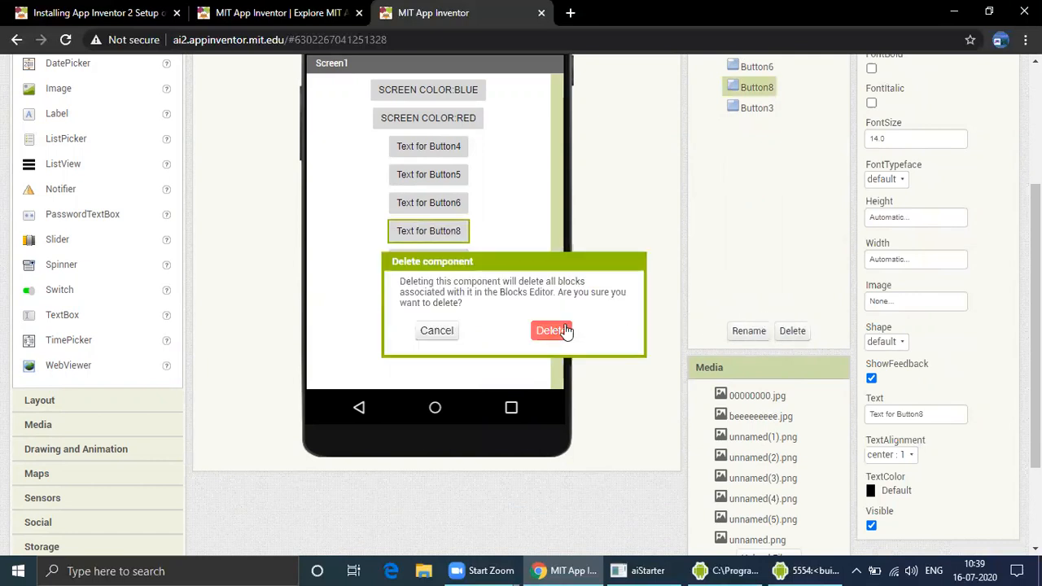
{"action": "left_click", "coordinate": [557, 331]}
Delete Button6, Button5 and Button4, leaving only the blue, red and third buttons
{"action": "left_click", "coordinate": [456, 206]}
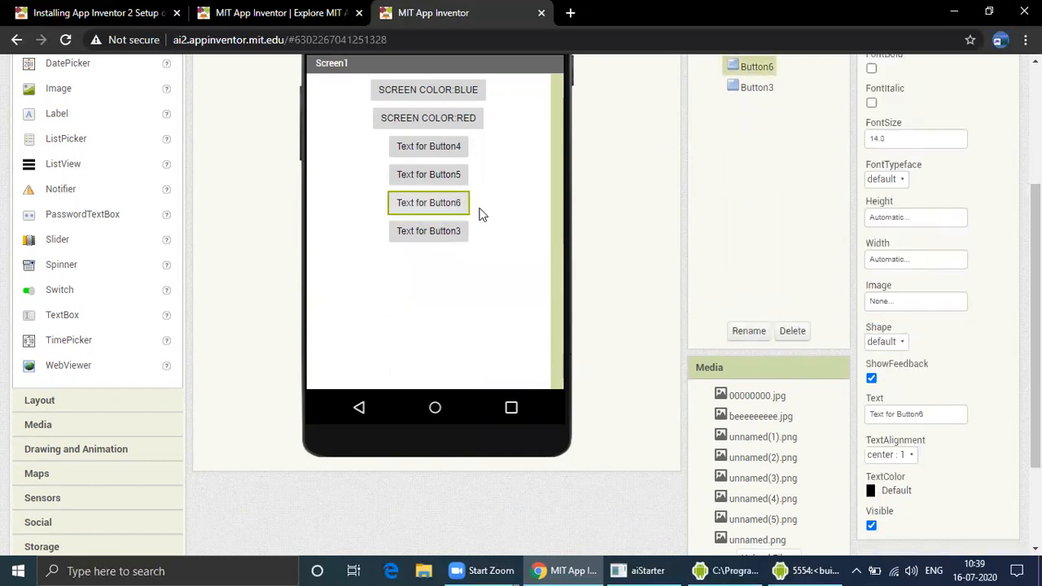
{"action": "left_click", "coordinate": [793, 330]}
{"action": "left_click", "coordinate": [551, 330]}
{"action": "left_click", "coordinate": [429, 175]}
{"action": "left_click", "coordinate": [792, 330]}
{"action": "left_click", "coordinate": [551, 330]}
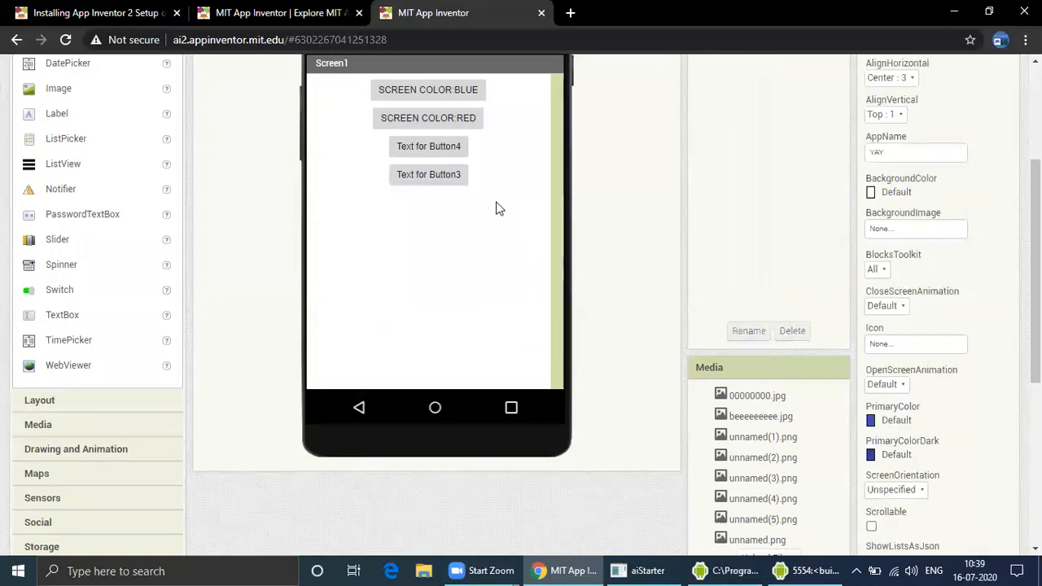
{"action": "left_click", "coordinate": [430, 145]}
{"action": "left_click", "coordinate": [792, 330]}
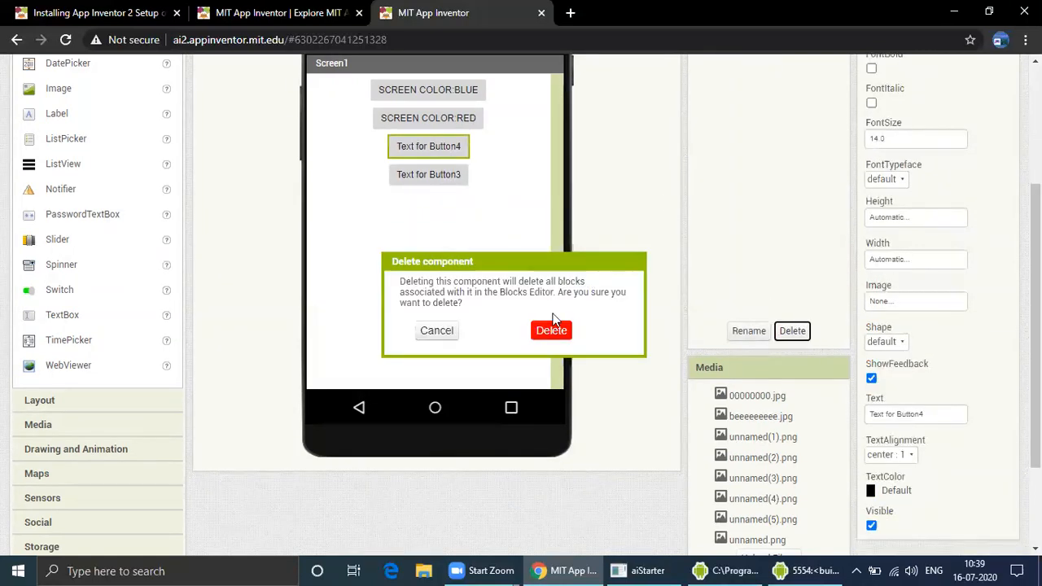
{"action": "left_click", "coordinate": [552, 329]}
Clear the third button's text and copy the text of the red color button
{"action": "scroll", "coordinate": [517, 256], "scroll_direction": "up", "scroll_amount": 2}
{"action": "left_click_drag", "start_coordinate": [1036, 269], "coordinate": [1036, 290]}
{"action": "left_click", "coordinate": [431, 262]}
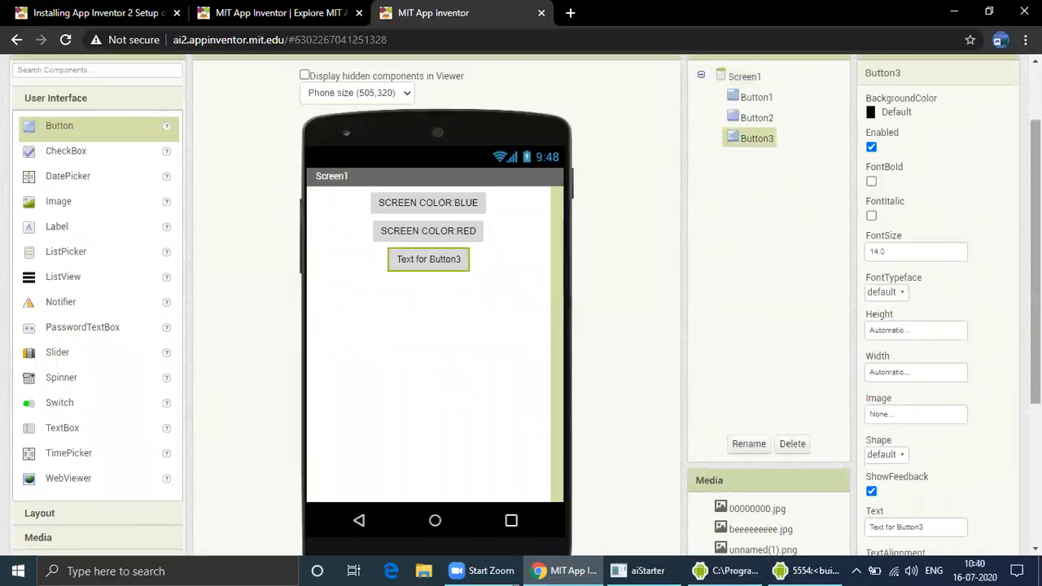
{"action": "left_click_drag", "start_coordinate": [1036, 221], "coordinate": [1036, 371]}
{"action": "left_click", "coordinate": [958, 286]}
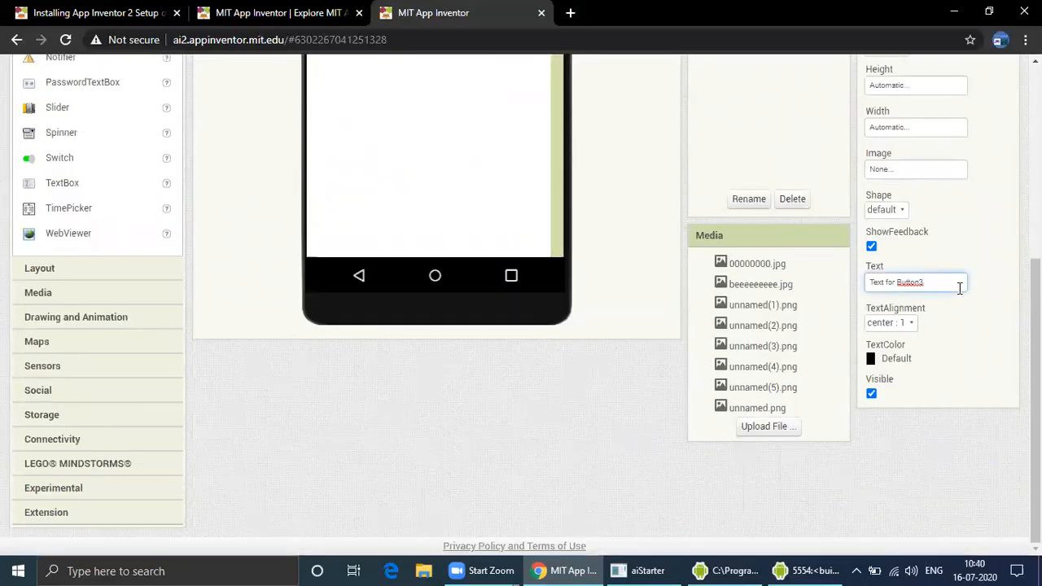
{"action": "left_click_drag", "start_coordinate": [1036, 287], "coordinate": [1035, 153]}
{"action": "left_click", "coordinate": [458, 213]}
{"action": "scroll", "coordinate": [936, 418], "scroll_direction": "down", "scroll_amount": 4}
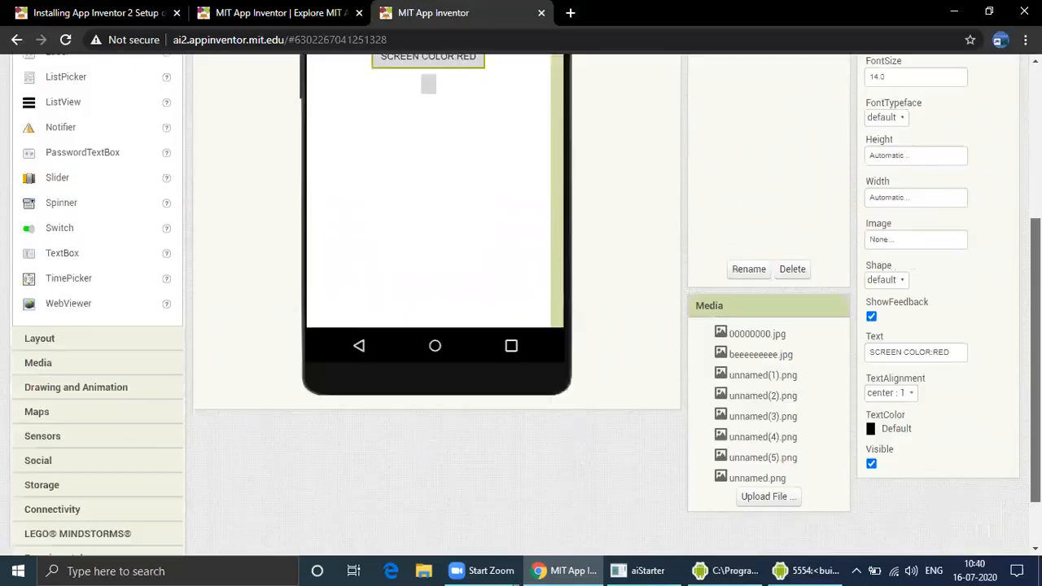
{"action": "left_click_drag", "start_coordinate": [953, 283], "coordinate": [832, 292]}
{"action": "key", "text": "ctrl+c"}
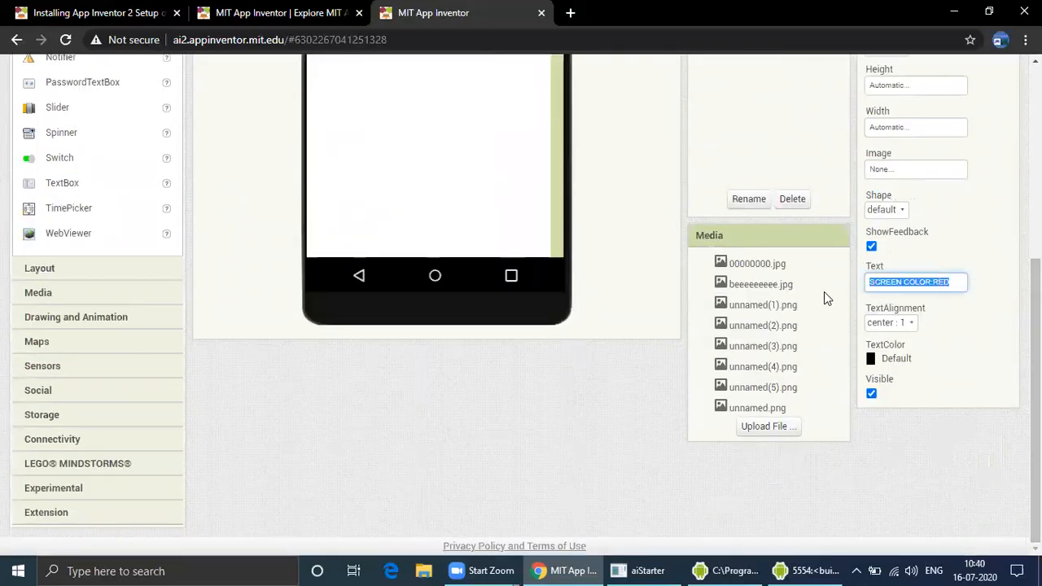
Paste the copied text into the third button's Text and complete it as SCREEN COLOR:YELLOW
{"action": "left_click_drag", "start_coordinate": [1036, 305], "coordinate": [1036, 236]}
{"action": "left_click", "coordinate": [438, 109]}
{"action": "left_click", "coordinate": [463, 84]}
{"action": "left_click", "coordinate": [427, 150]}
{"action": "left_click", "coordinate": [428, 133]}
{"action": "left_click", "coordinate": [882, 404]}
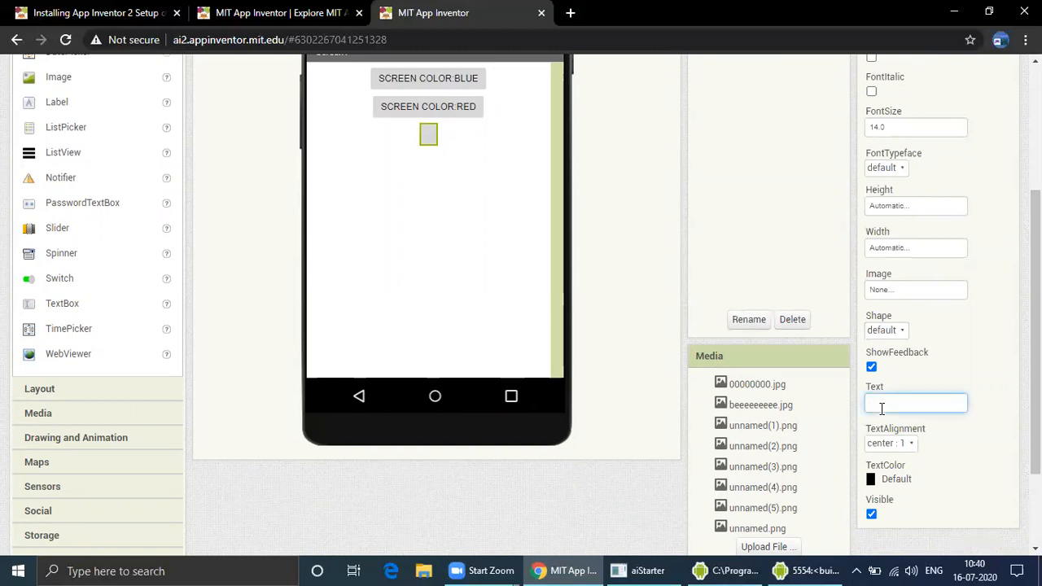
{"action": "key", "text": "ctrl+v"}
{"action": "type", "text": "YELLOW"}
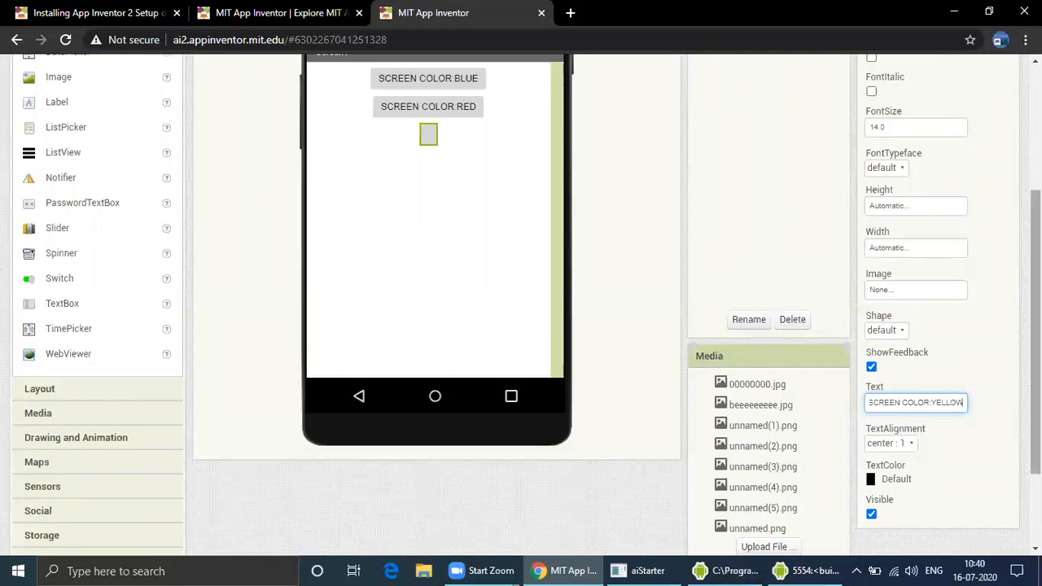
{"action": "scroll", "coordinate": [814, 390], "scroll_direction": "up", "scroll_amount": 1}
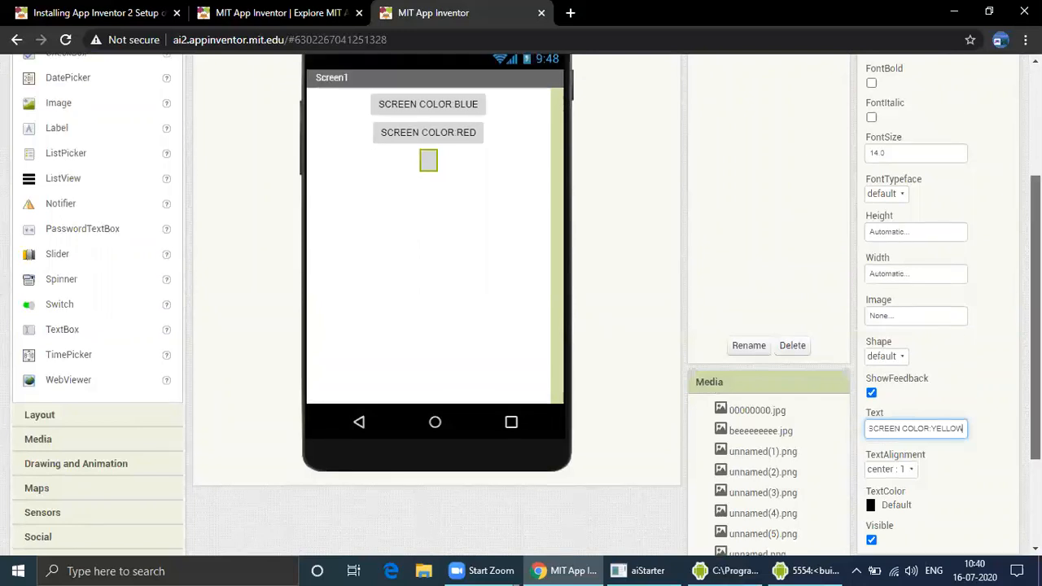
{"action": "left_click", "coordinate": [705, 332]}
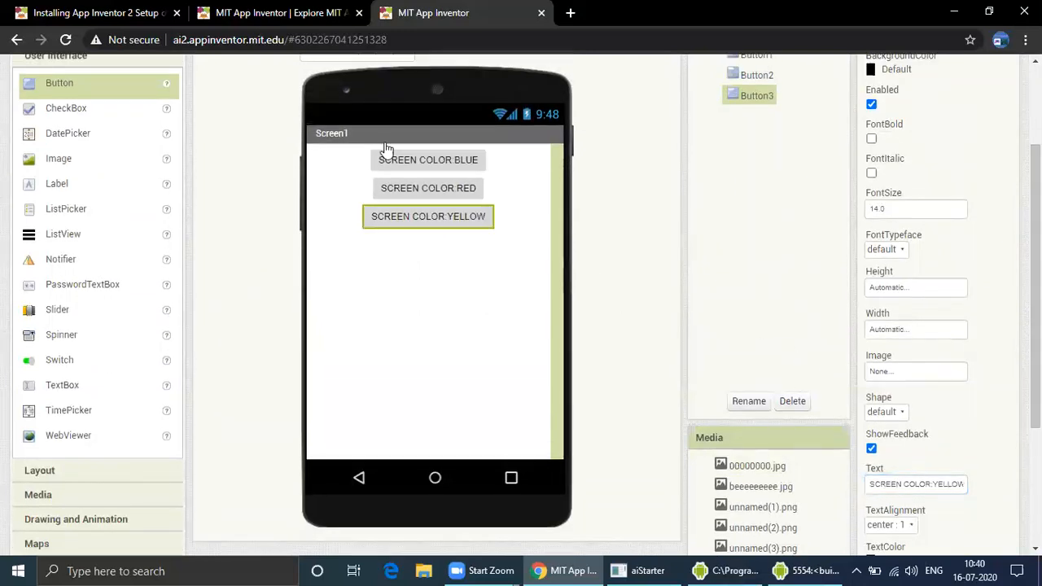
Open the Blocks editor and add a when Button3.Click event block to the workspace
{"action": "scroll", "coordinate": [564, 285], "scroll_direction": "up", "scroll_amount": 2}
{"action": "left_click", "coordinate": [1001, 109]}
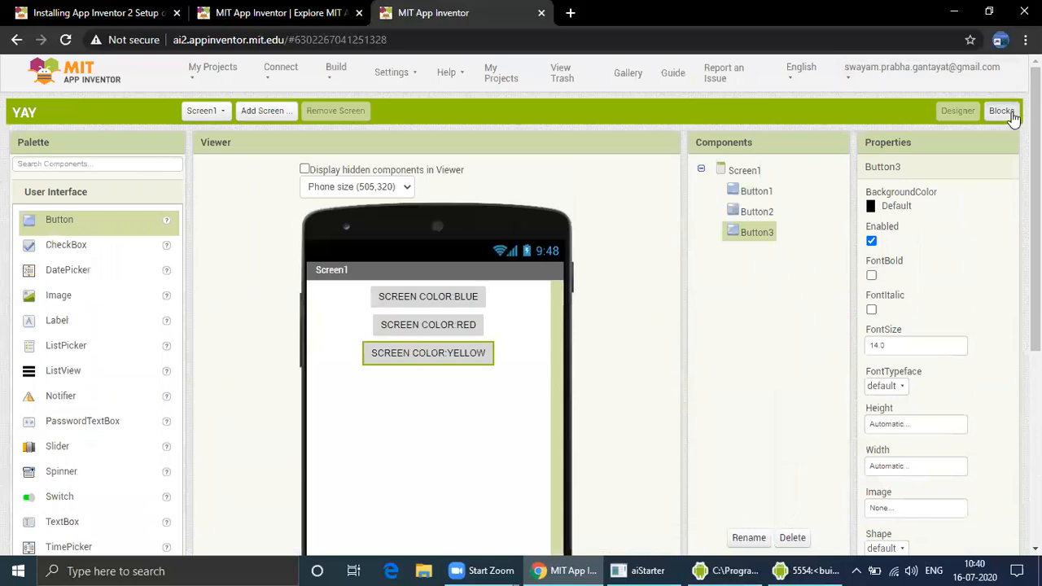
{"action": "left_click", "coordinate": [79, 437]}
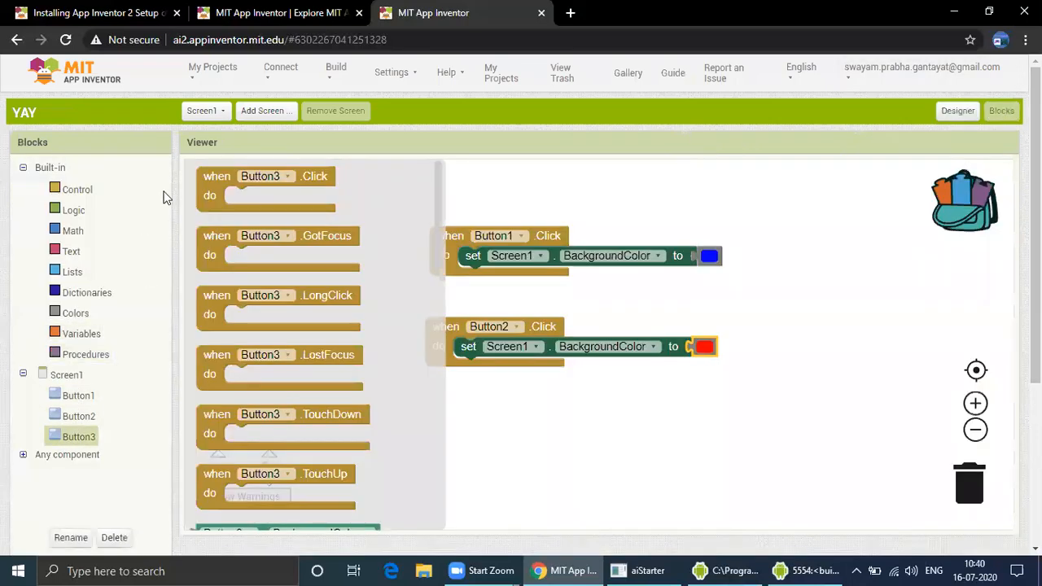
{"action": "left_click_drag", "start_coordinate": [210, 188], "coordinate": [460, 423]}
Duplicate Button2's set Screen1.BackgroundColor block into Button3.Click and change its color to yellow
{"action": "left_click", "coordinate": [470, 347]}
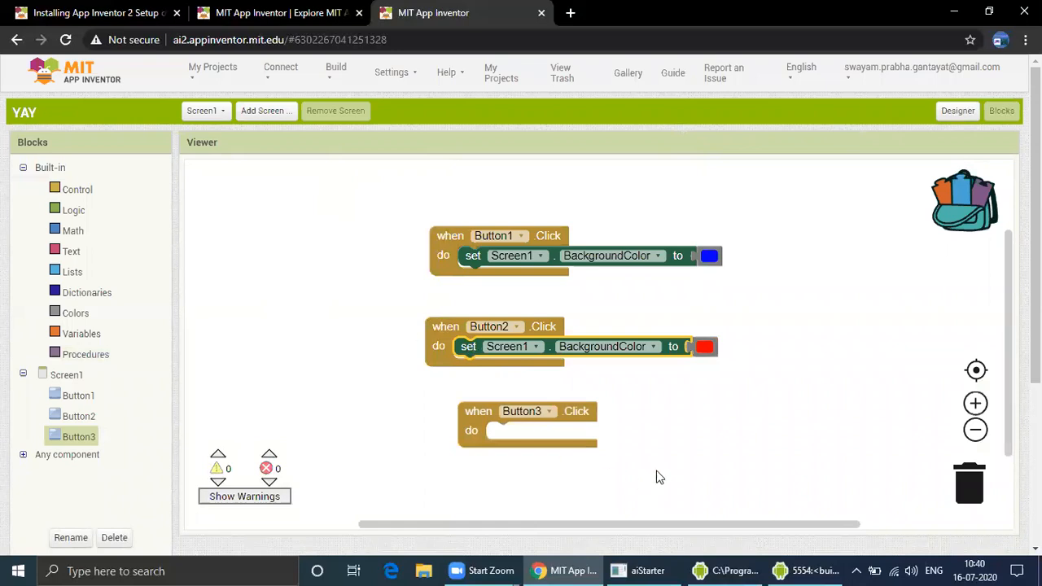
{"action": "key", "text": "ctrl+c"}
{"action": "key", "text": "ctrl+v"}
{"action": "left_click_drag", "start_coordinate": [493, 377], "coordinate": [511, 432]}
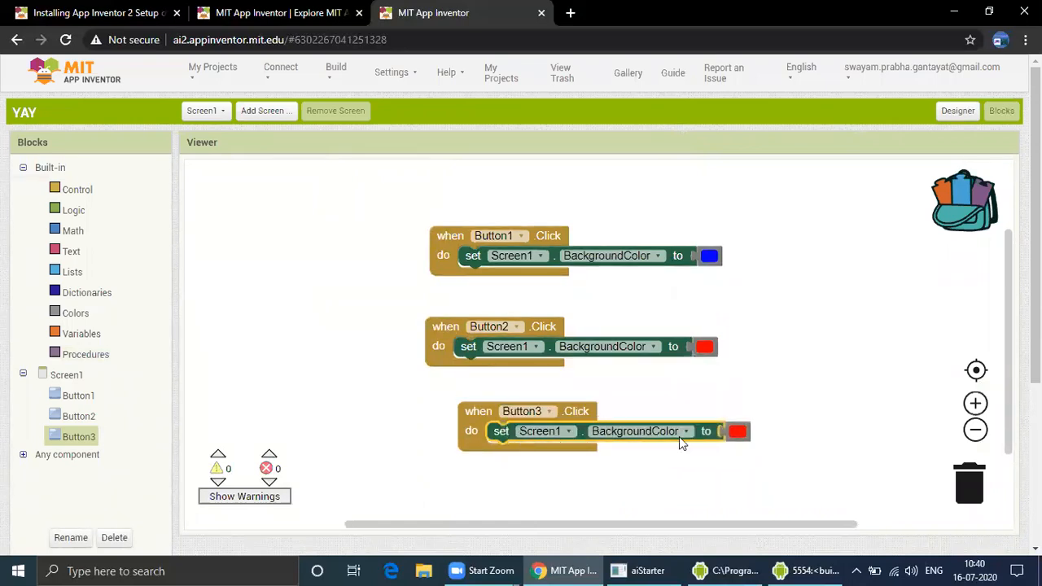
{"action": "left_click", "coordinate": [741, 434]}
{"action": "left_click", "coordinate": [758, 491]}
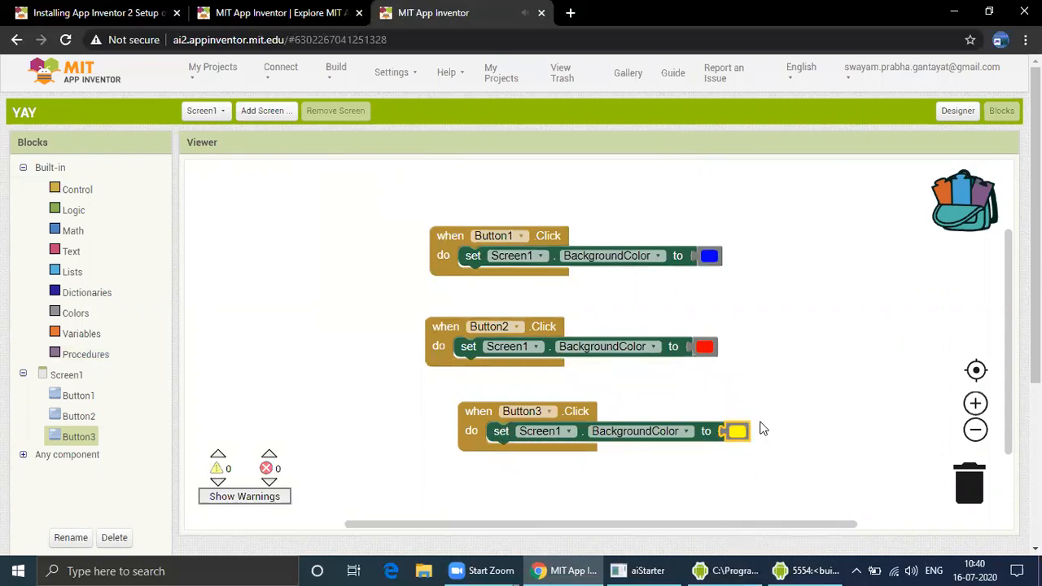
Switch to the Android emulator to check the app, then return to the Designer
{"action": "left_click", "coordinate": [806, 571]}
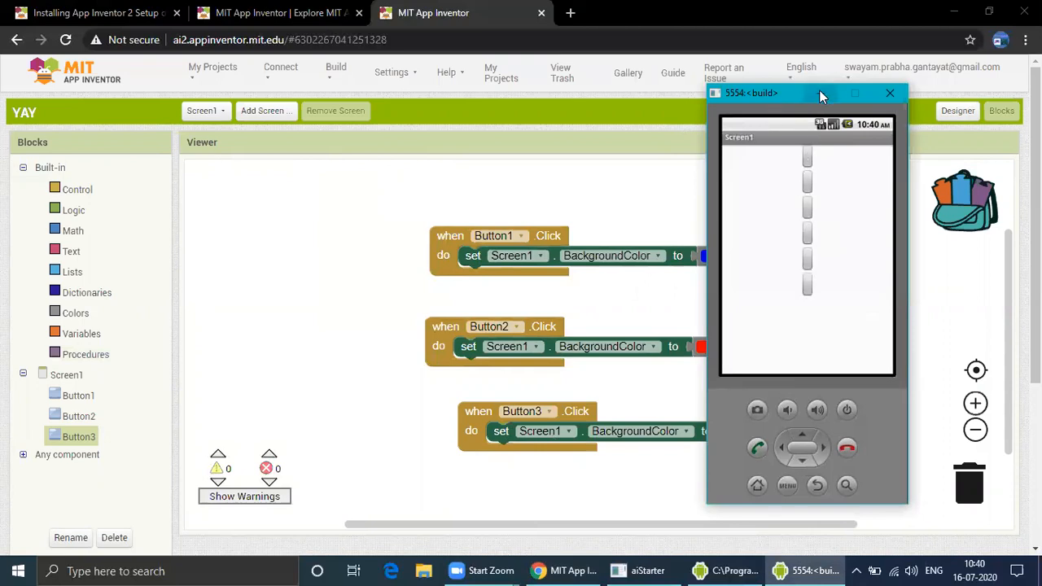
{"action": "left_click", "coordinate": [855, 93]}
{"action": "left_click", "coordinate": [957, 111]}
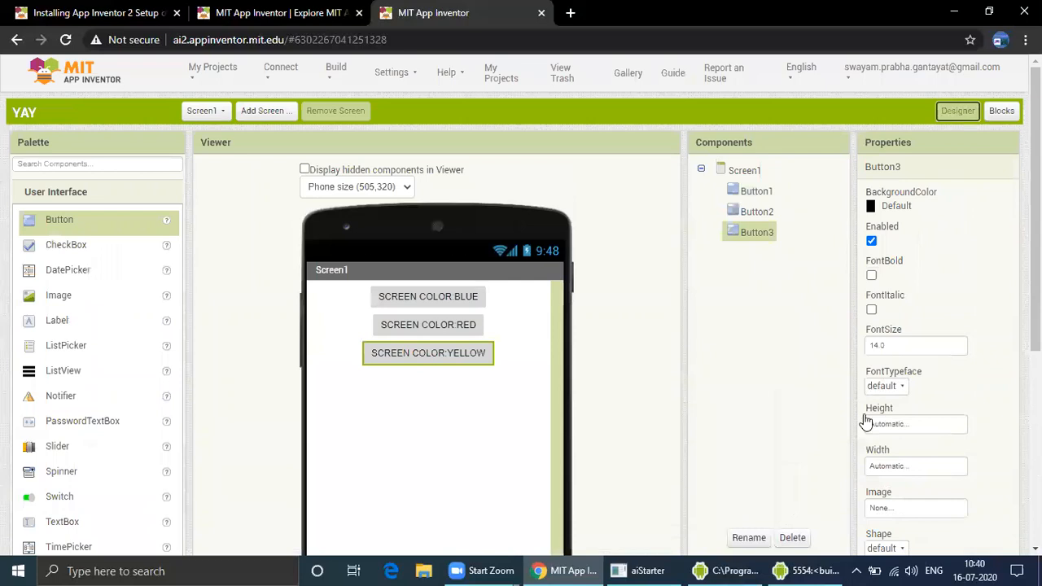
{"action": "left_click", "coordinate": [810, 571]}
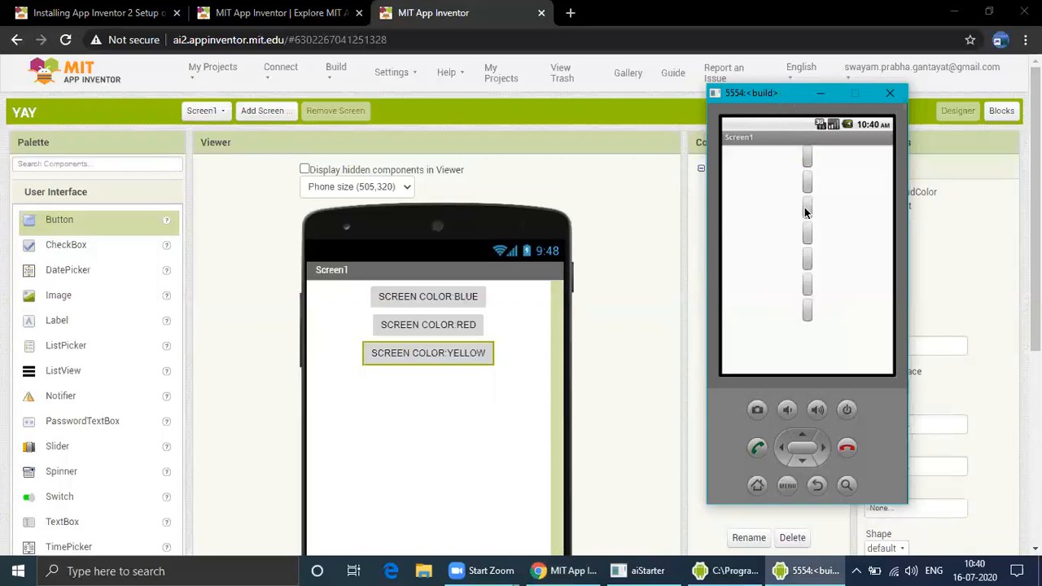
{"action": "left_click", "coordinate": [807, 238]}
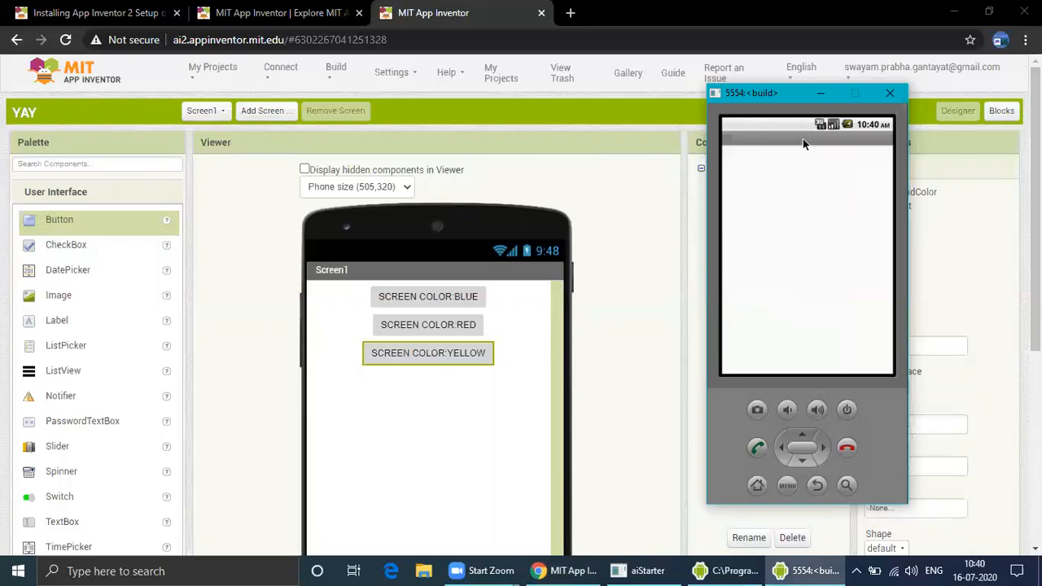
{"action": "left_click", "coordinate": [820, 97]}
{"action": "scroll", "coordinate": [500, 331], "scroll_direction": "down", "scroll_amount": 2}
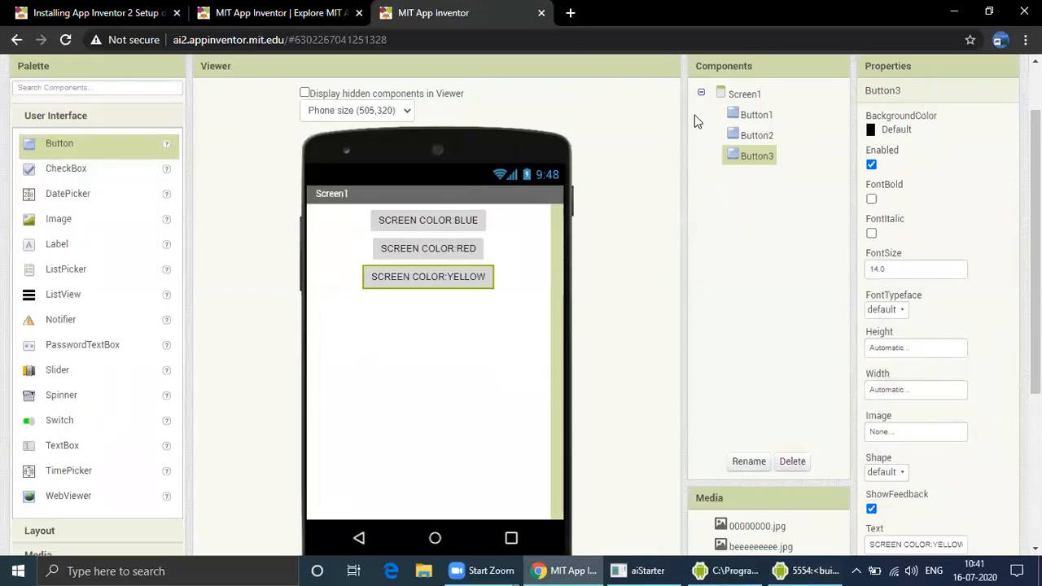
Test the blue, red and yellow buttons in the emulator and minimize it
{"action": "left_click", "coordinate": [798, 570]}
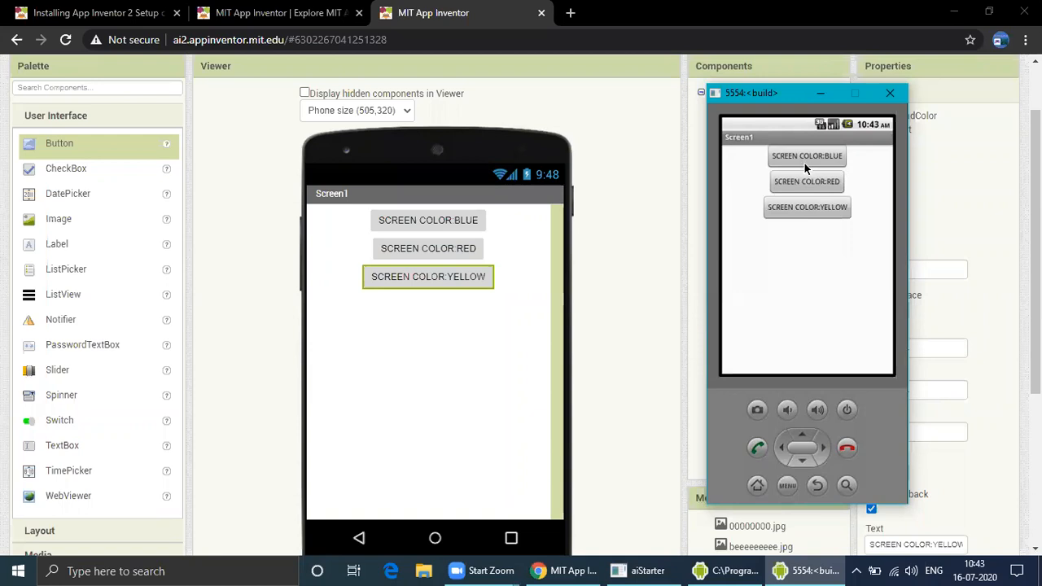
{"action": "left_click", "coordinate": [821, 209]}
{"action": "left_click", "coordinate": [810, 185]}
{"action": "left_click", "coordinate": [807, 155]}
{"action": "left_click", "coordinate": [810, 182]}
{"action": "left_click", "coordinate": [818, 209]}
{"action": "left_click", "coordinate": [817, 180]}
{"action": "left_click", "coordinate": [826, 161]}
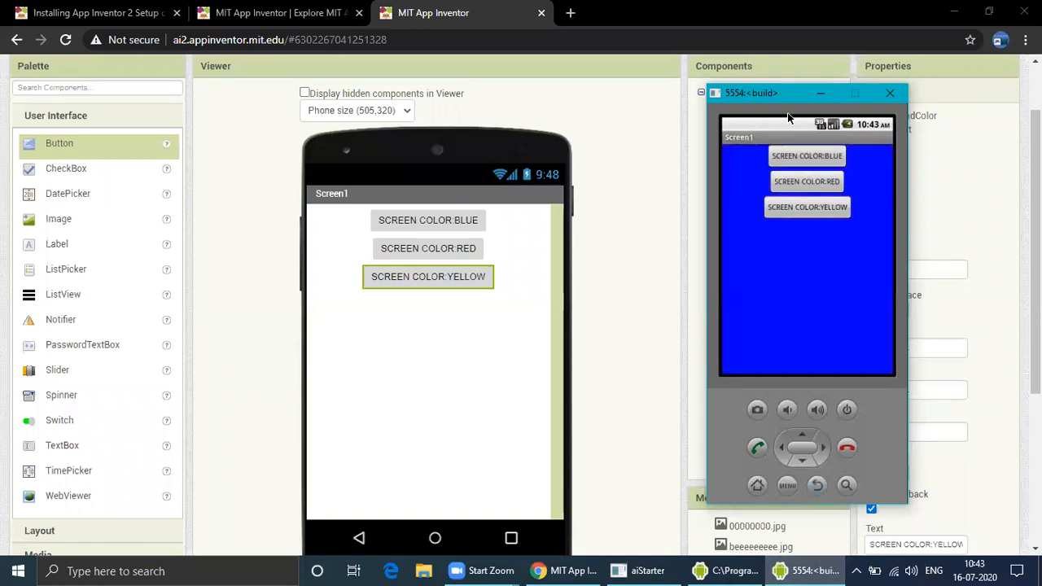
{"action": "left_click", "coordinate": [820, 92]}
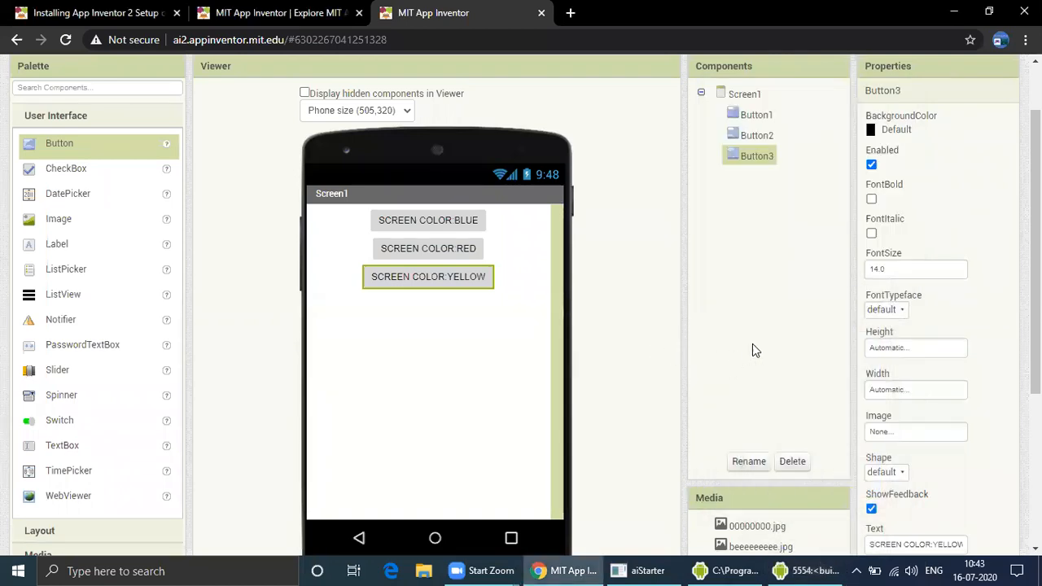
Try oval and rectangular shapes on the yellow button before setting its Shape to rounded
{"action": "left_click_drag", "start_coordinate": [1036, 275], "coordinate": [1036, 303]}
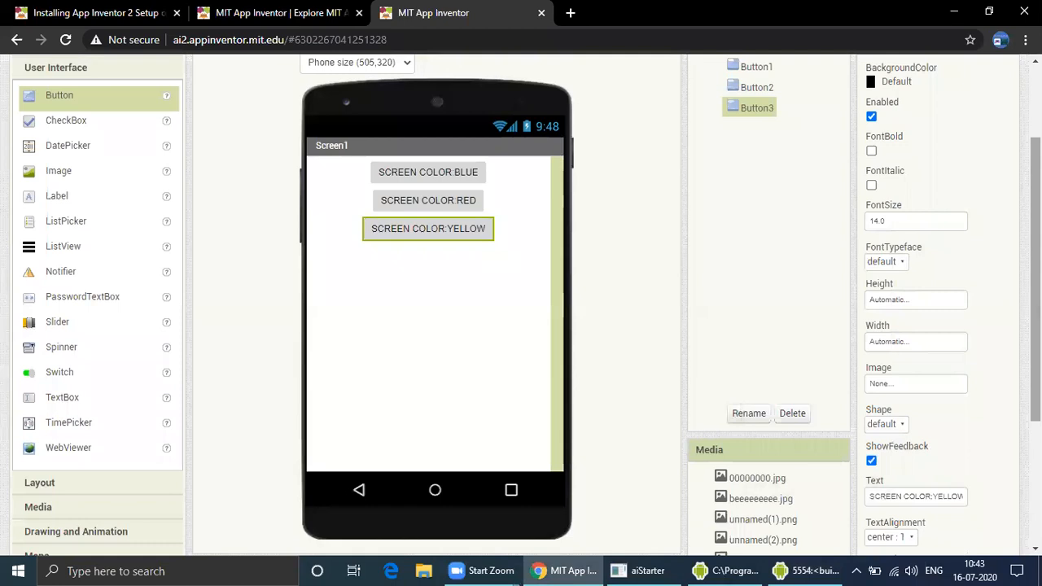
{"action": "scroll", "coordinate": [391, 180], "scroll_direction": "down", "scroll_amount": 1}
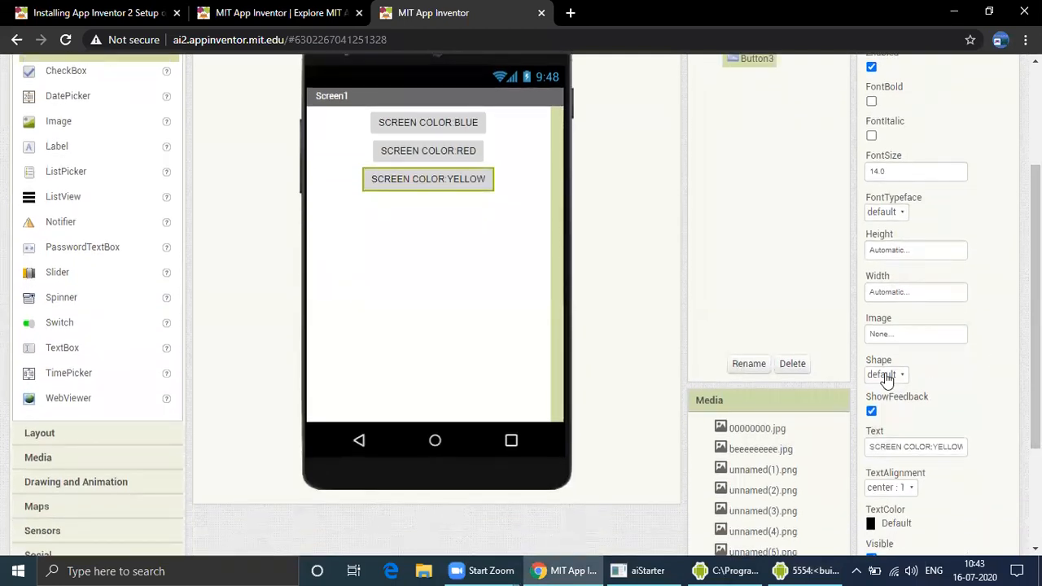
{"action": "left_click", "coordinate": [892, 376]}
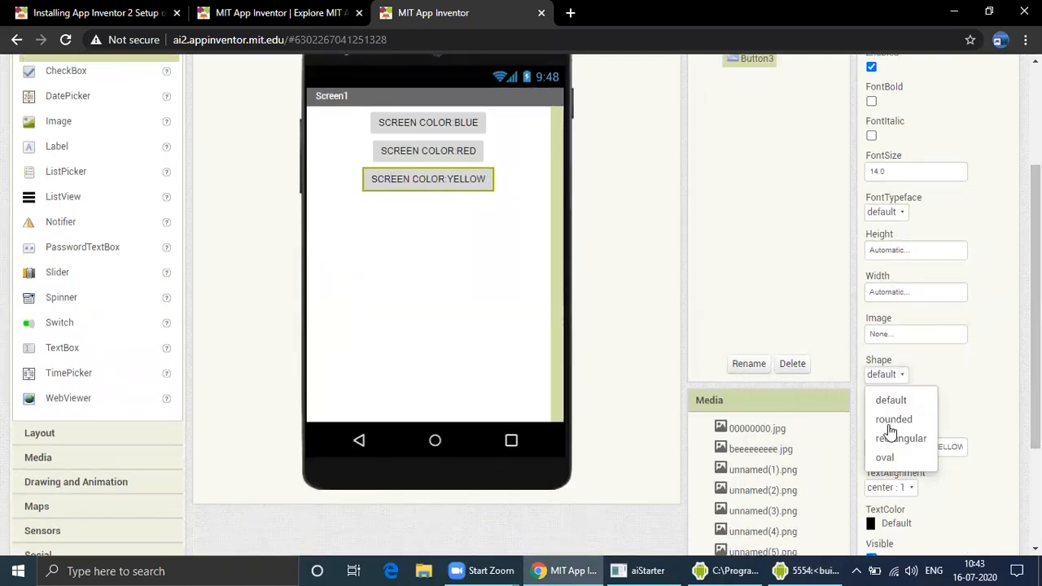
{"action": "left_click", "coordinate": [884, 457]}
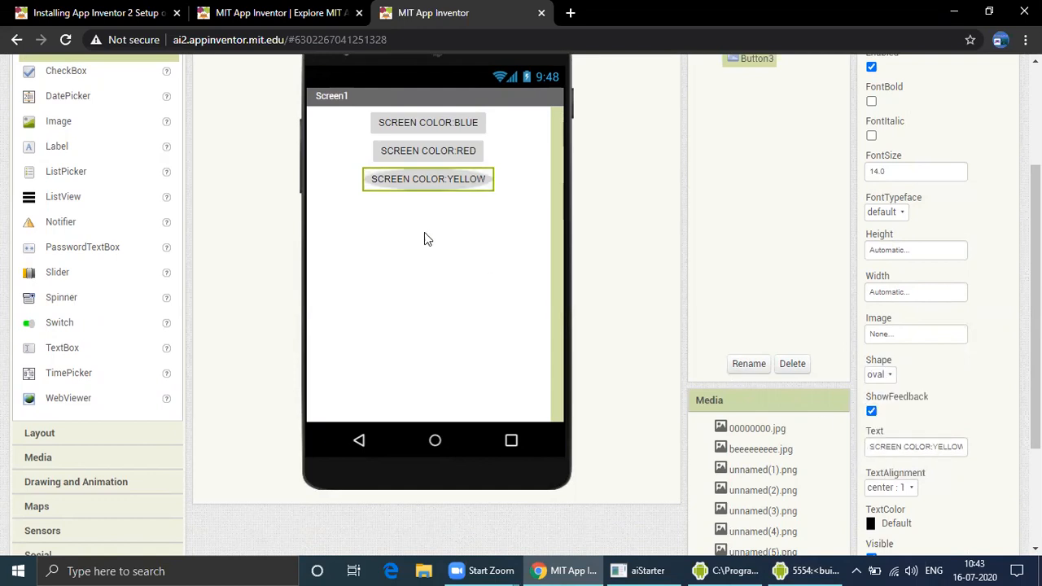
{"action": "left_click", "coordinate": [890, 375]}
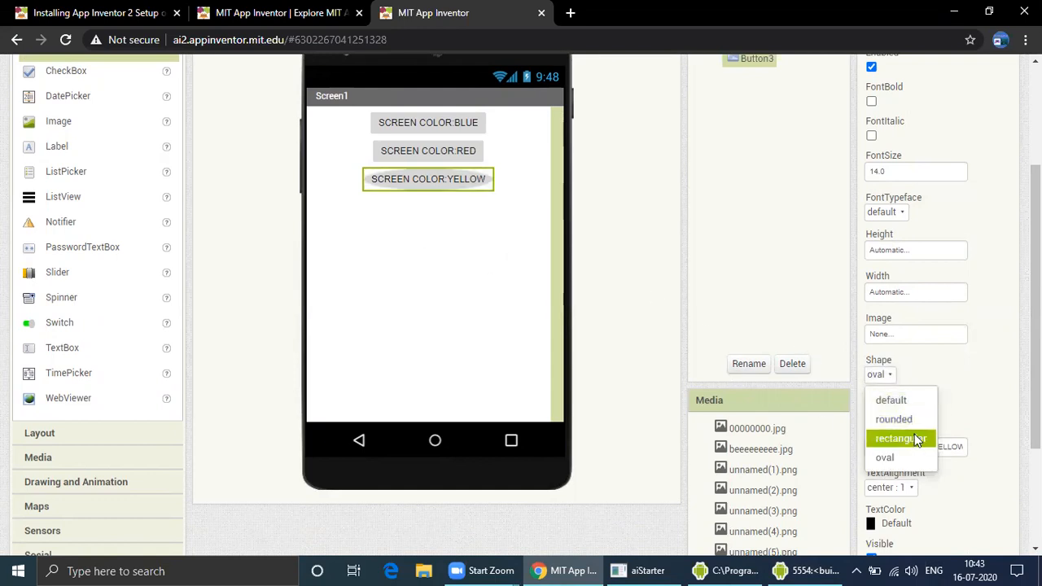
{"action": "left_click", "coordinate": [914, 439]}
{"action": "left_click", "coordinate": [889, 375]}
{"action": "left_click", "coordinate": [918, 421]}
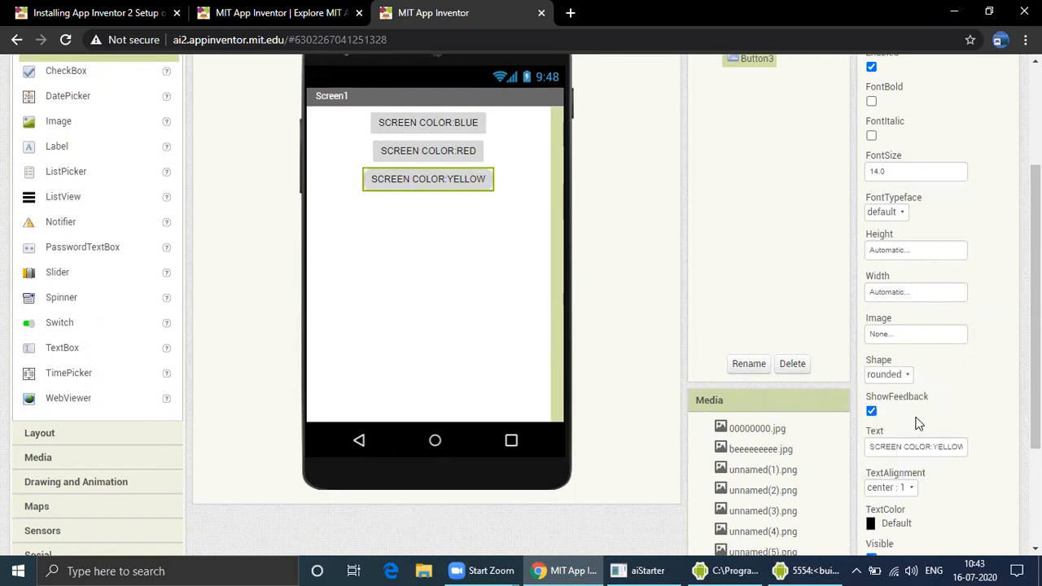
Set the Shape of the red and the blue buttons to rounded
{"action": "left_click", "coordinate": [482, 148]}
{"action": "left_click", "coordinate": [886, 375]}
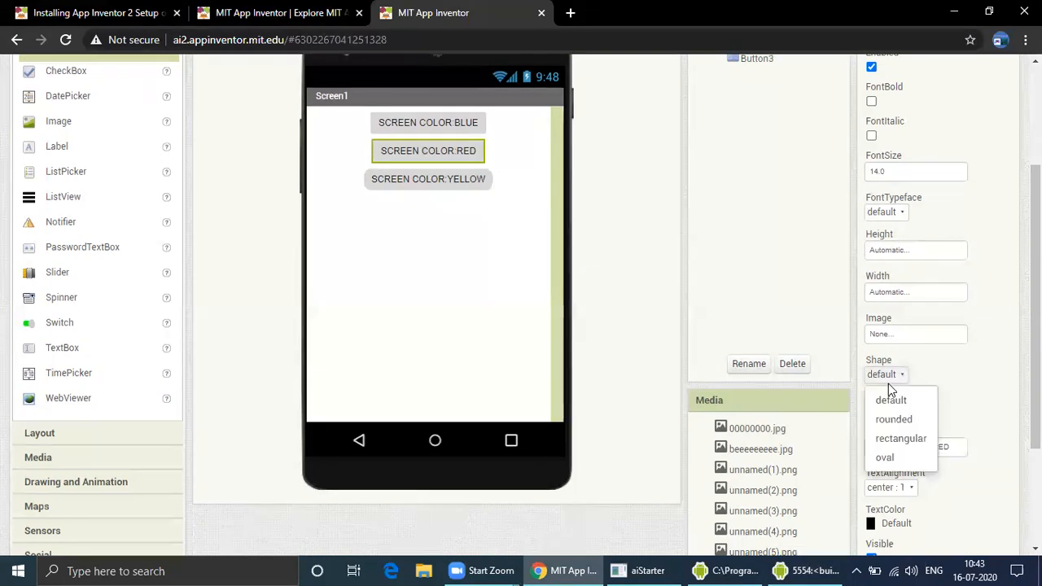
{"action": "left_click", "coordinate": [899, 421]}
{"action": "left_click", "coordinate": [429, 126]}
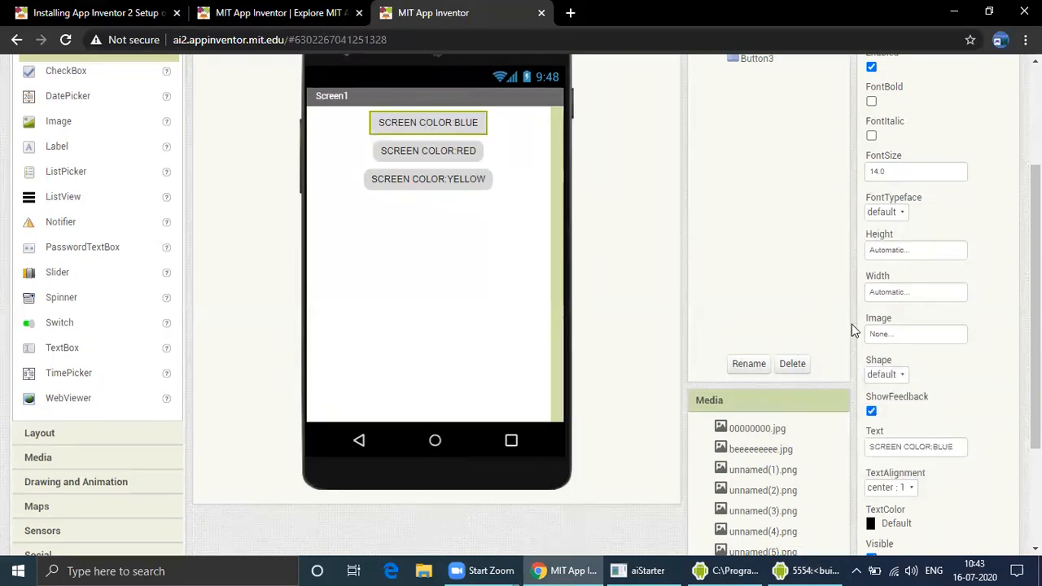
{"action": "left_click", "coordinate": [892, 374]}
{"action": "left_click", "coordinate": [898, 420]}
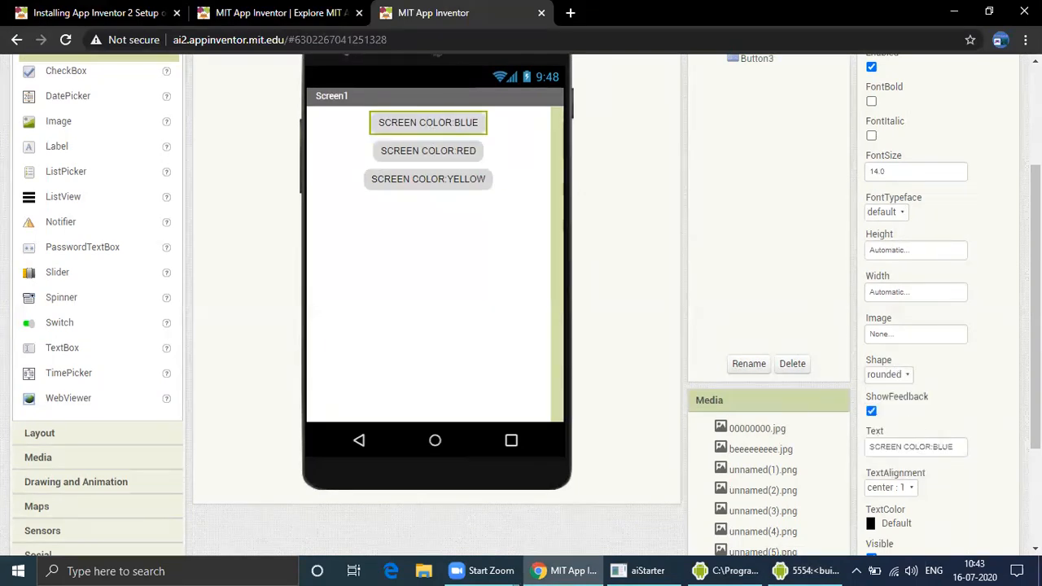
Check the app in the emulator and the blocks editor, then return to the Designer
{"action": "scroll", "coordinate": [1036, 309], "scroll_direction": "up", "scroll_amount": 1}
{"action": "scroll", "coordinate": [1036, 309], "scroll_direction": "up", "scroll_amount": 2}
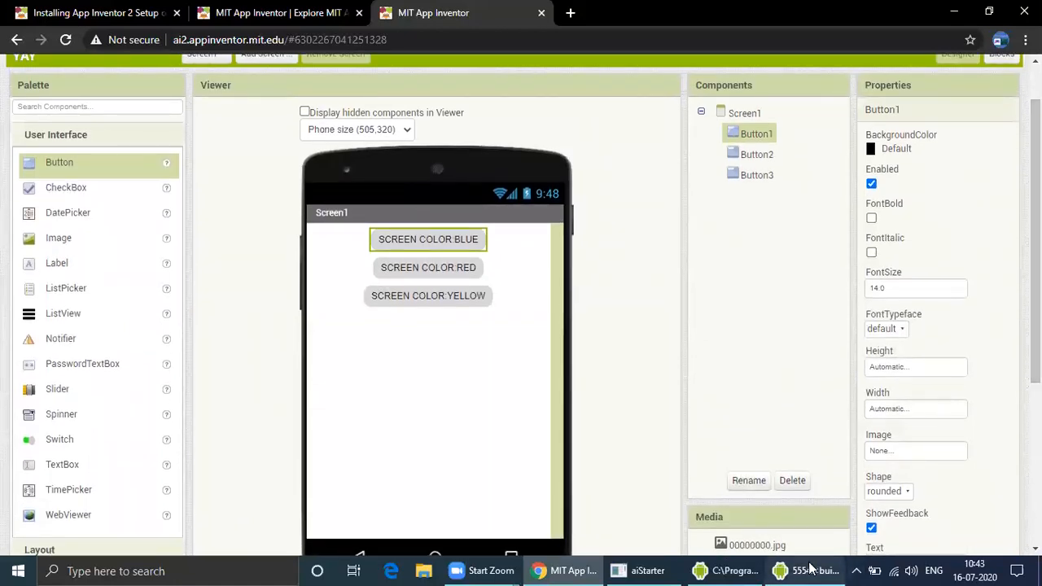
{"action": "left_click", "coordinate": [808, 571]}
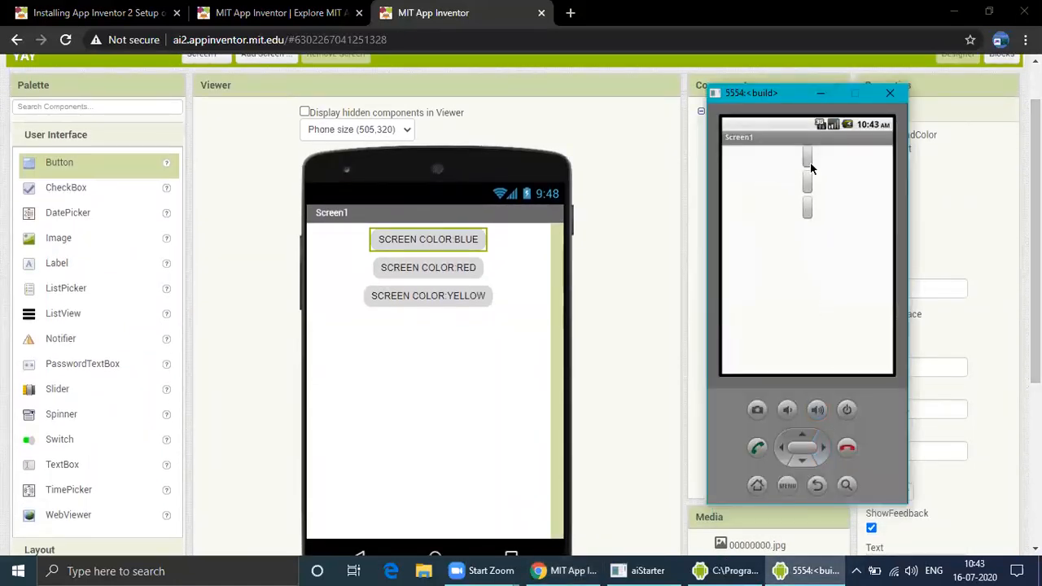
{"action": "left_click", "coordinate": [819, 92]}
{"action": "scroll", "coordinate": [897, 124], "scroll_direction": "up", "scroll_amount": 1}
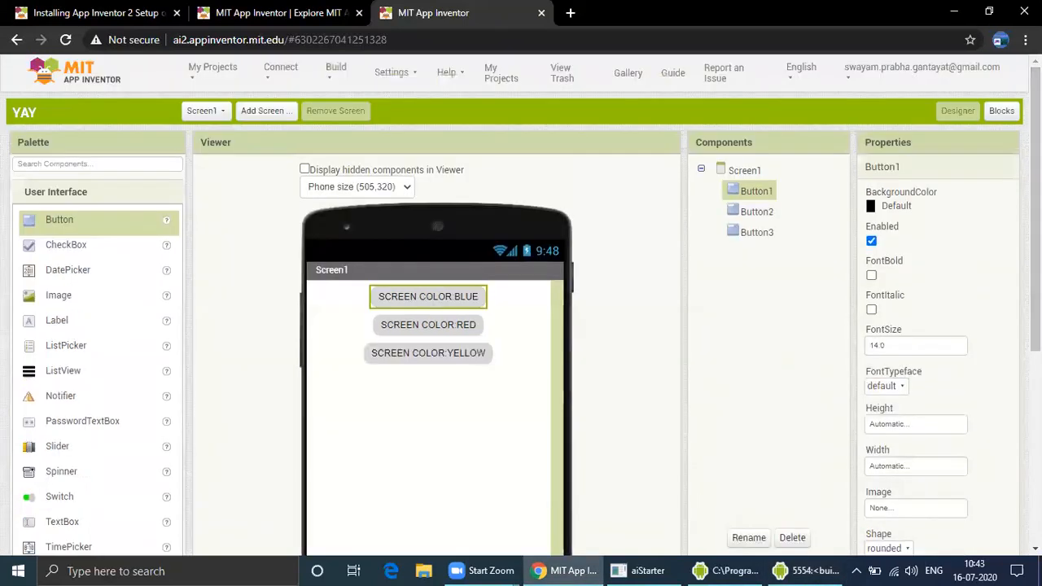
{"action": "left_click", "coordinate": [1001, 110]}
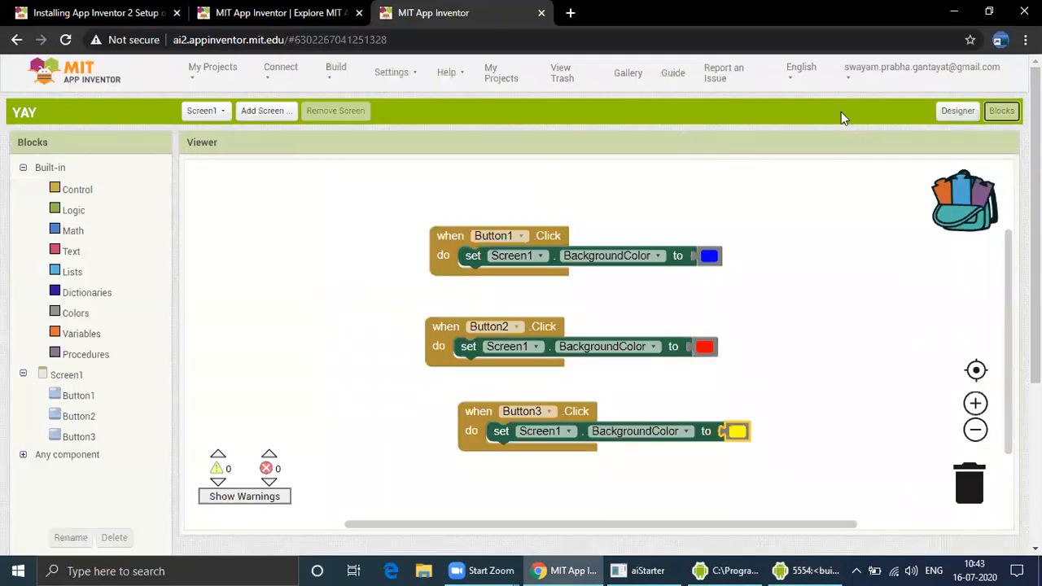
{"action": "left_click", "coordinate": [958, 111]}
Add a fourth button below the others and set its text to SCREEN COLOR:ORIGINAL
{"action": "left_click_drag", "start_coordinate": [82, 226], "coordinate": [415, 411]}
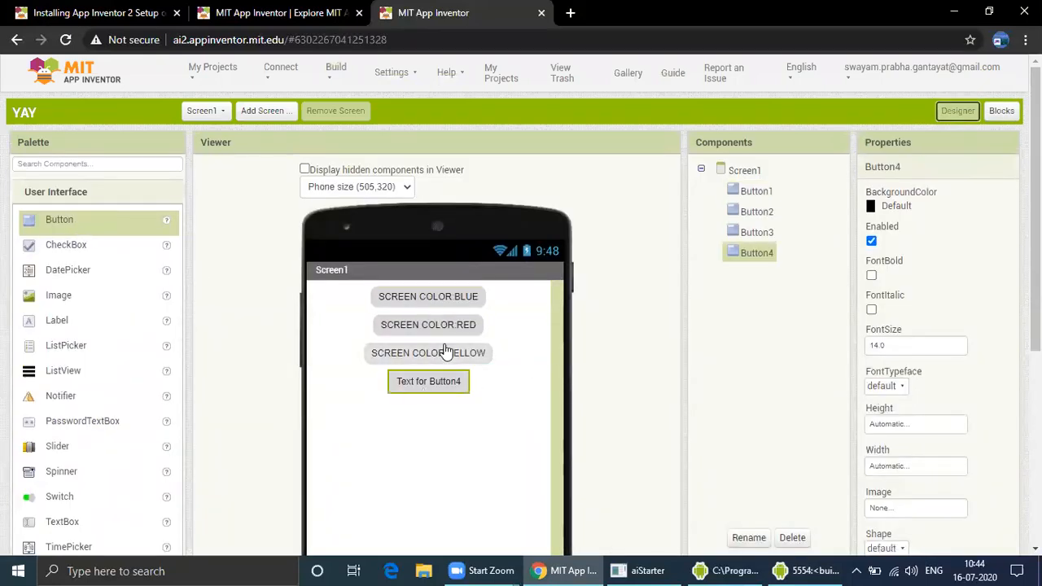
{"action": "scroll", "coordinate": [920, 432], "scroll_direction": "down", "scroll_amount": 3}
{"action": "left_click", "coordinate": [924, 431]}
{"action": "key", "text": "BackSpace"}
{"action": "key", "text": "BackSpace"}
{"action": "key", "text": "BackSpace"}
{"action": "key", "text": "BackSpace"}
{"action": "key", "text": "BackSpace"}
{"action": "key", "text": "BackSpace"}
{"action": "key", "text": "BackSpace"}
{"action": "key", "text": "BackSpace"}
{"action": "key", "text": "BackSpace"}
{"action": "key", "text": "BackSpace"}
{"action": "key", "text": "BackSpace"}
{"action": "key", "text": "BackSpace"}
{"action": "key", "text": "BackSpace"}
{"action": "key", "text": "BackSpace"}
{"action": "key", "text": "BackSpace"}
{"action": "key", "text": "BackSpace"}
{"action": "type", "text": "SCREEN COLOR:RED"}
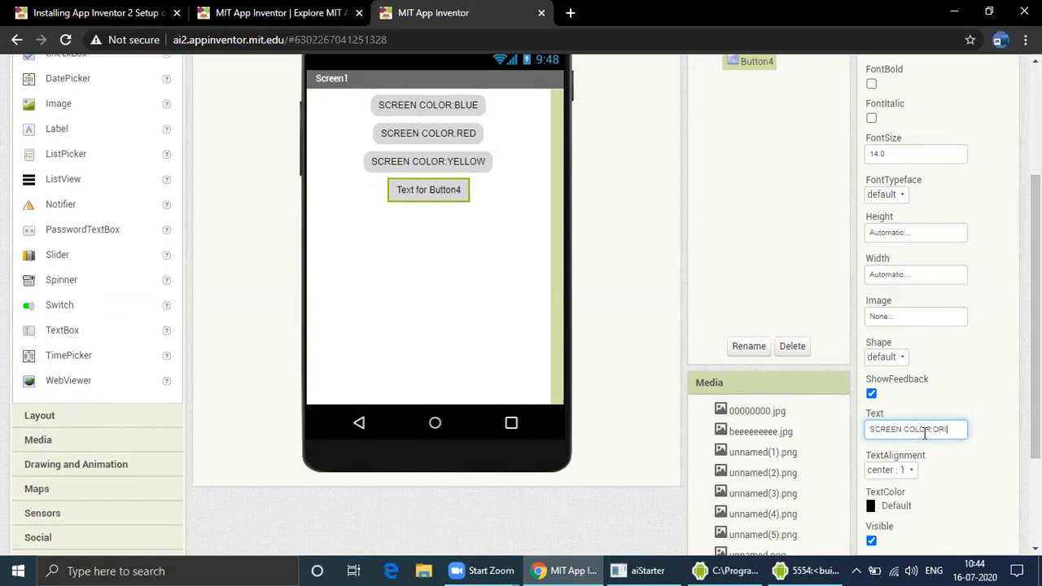
{"action": "type", "text": "ORIGINAL"}
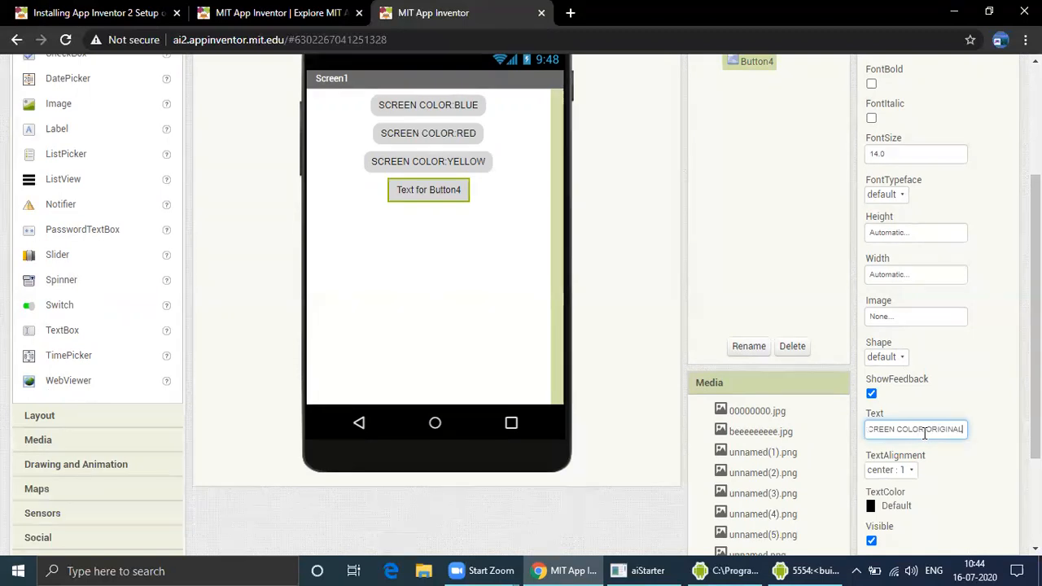
Set the fourth button's Shape to rounded
{"action": "left_click_drag", "start_coordinate": [1035, 407], "coordinate": [1035, 322]}
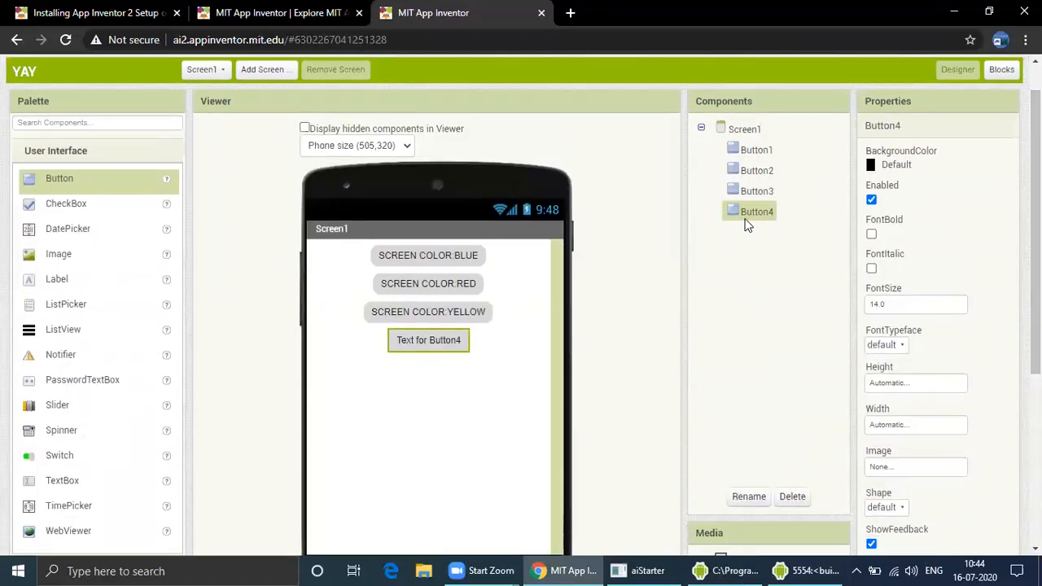
{"action": "left_click_drag", "start_coordinate": [1035, 236], "coordinate": [1035, 299]}
{"action": "left_click", "coordinate": [887, 397]}
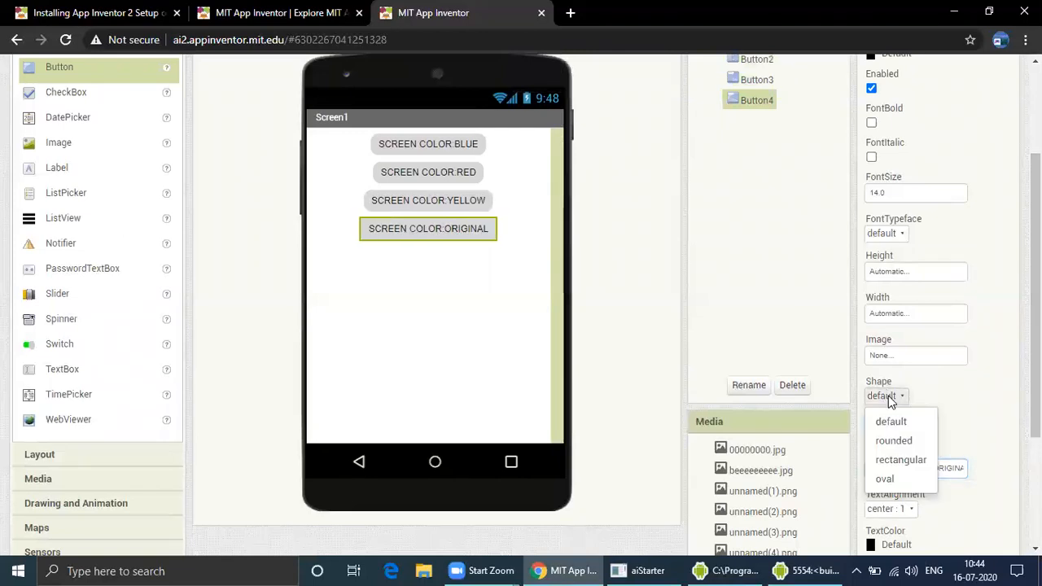
{"action": "left_click", "coordinate": [892, 441]}
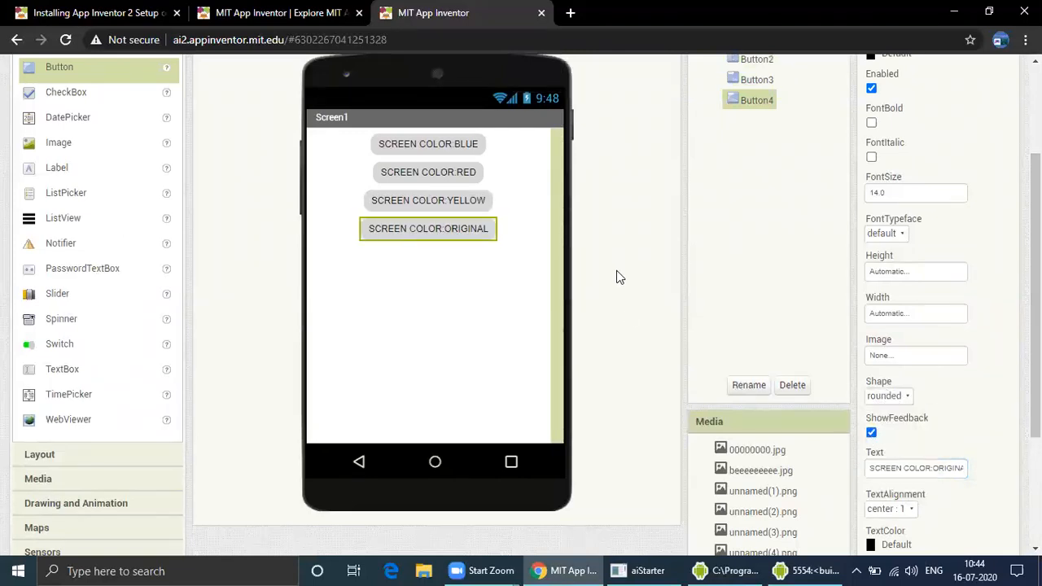
Open the blocks editor and place a when Button4.Click event block in the workspace
{"action": "left_click", "coordinate": [513, 235]}
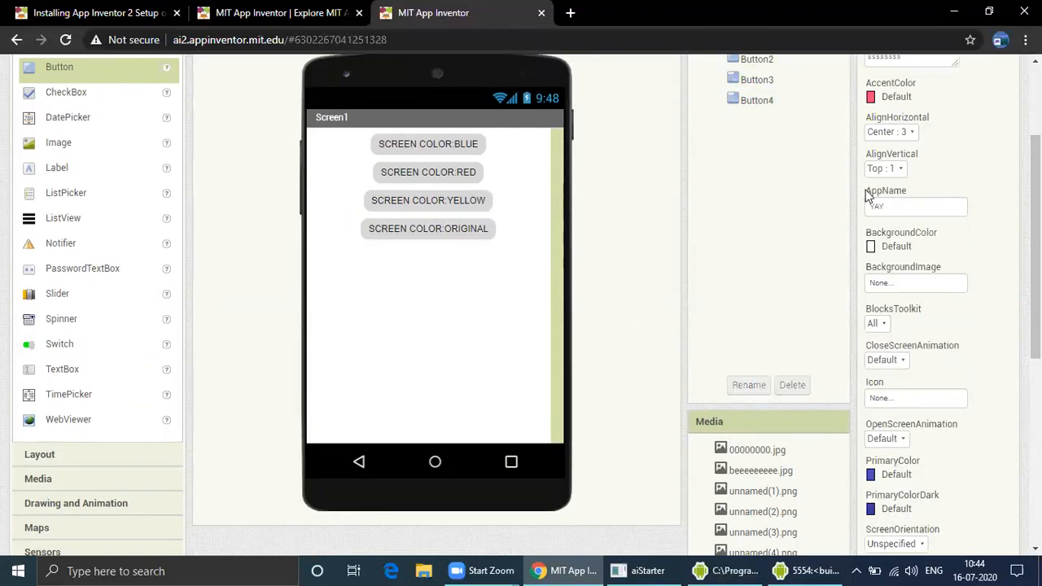
{"action": "scroll", "coordinate": [513, 245], "scroll_direction": "up", "scroll_amount": 2}
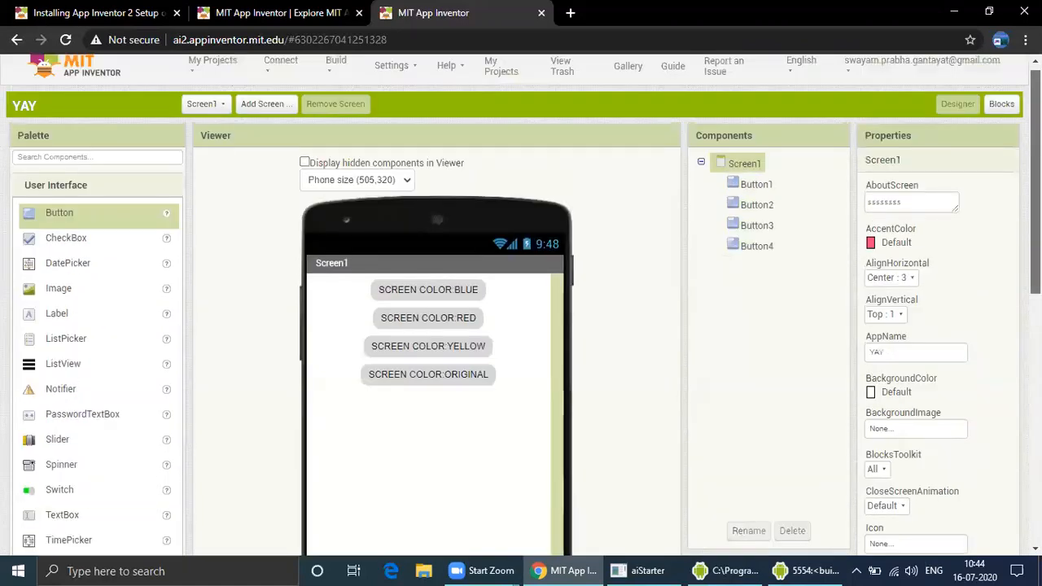
{"action": "left_click", "coordinate": [1002, 105]}
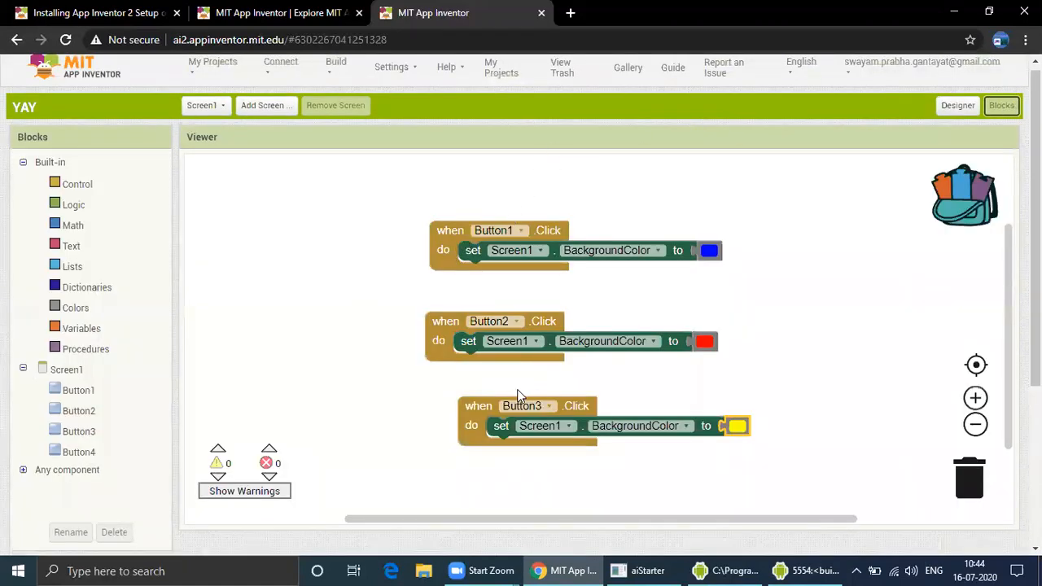
{"action": "left_click", "coordinate": [59, 470]}
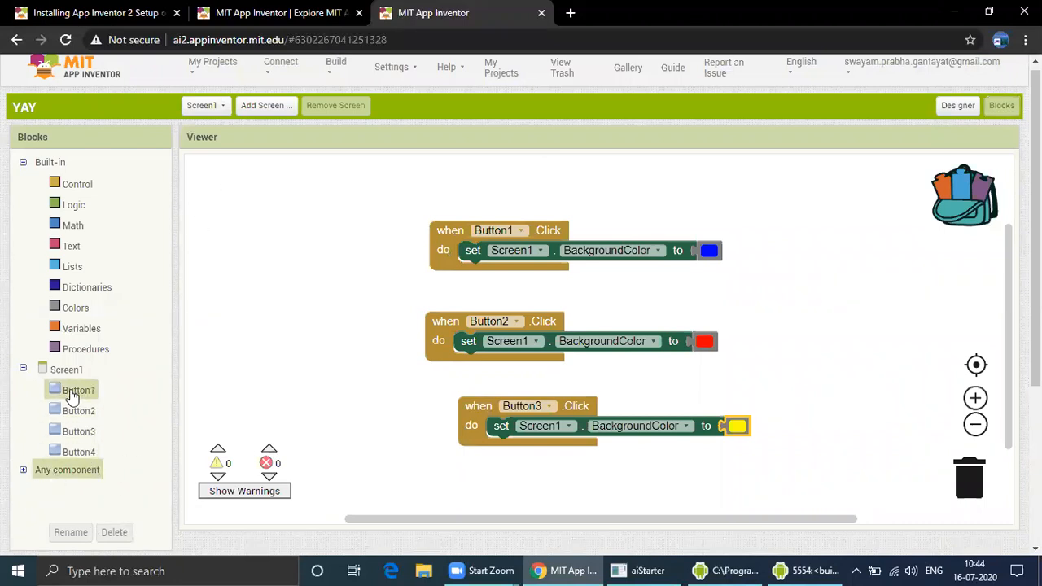
{"action": "left_click", "coordinate": [79, 453]}
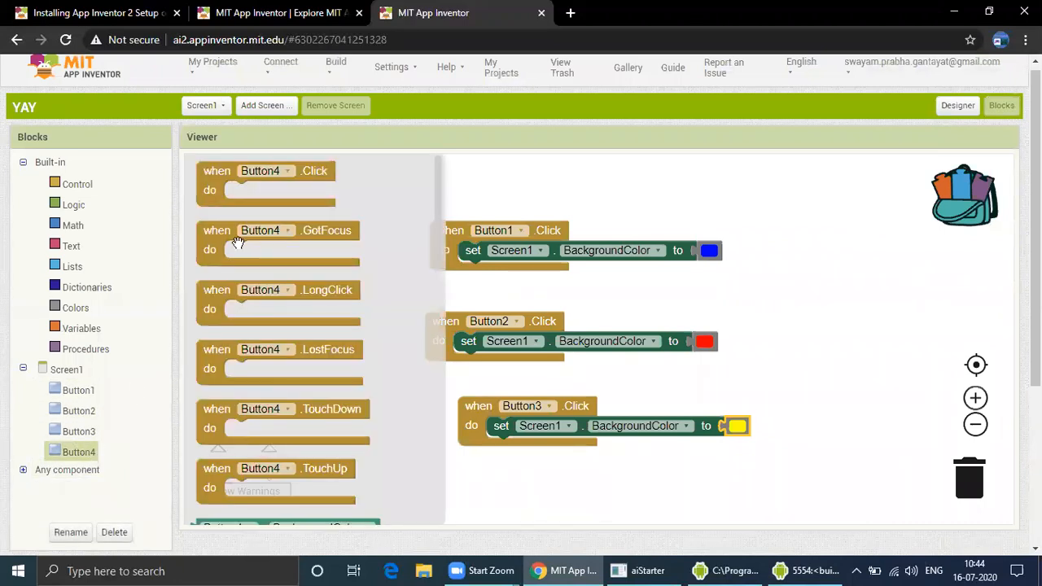
{"action": "left_click_drag", "start_coordinate": [215, 175], "coordinate": [253, 288]}
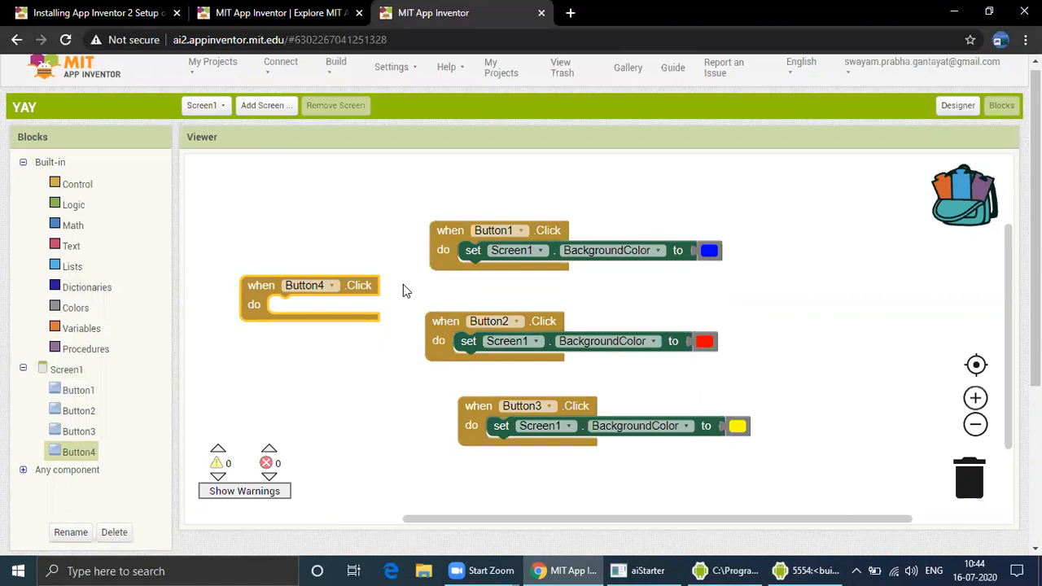
Paste a set Screen1.BackgroundColor block into Button4.Click, arrange the event blocks, and set its color to white
{"action": "key", "text": "ctrl+v"}
{"action": "left_click_drag", "start_coordinate": [481, 375], "coordinate": [310, 305]}
{"action": "left_click_drag", "start_coordinate": [253, 285], "coordinate": [453, 281]}
{"action": "left_click_drag", "start_coordinate": [444, 329], "coordinate": [440, 359]}
{"action": "left_click_drag", "start_coordinate": [482, 423], "coordinate": [470, 431]}
{"action": "left_click", "coordinate": [709, 301]}
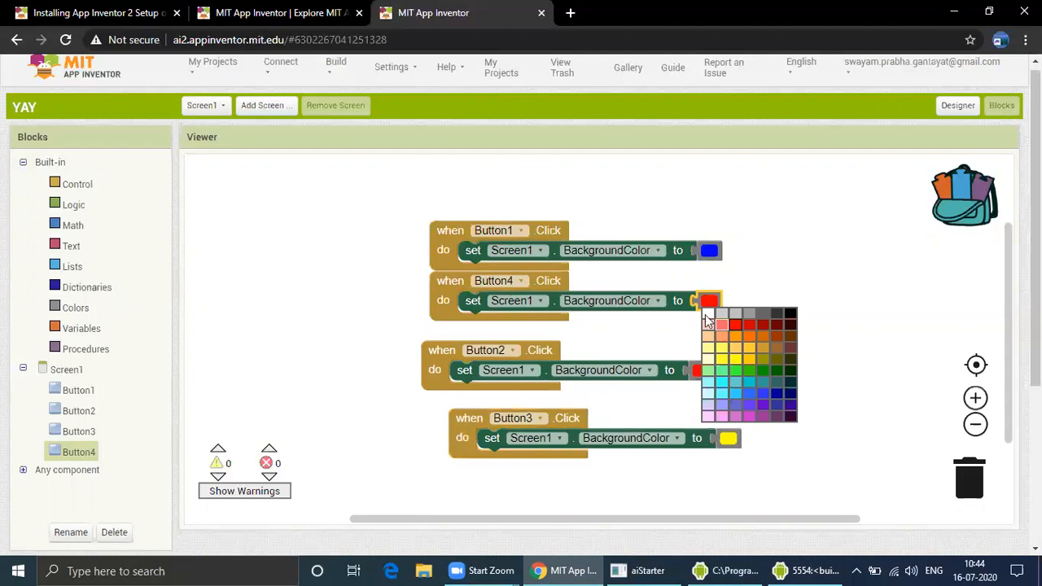
{"action": "left_click", "coordinate": [706, 315]}
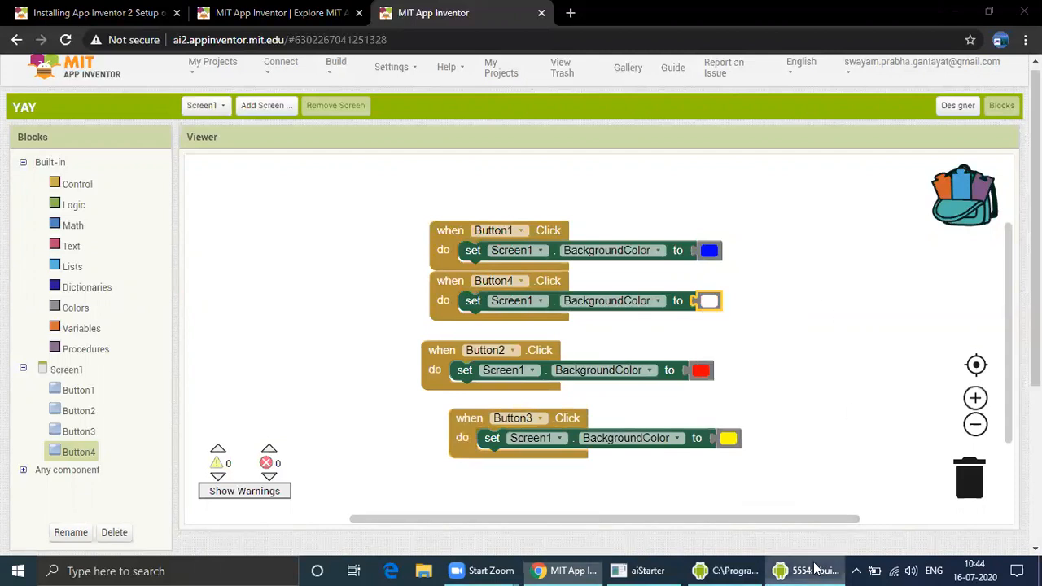
Test all four color buttons in the emulator and minimize it
{"action": "left_click", "coordinate": [807, 571]}
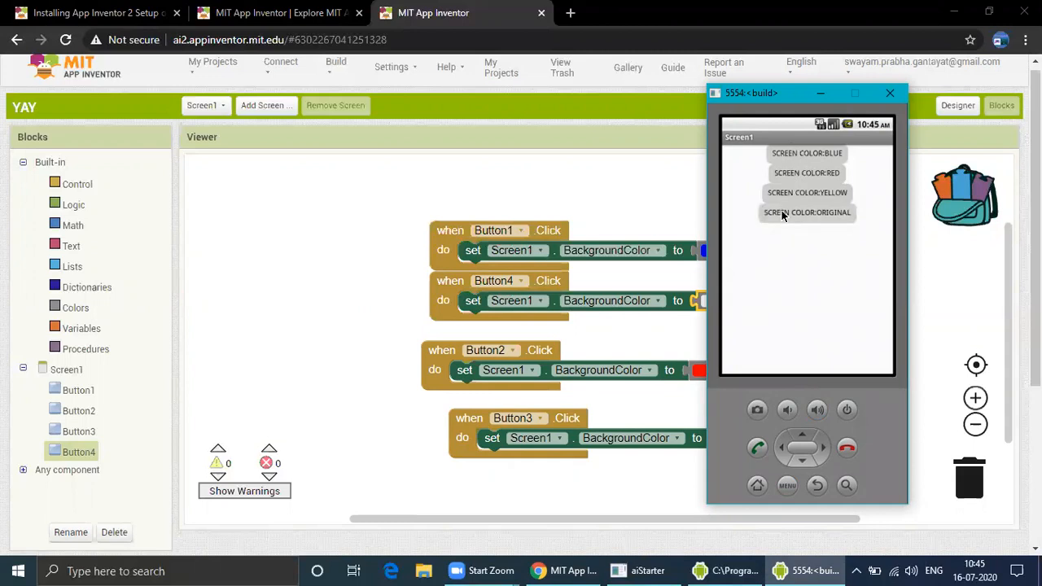
{"action": "left_click", "coordinate": [797, 195]}
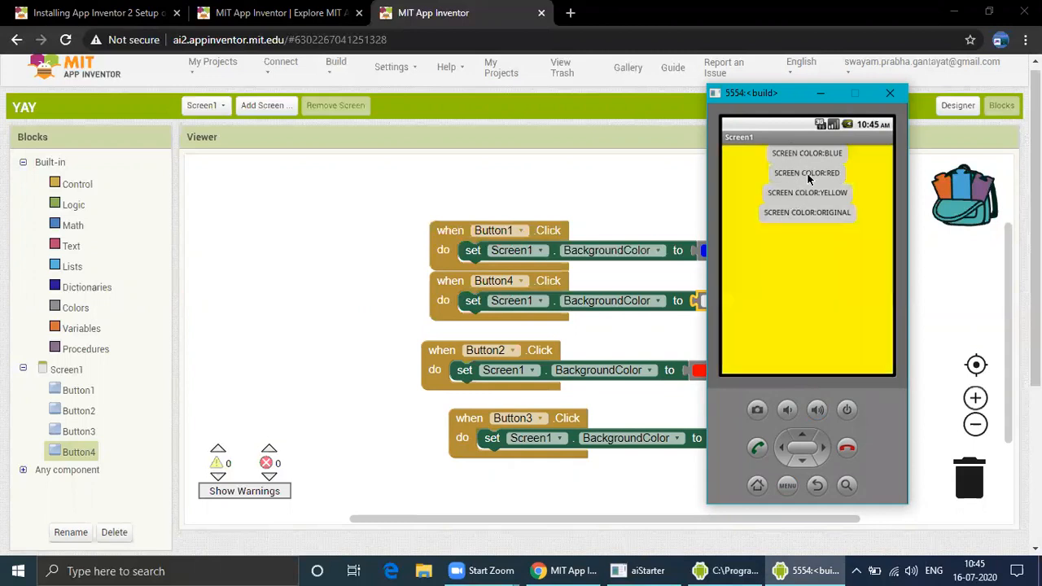
{"action": "left_click", "coordinate": [808, 175]}
{"action": "left_click", "coordinate": [822, 153]}
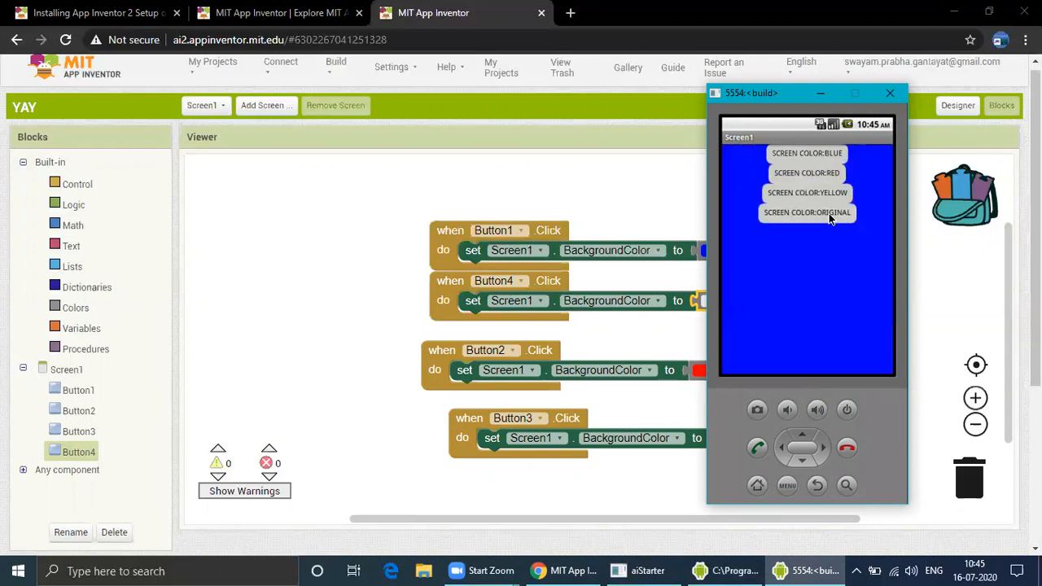
{"action": "left_click", "coordinate": [830, 217]}
{"action": "left_click", "coordinate": [820, 191]}
{"action": "left_click", "coordinate": [819, 173]}
{"action": "left_click", "coordinate": [814, 154]}
{"action": "left_click", "coordinate": [816, 173]}
{"action": "left_click", "coordinate": [817, 193]}
{"action": "left_click", "coordinate": [814, 212]}
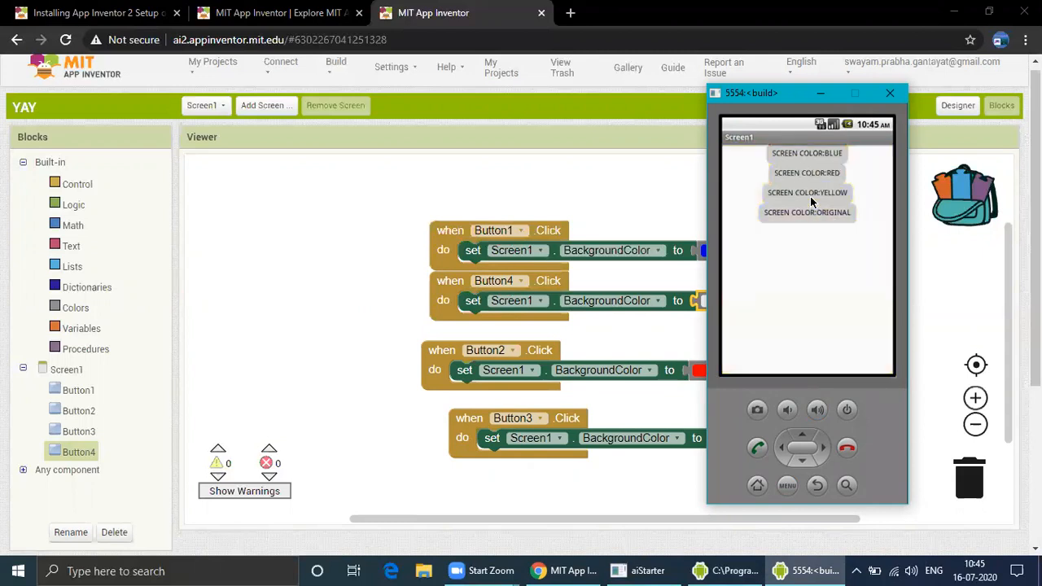
{"action": "left_click", "coordinate": [821, 92]}
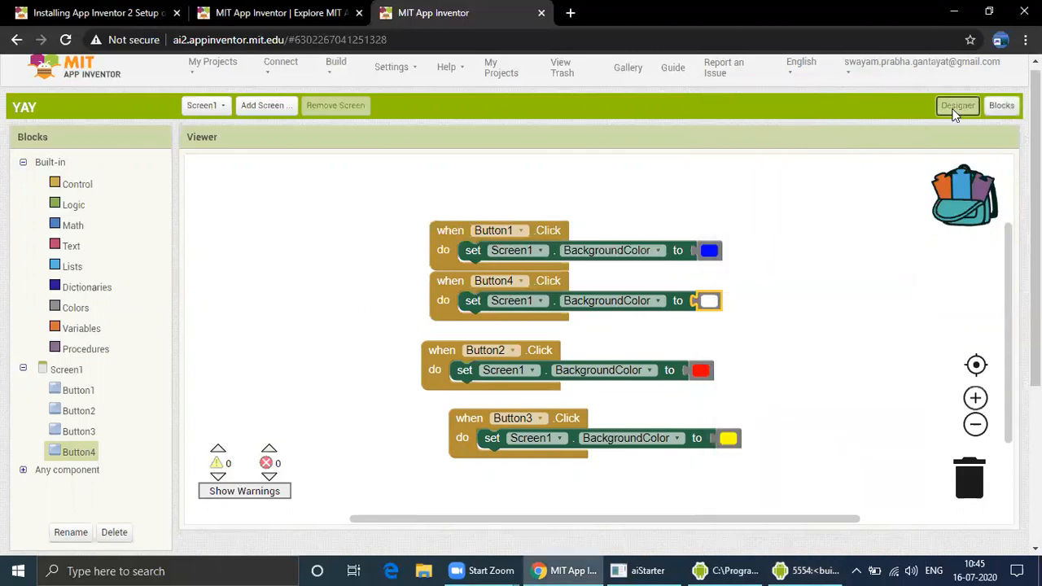
Return to the Designer and add a Switch and a Slider below the buttons
{"action": "left_click", "coordinate": [956, 112]}
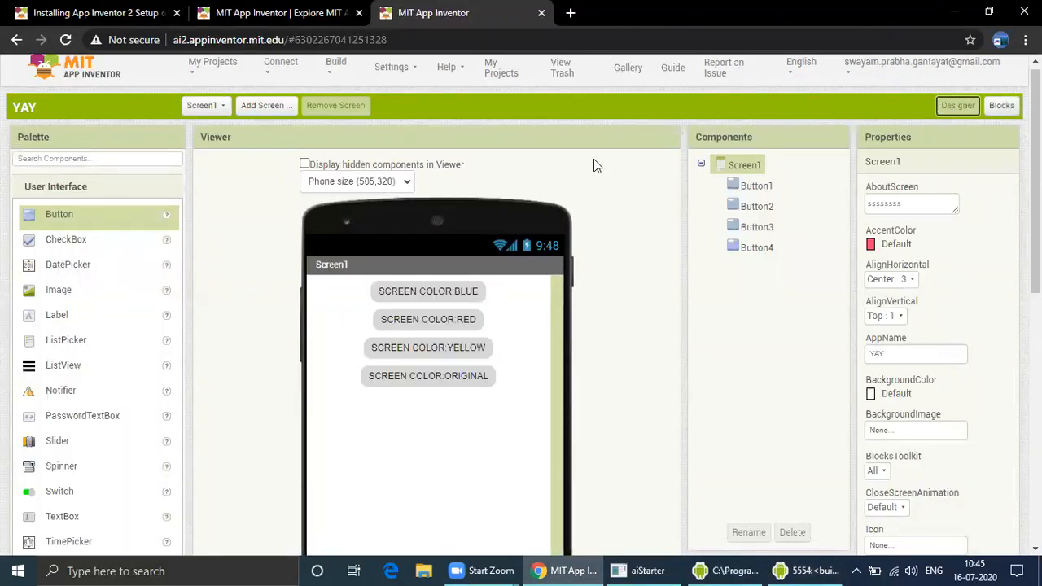
{"action": "scroll", "coordinate": [100, 293], "scroll_direction": "down", "scroll_amount": 1}
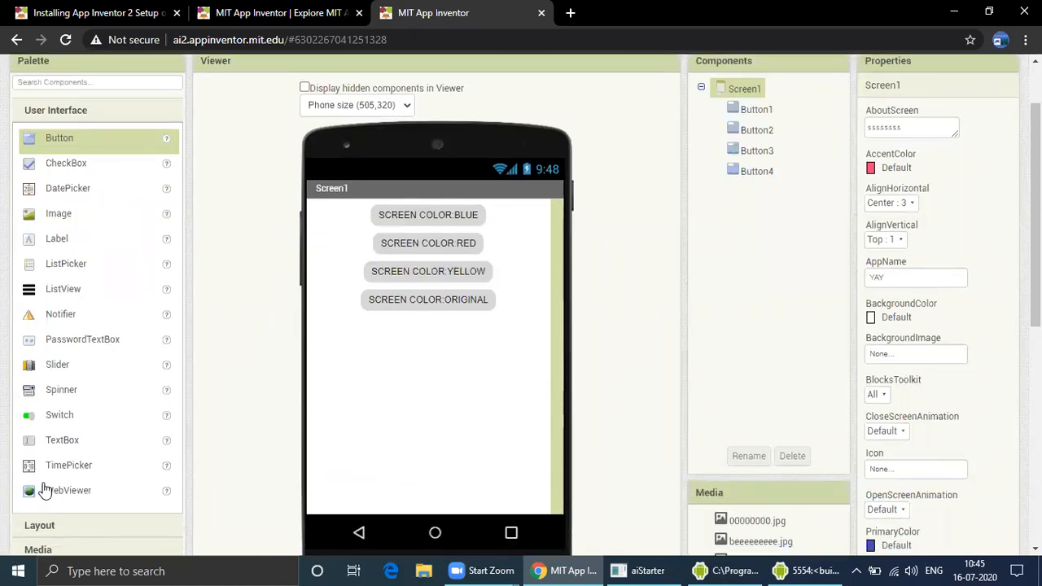
{"action": "left_click_drag", "start_coordinate": [71, 422], "coordinate": [456, 391]}
{"action": "left_click_drag", "start_coordinate": [27, 373], "coordinate": [411, 346]}
Try the switch and the slider in the emulator and minimize it
{"action": "left_click", "coordinate": [783, 568]}
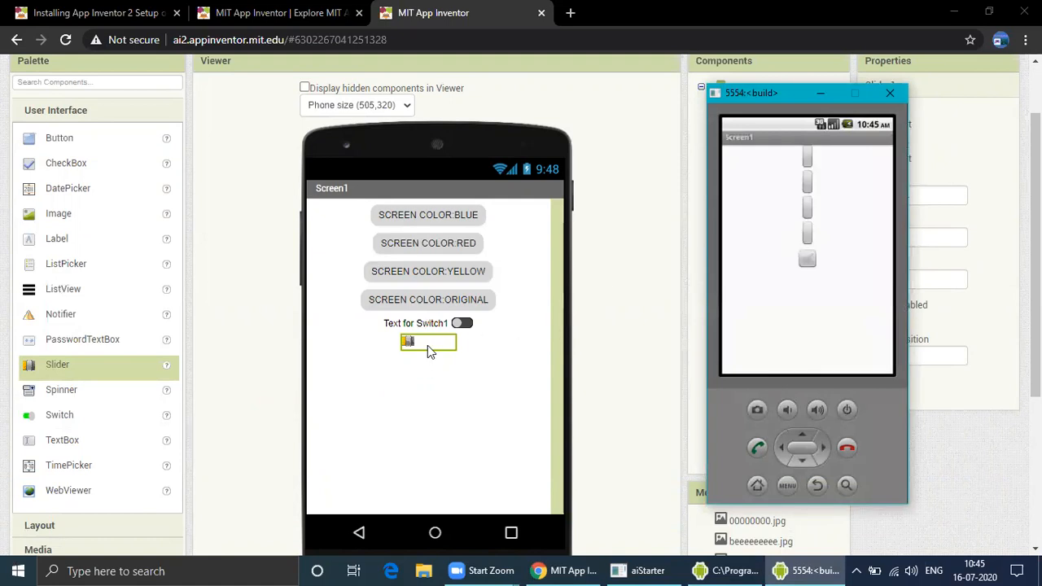
{"action": "left_click", "coordinate": [807, 258]}
{"action": "left_click", "coordinate": [814, 259]}
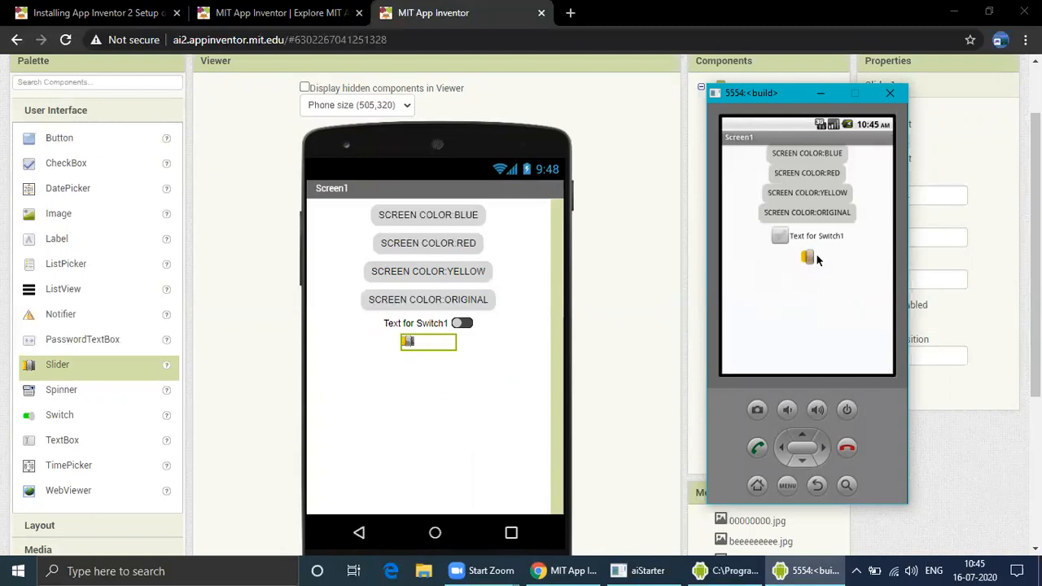
{"action": "left_click_drag", "start_coordinate": [810, 257], "coordinate": [782, 228]}
{"action": "left_click", "coordinate": [780, 236]}
{"action": "left_click", "coordinate": [821, 92]}
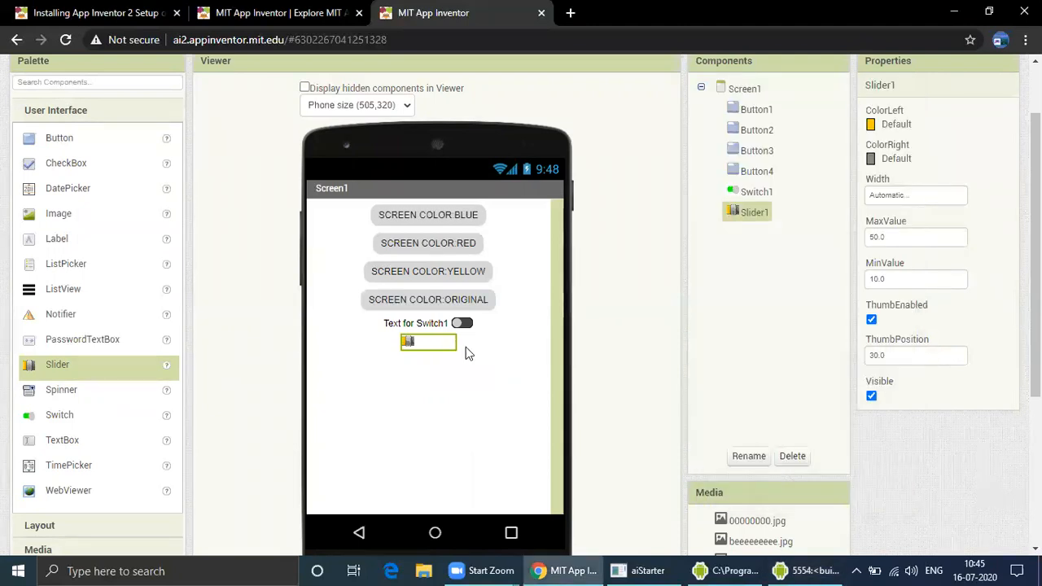
Delete the Slider and the Switch components, confirming the deletion
{"action": "left_click", "coordinate": [793, 456]}
{"action": "left_click", "coordinate": [554, 328]}
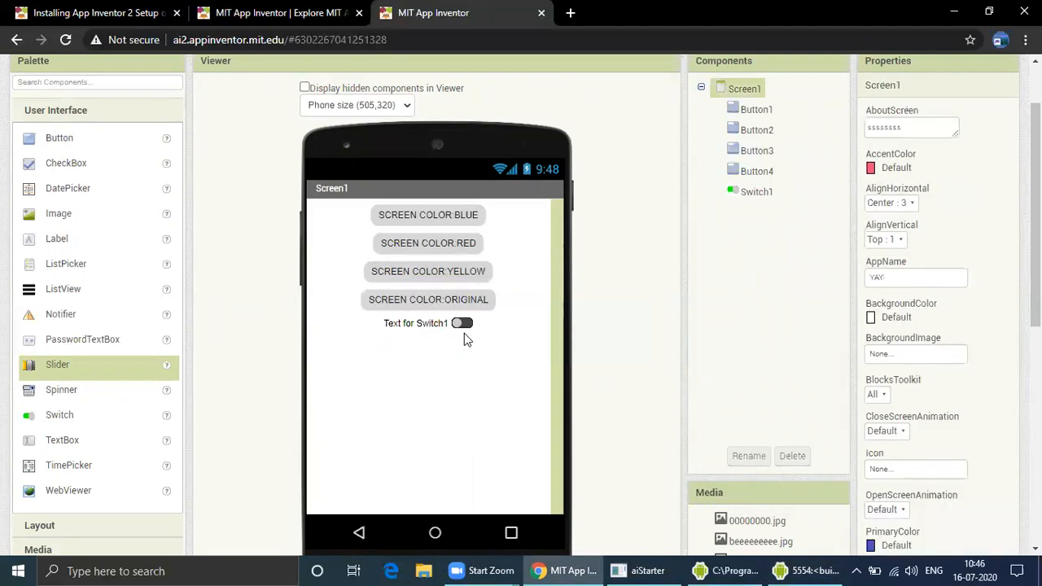
{"action": "left_click", "coordinate": [471, 324]}
{"action": "left_click", "coordinate": [793, 456]}
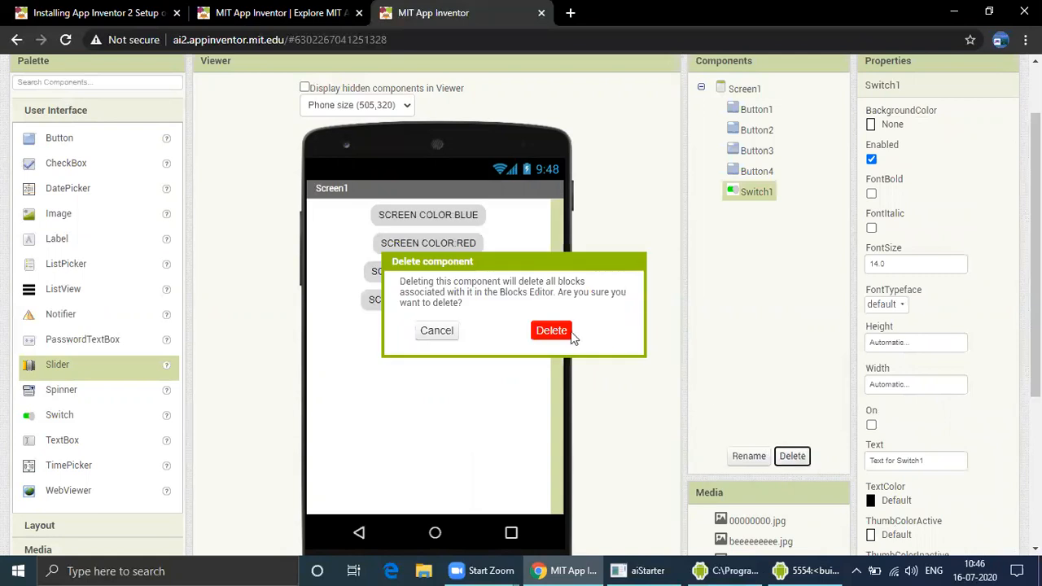
{"action": "left_click", "coordinate": [570, 334]}
Switch to the emulator to check the app
{"action": "left_click", "coordinate": [806, 570]}
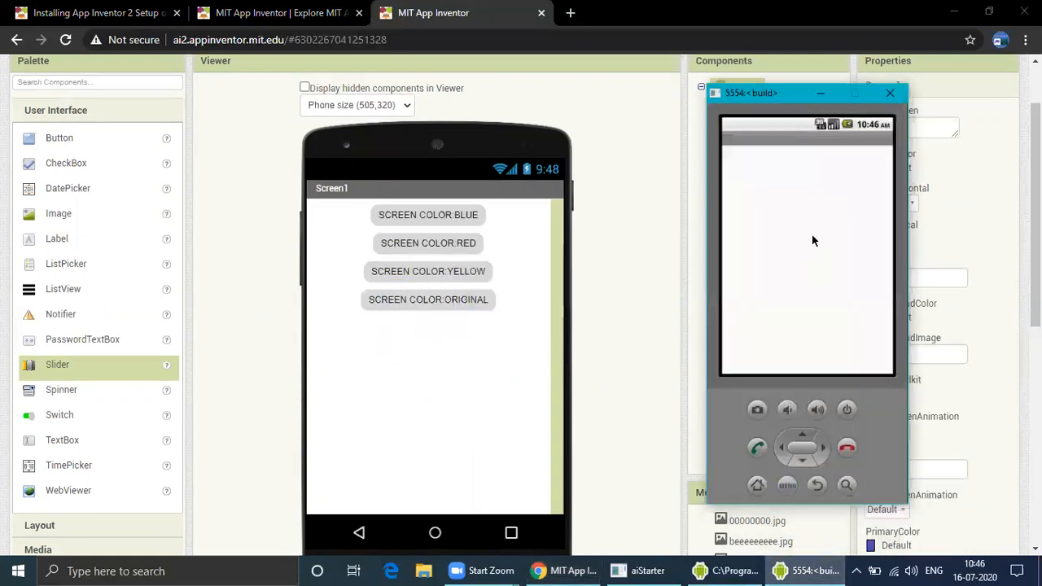